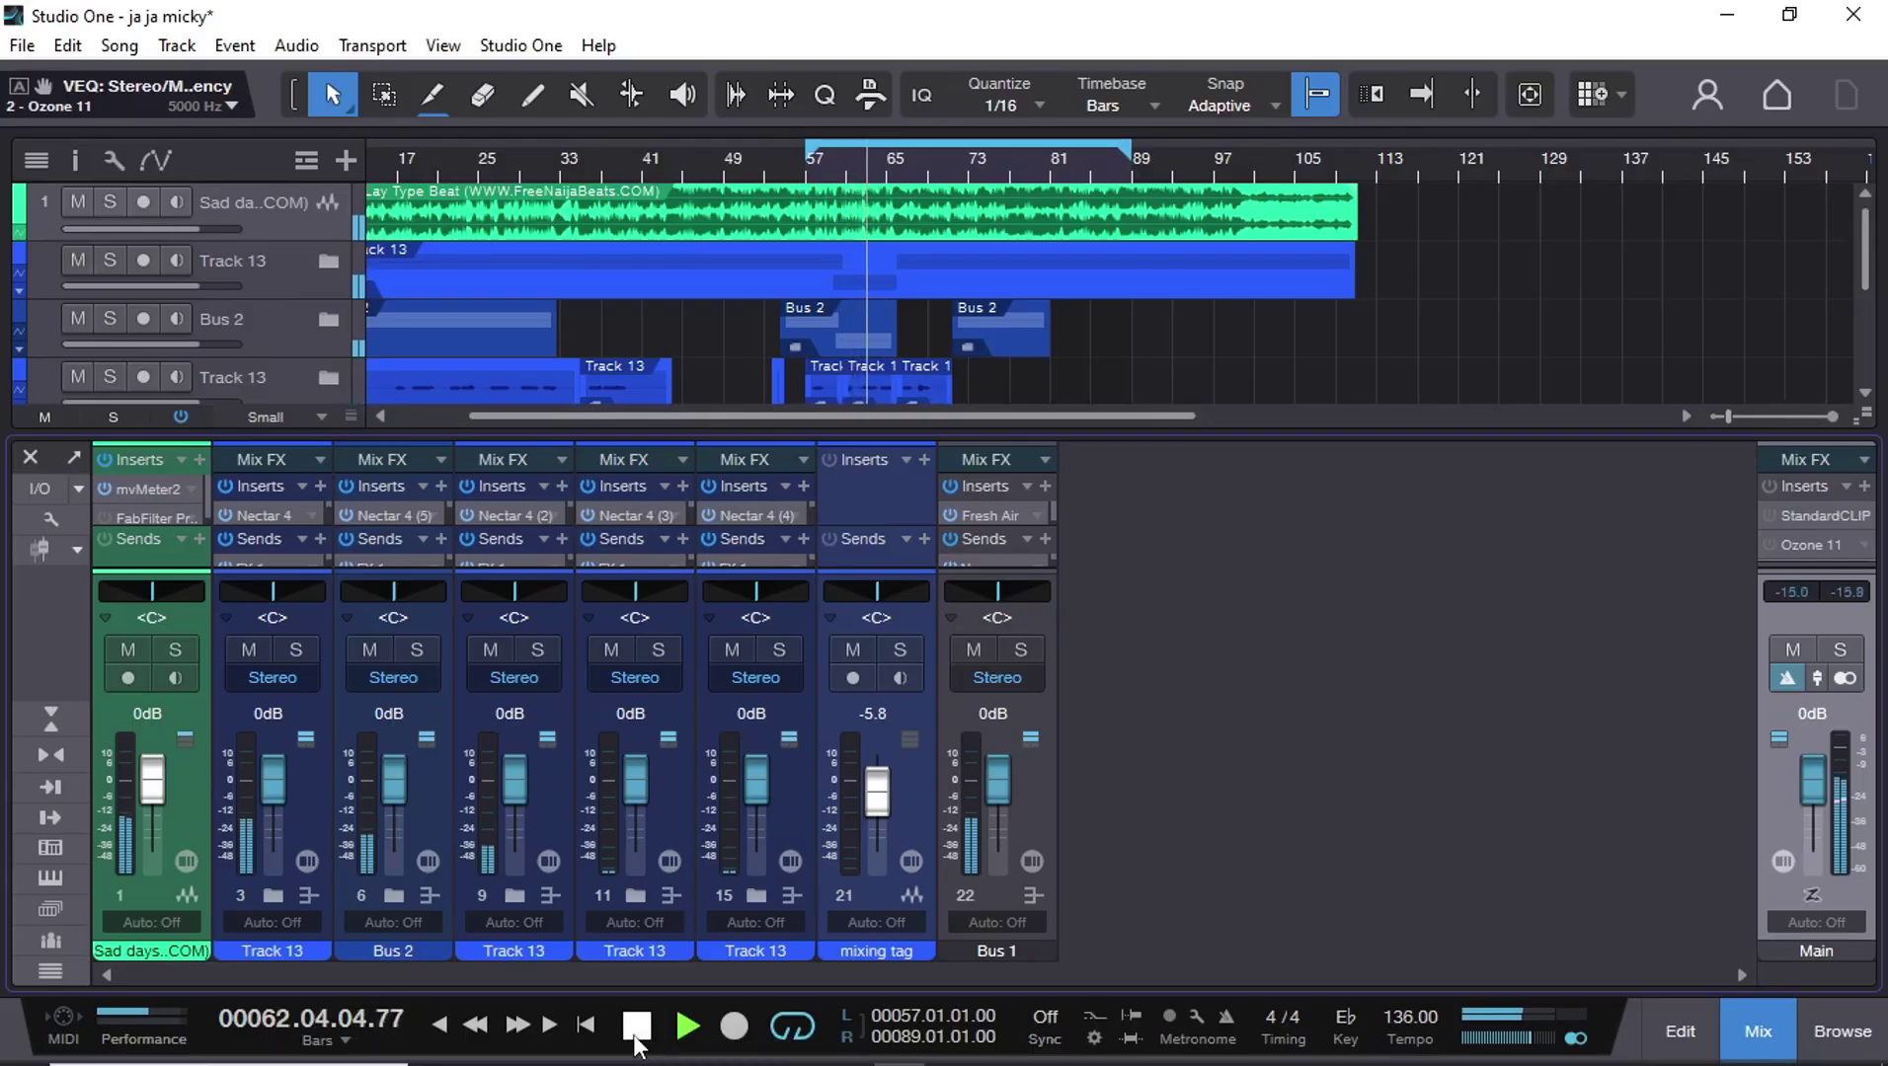
# Step: Stop playback, enable StandardCLIP on the Main channel, and audition the mix through it
pyautogui.click(635, 1037)
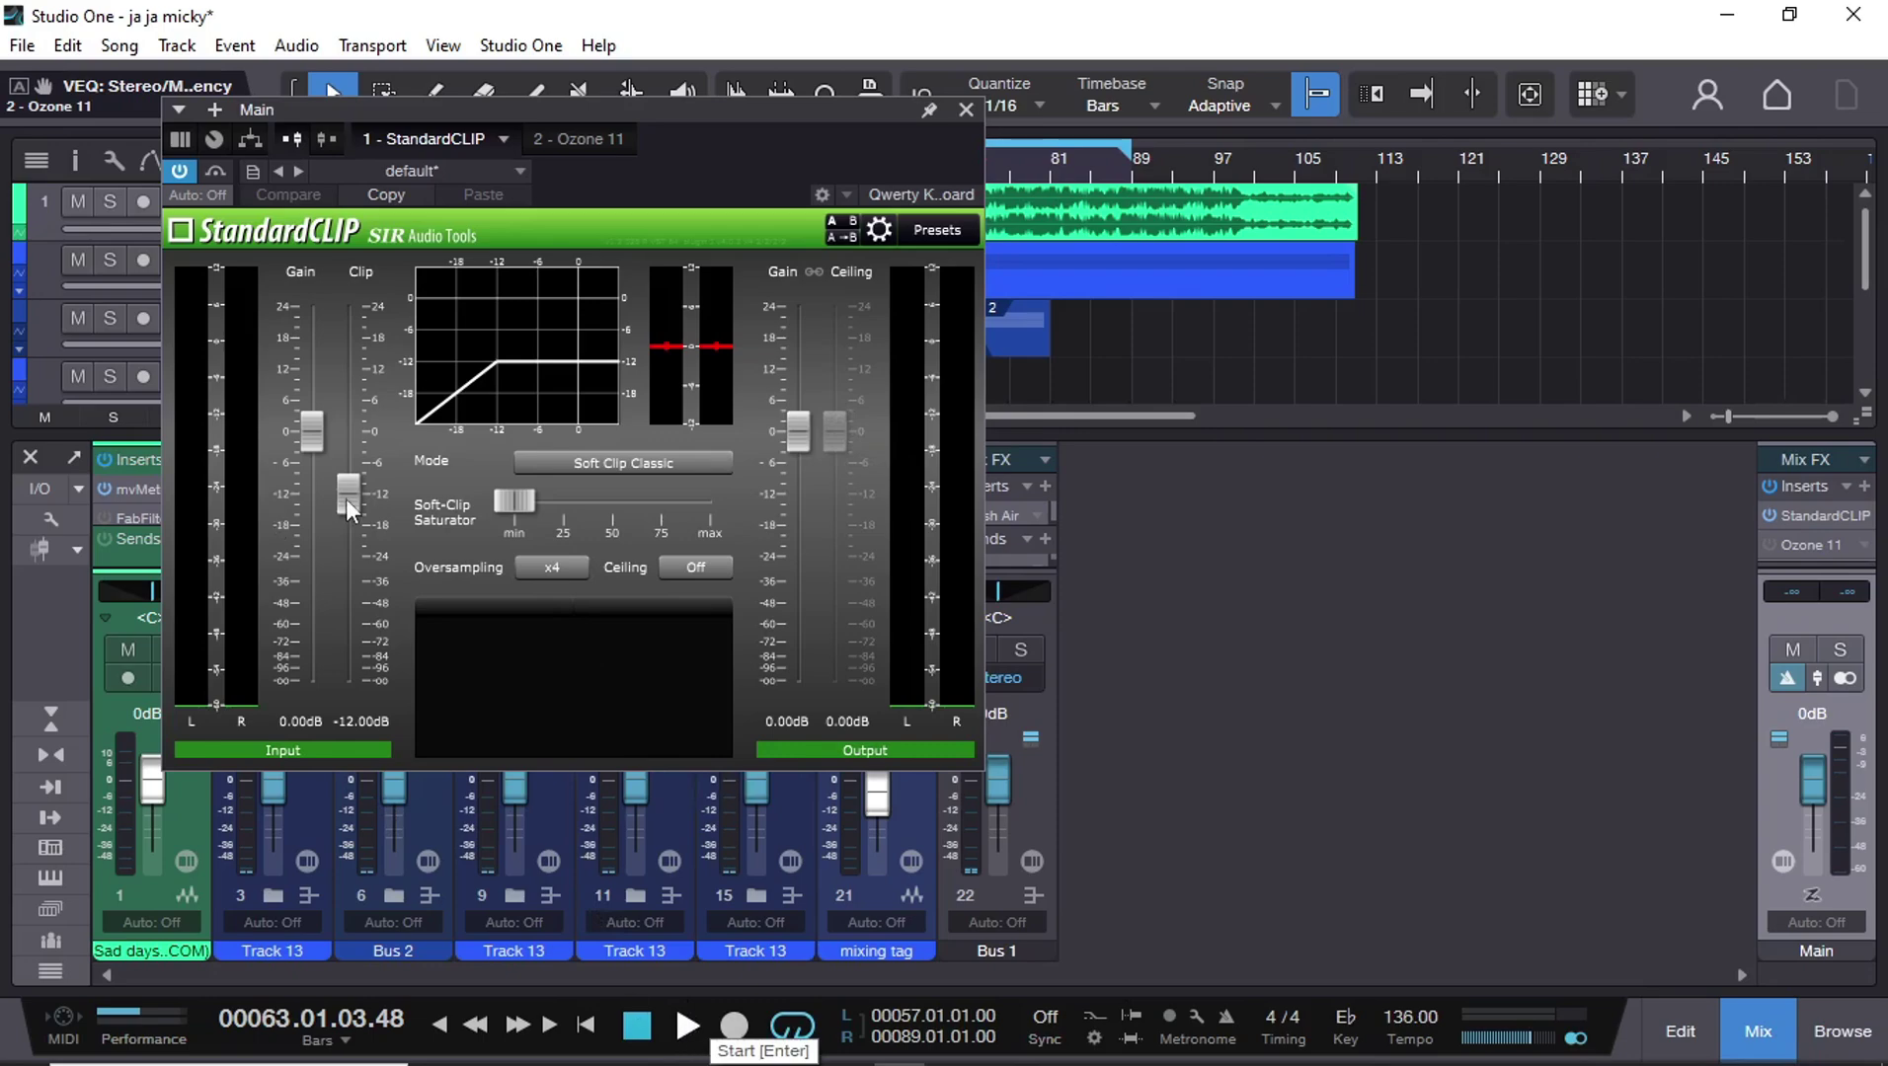
pyautogui.click(679, 1035)
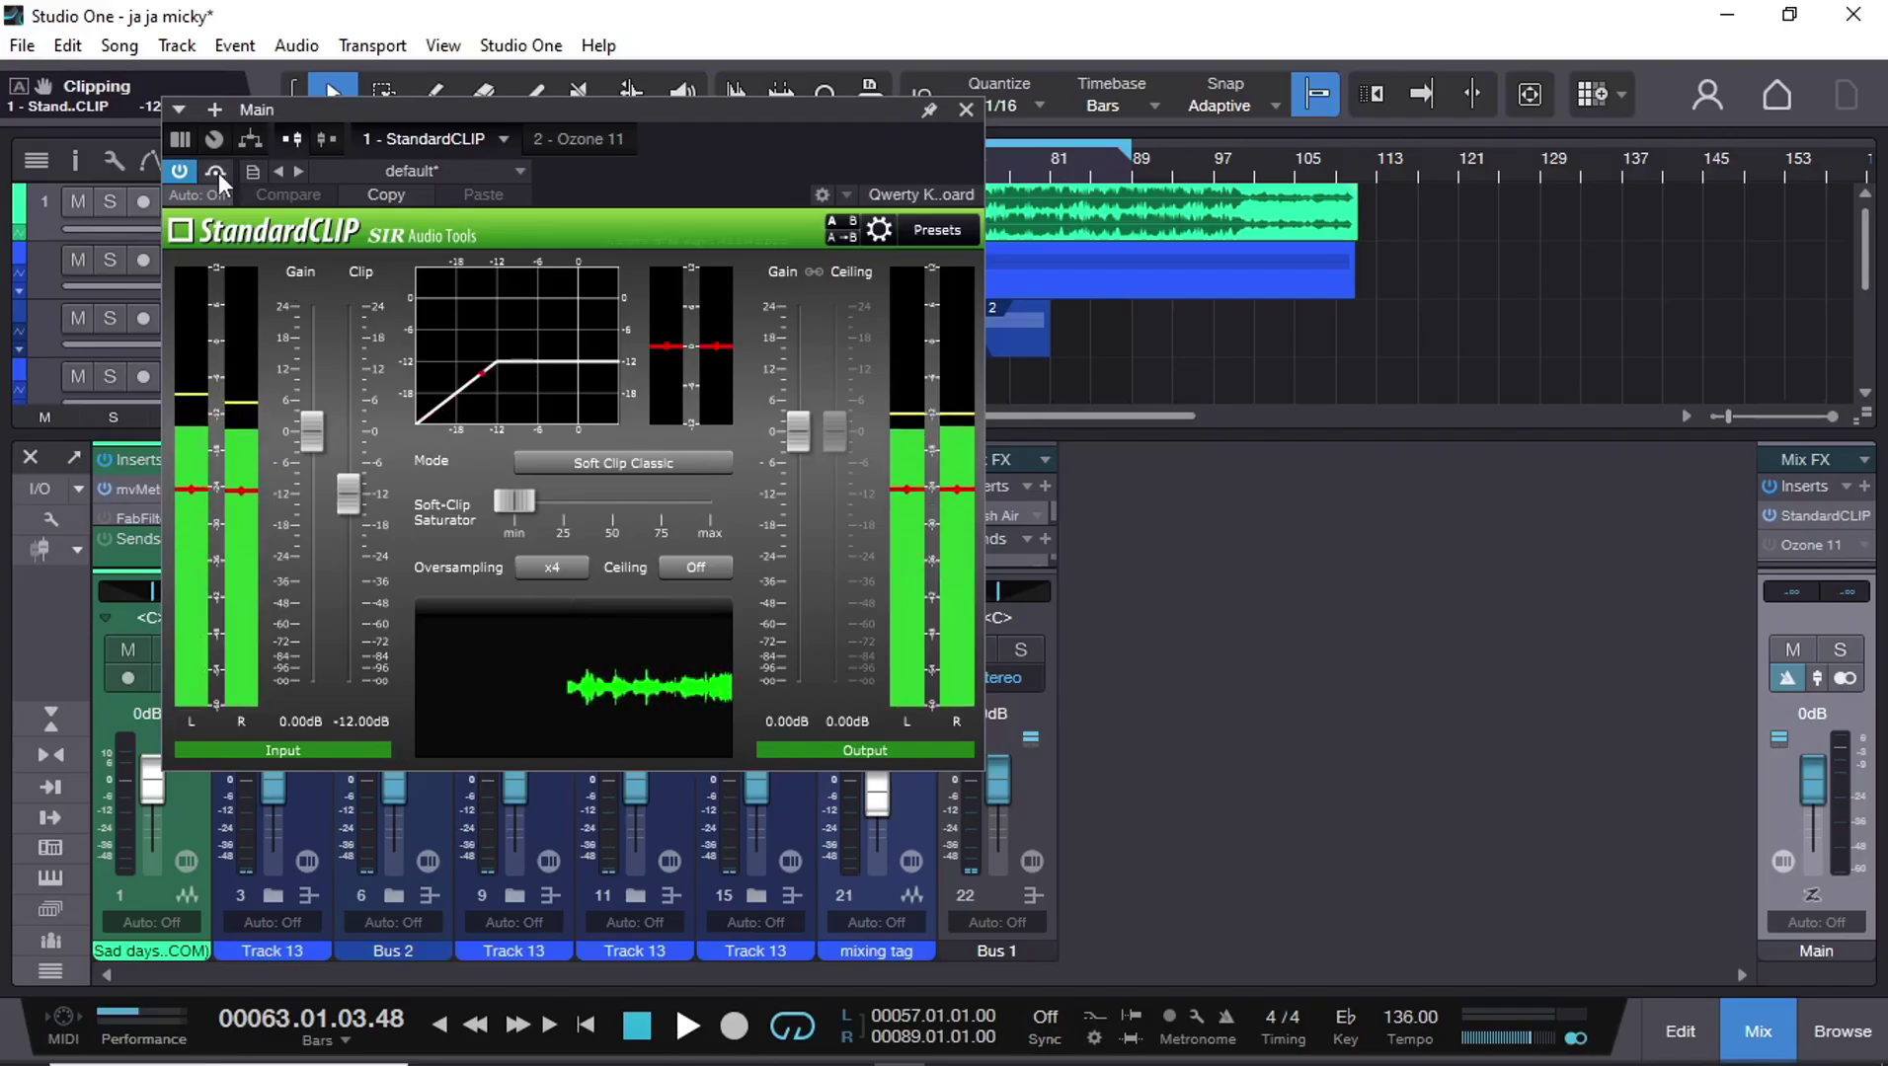
pyautogui.press('space')
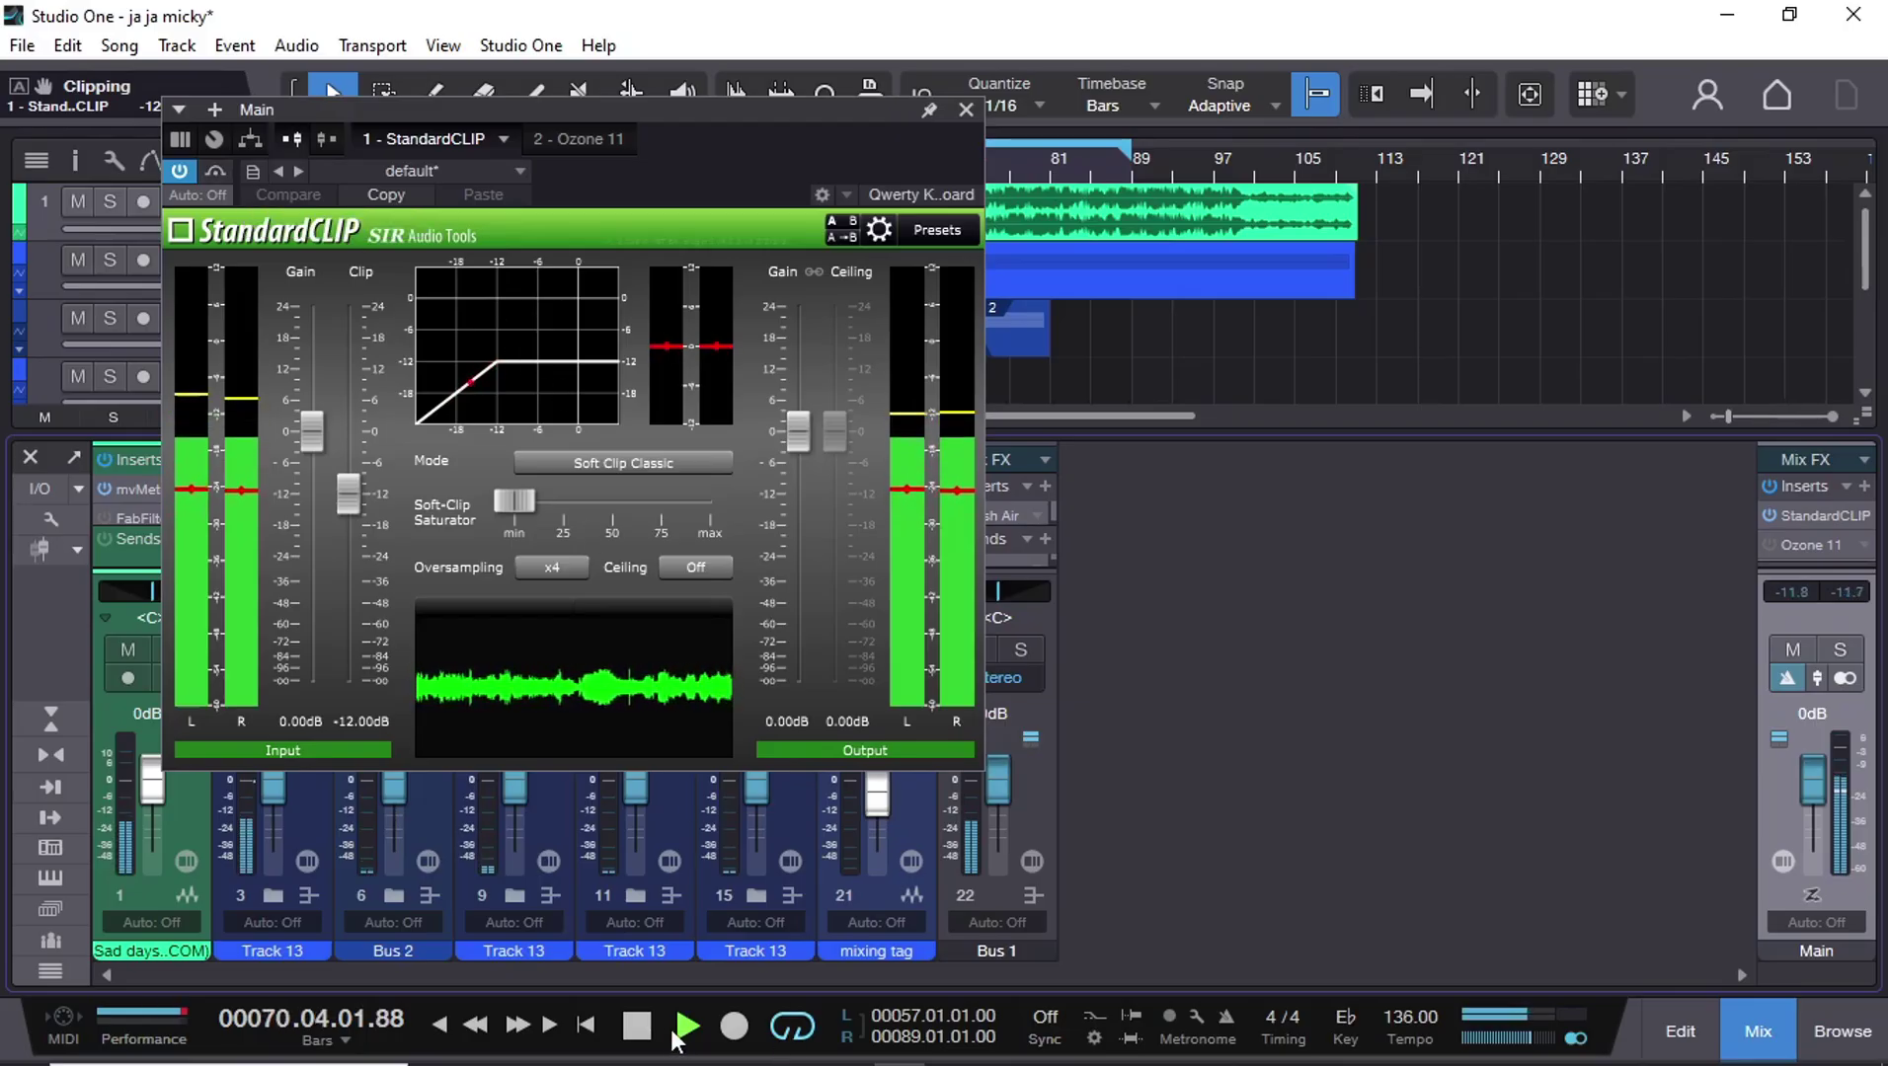
pyautogui.click(635, 1027)
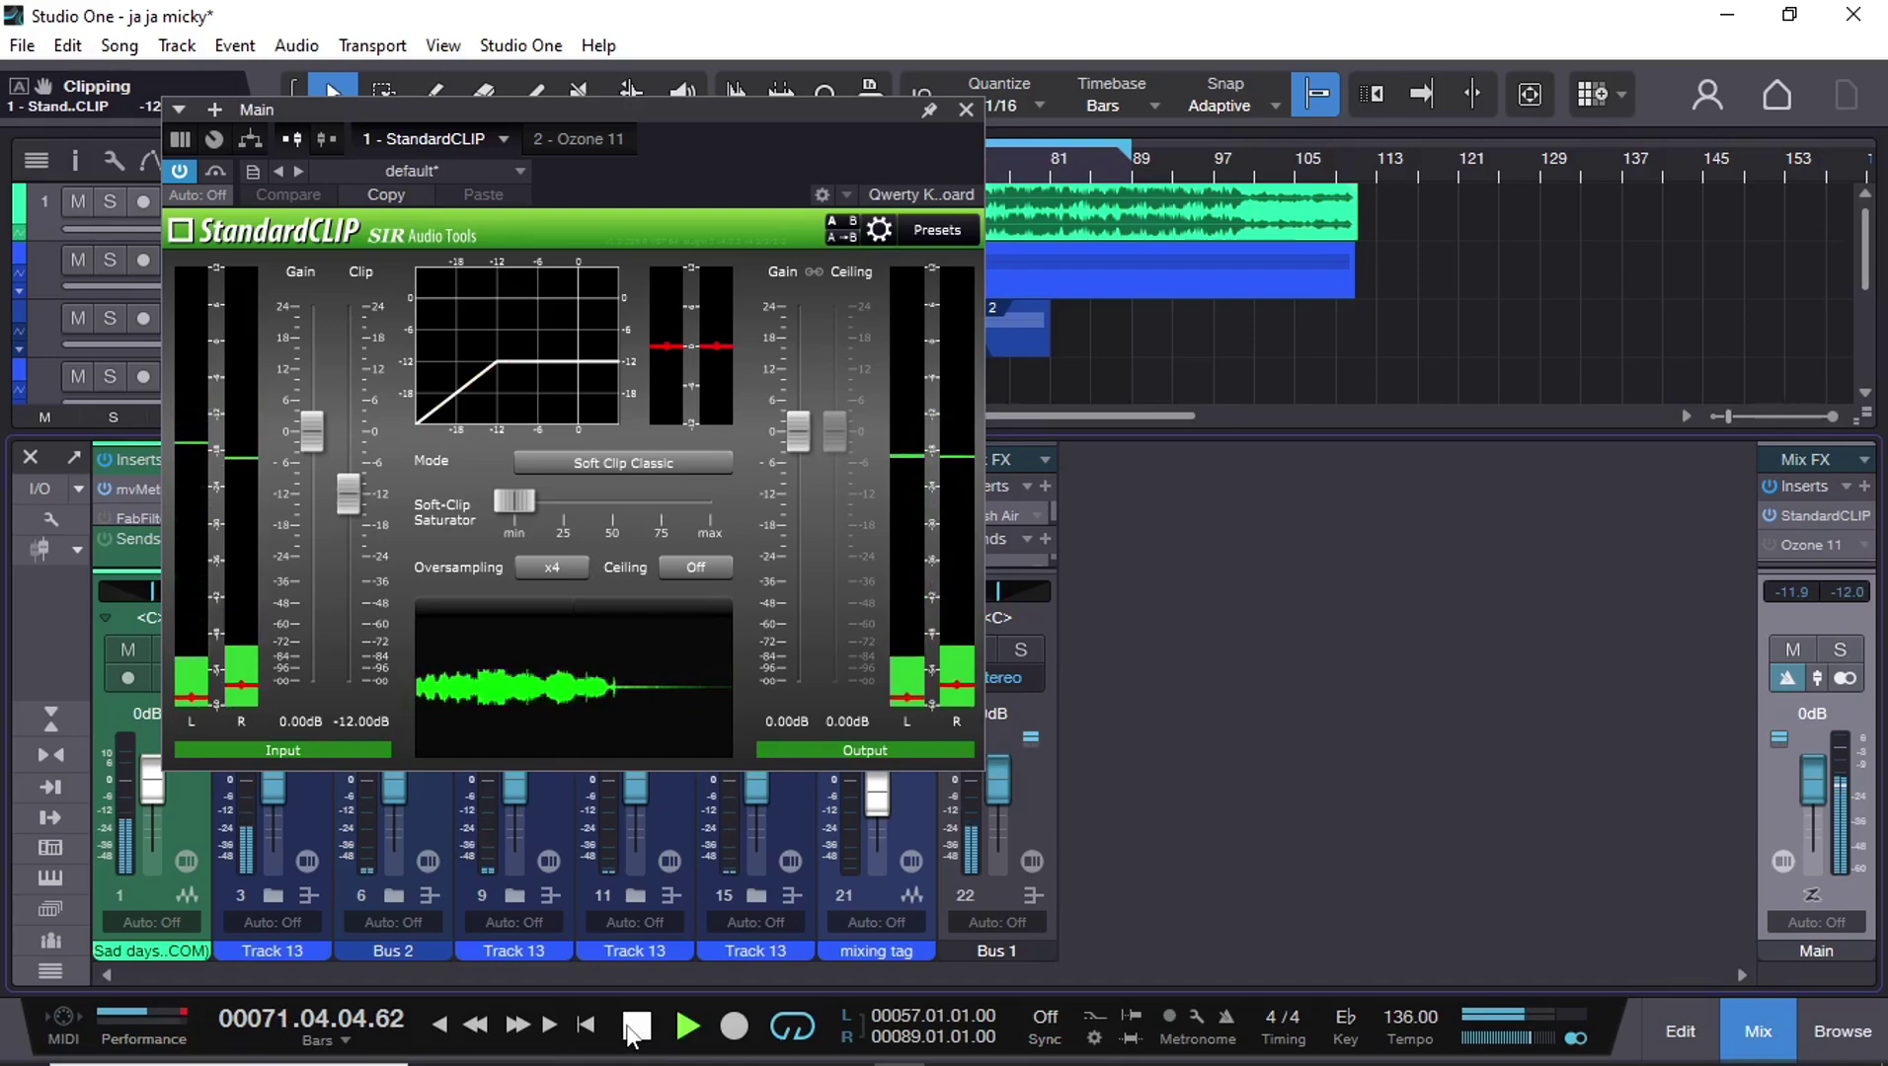
pyautogui.click(635, 1027)
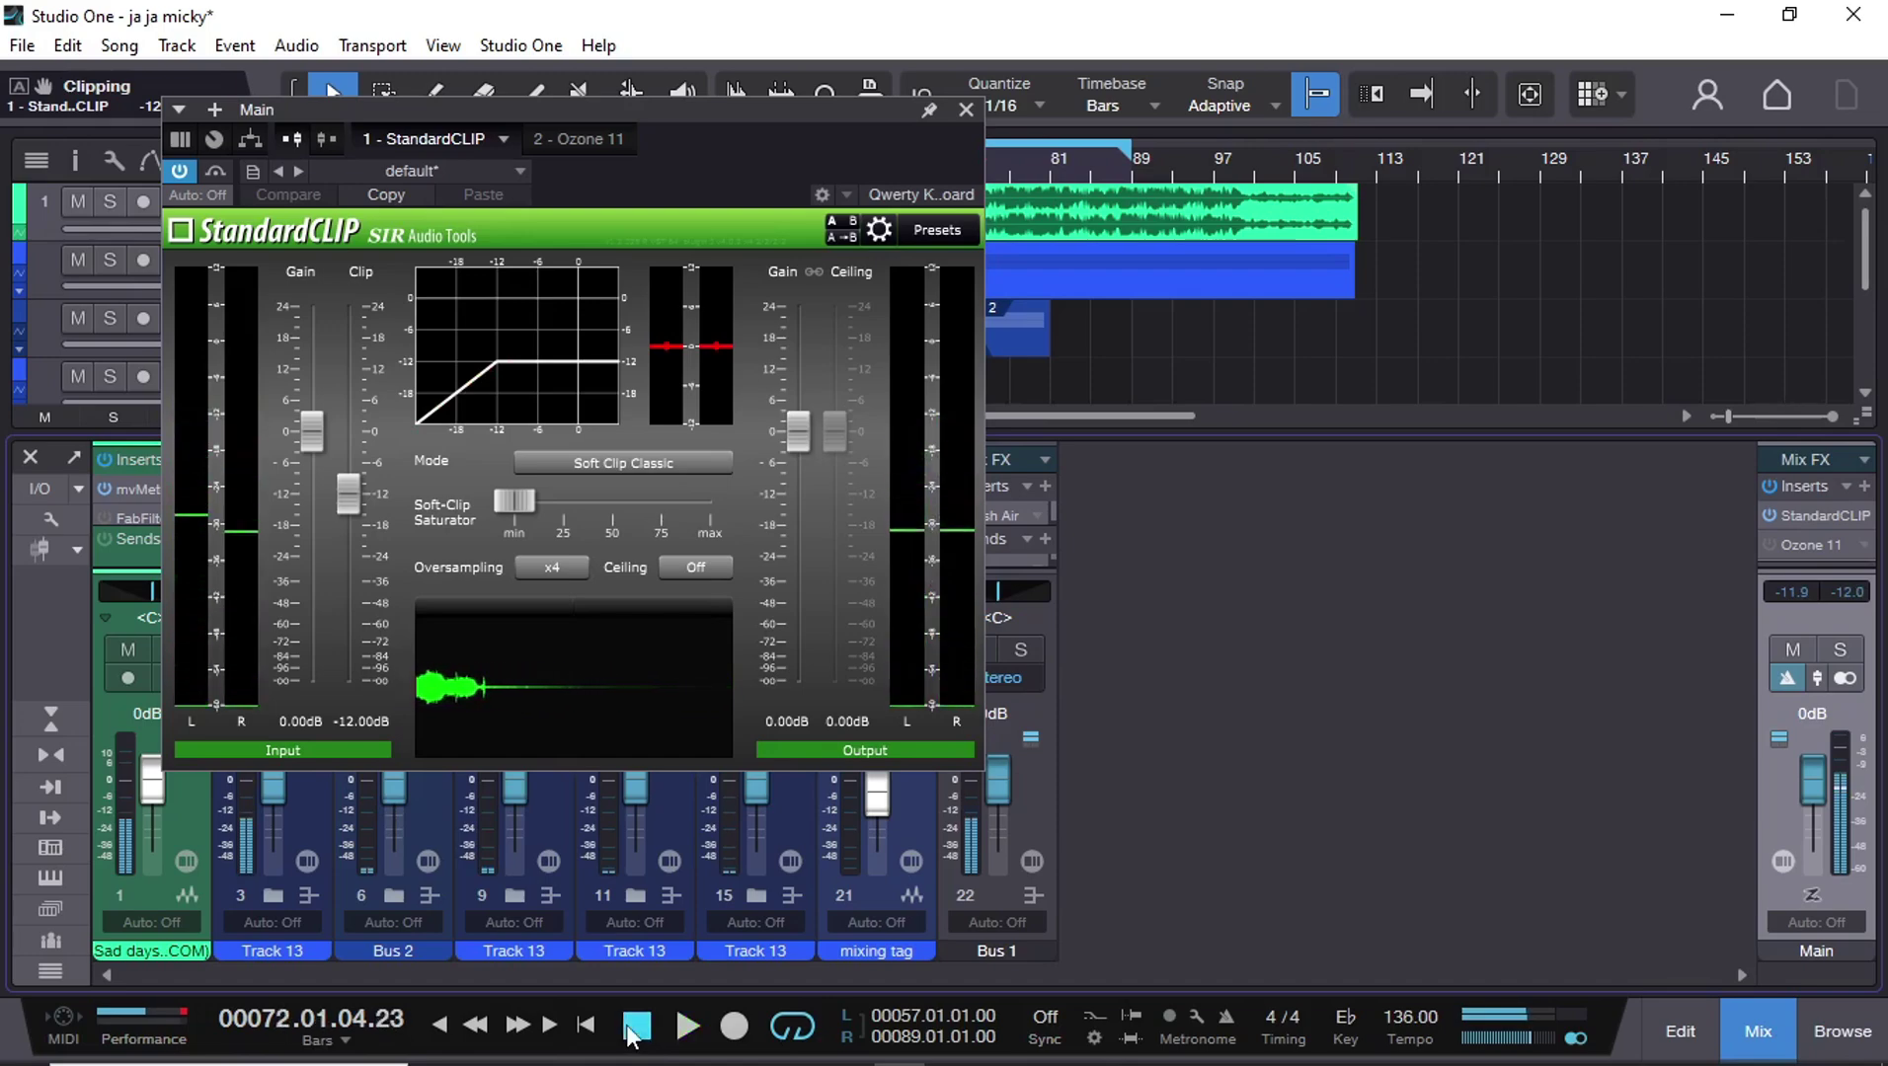
# Step: Reopen StandardCLIP on the Main channel and compare the playing mix with the clipper bypassed and active
pyautogui.click(964, 111)
pyautogui.click(1817, 515)
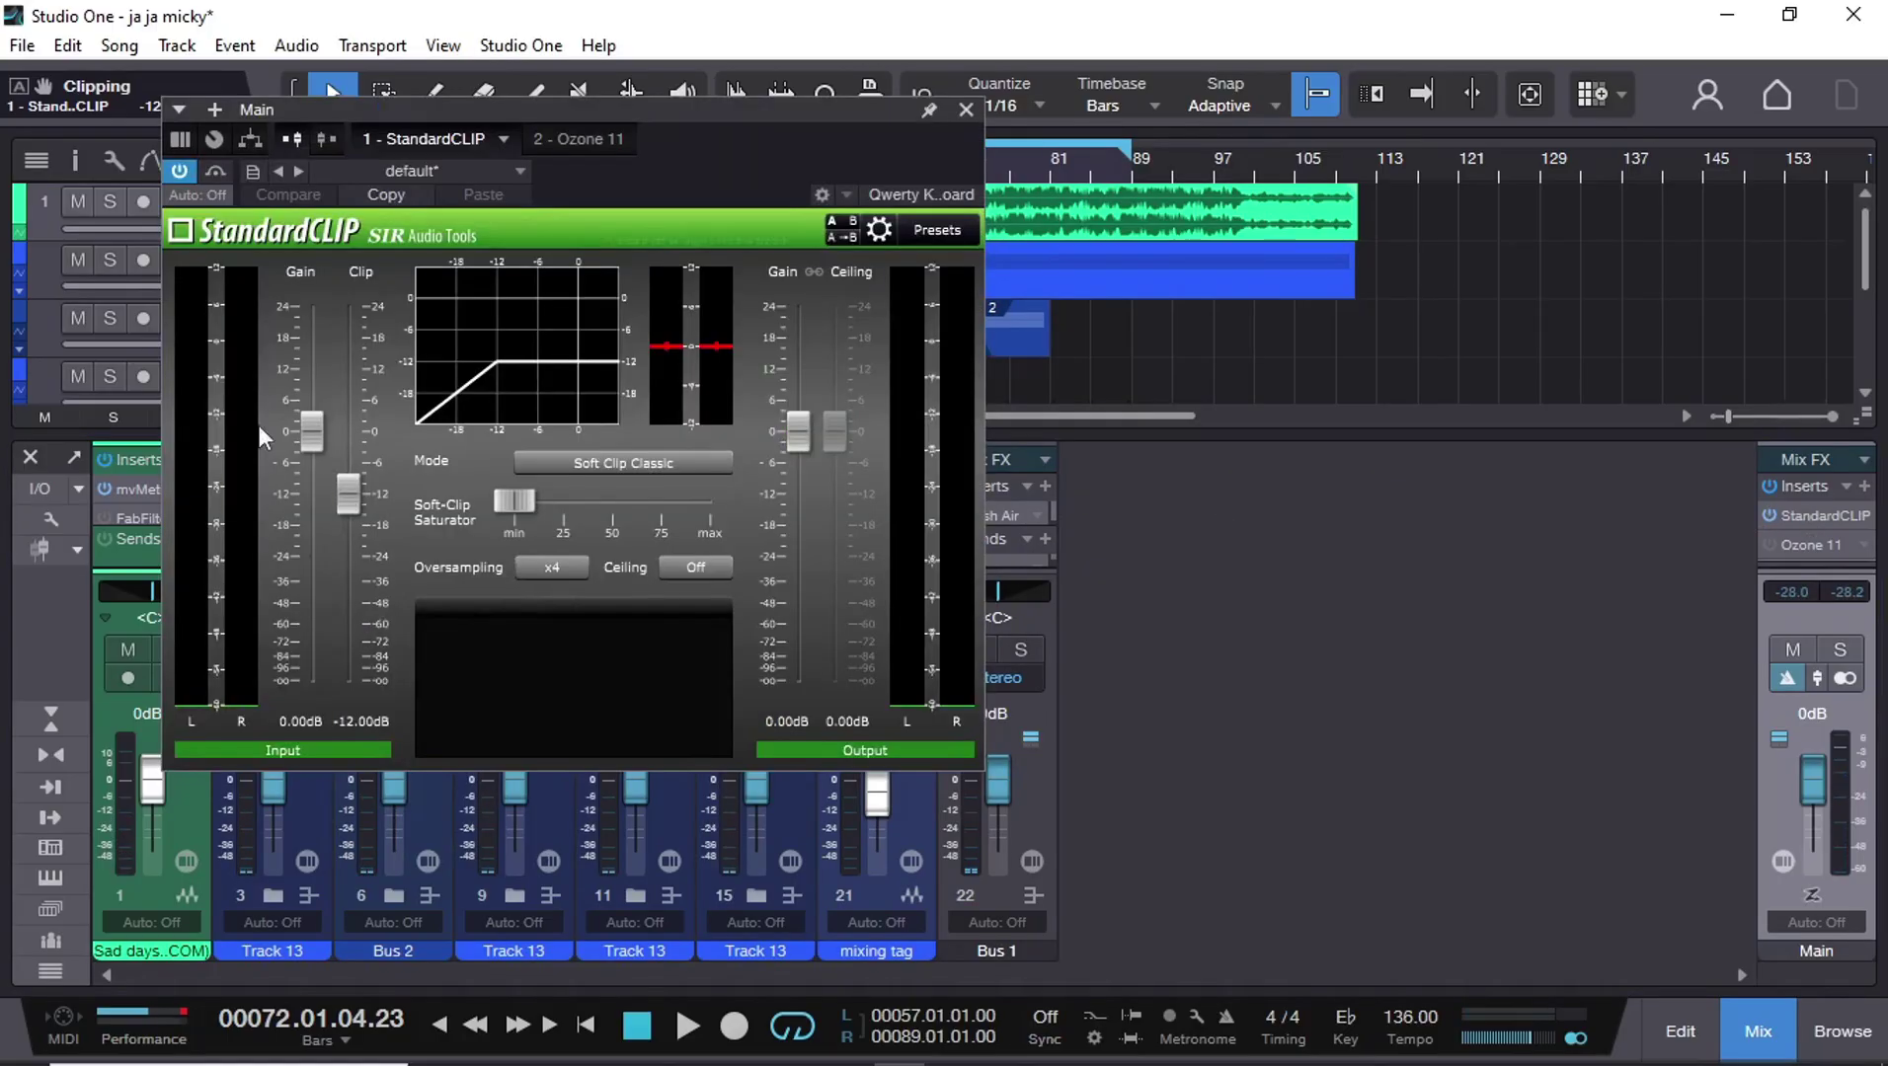
pyautogui.click(687, 1027)
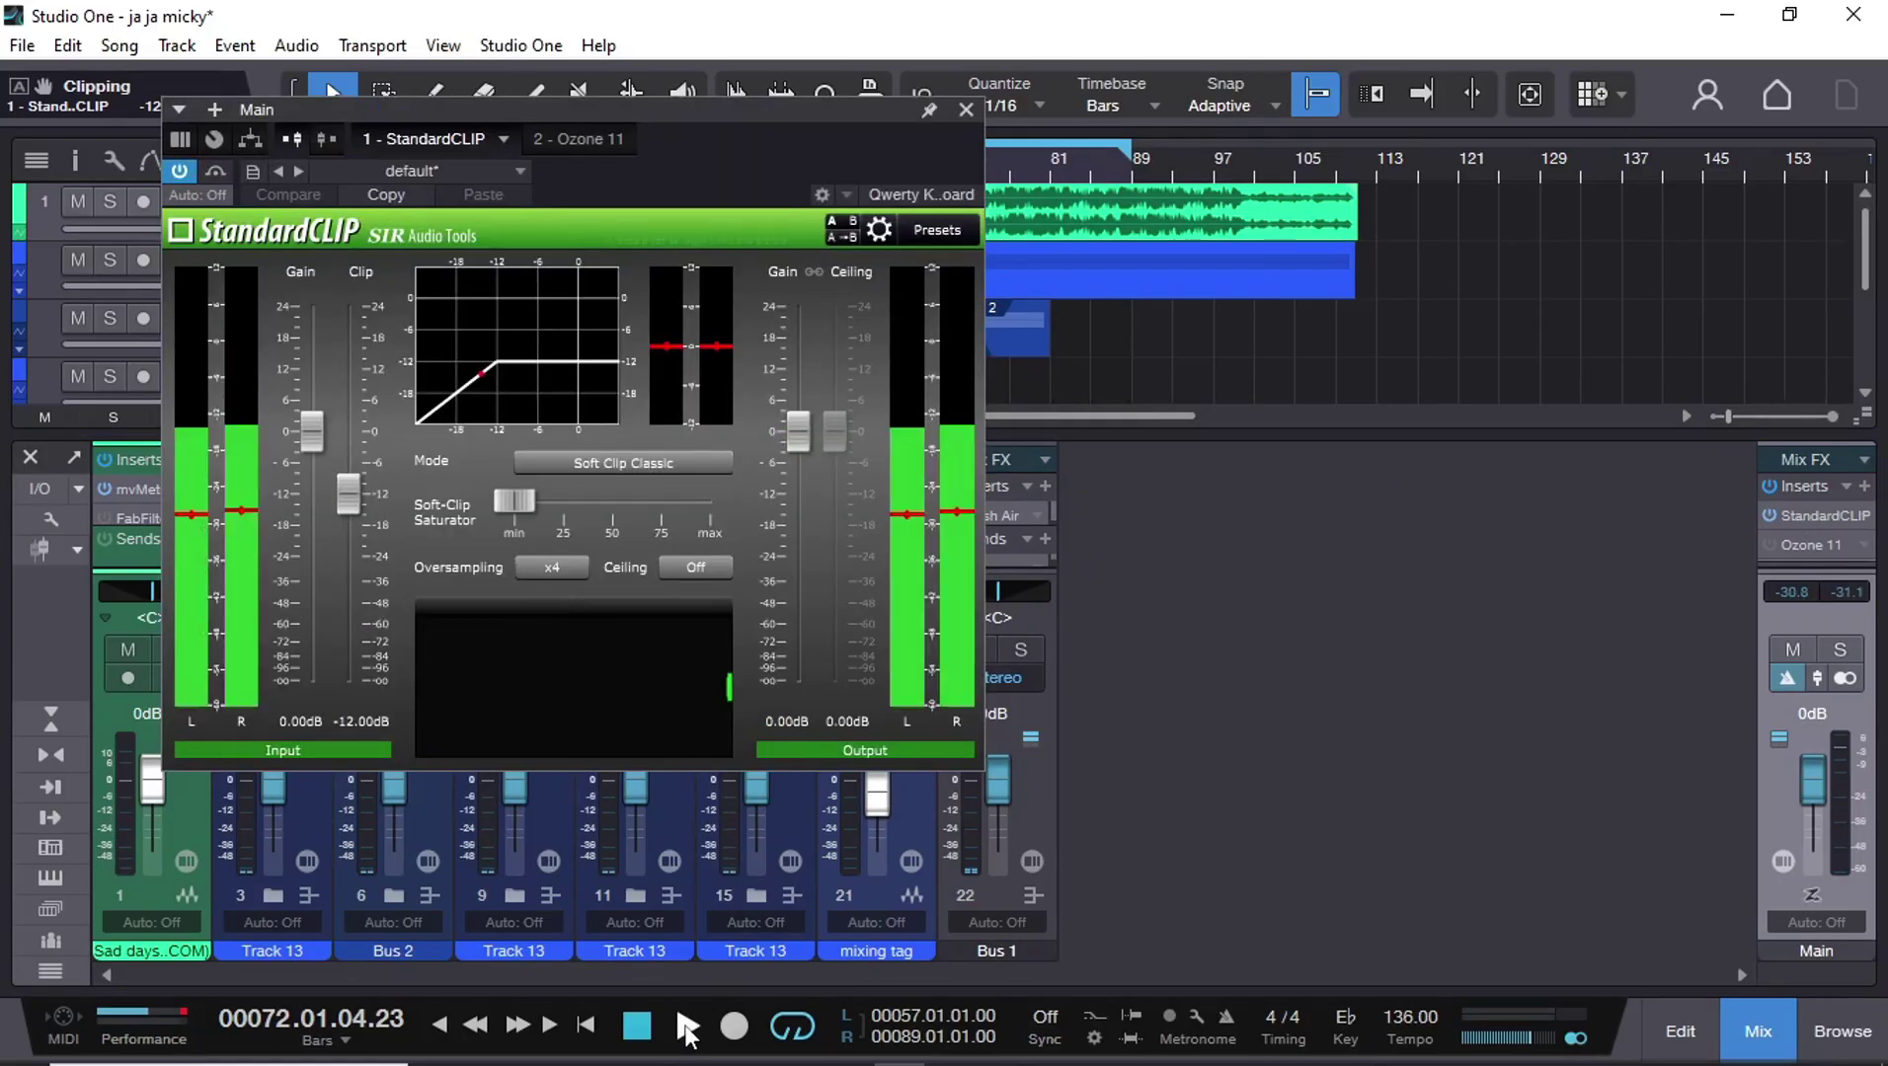
pyautogui.click(215, 172)
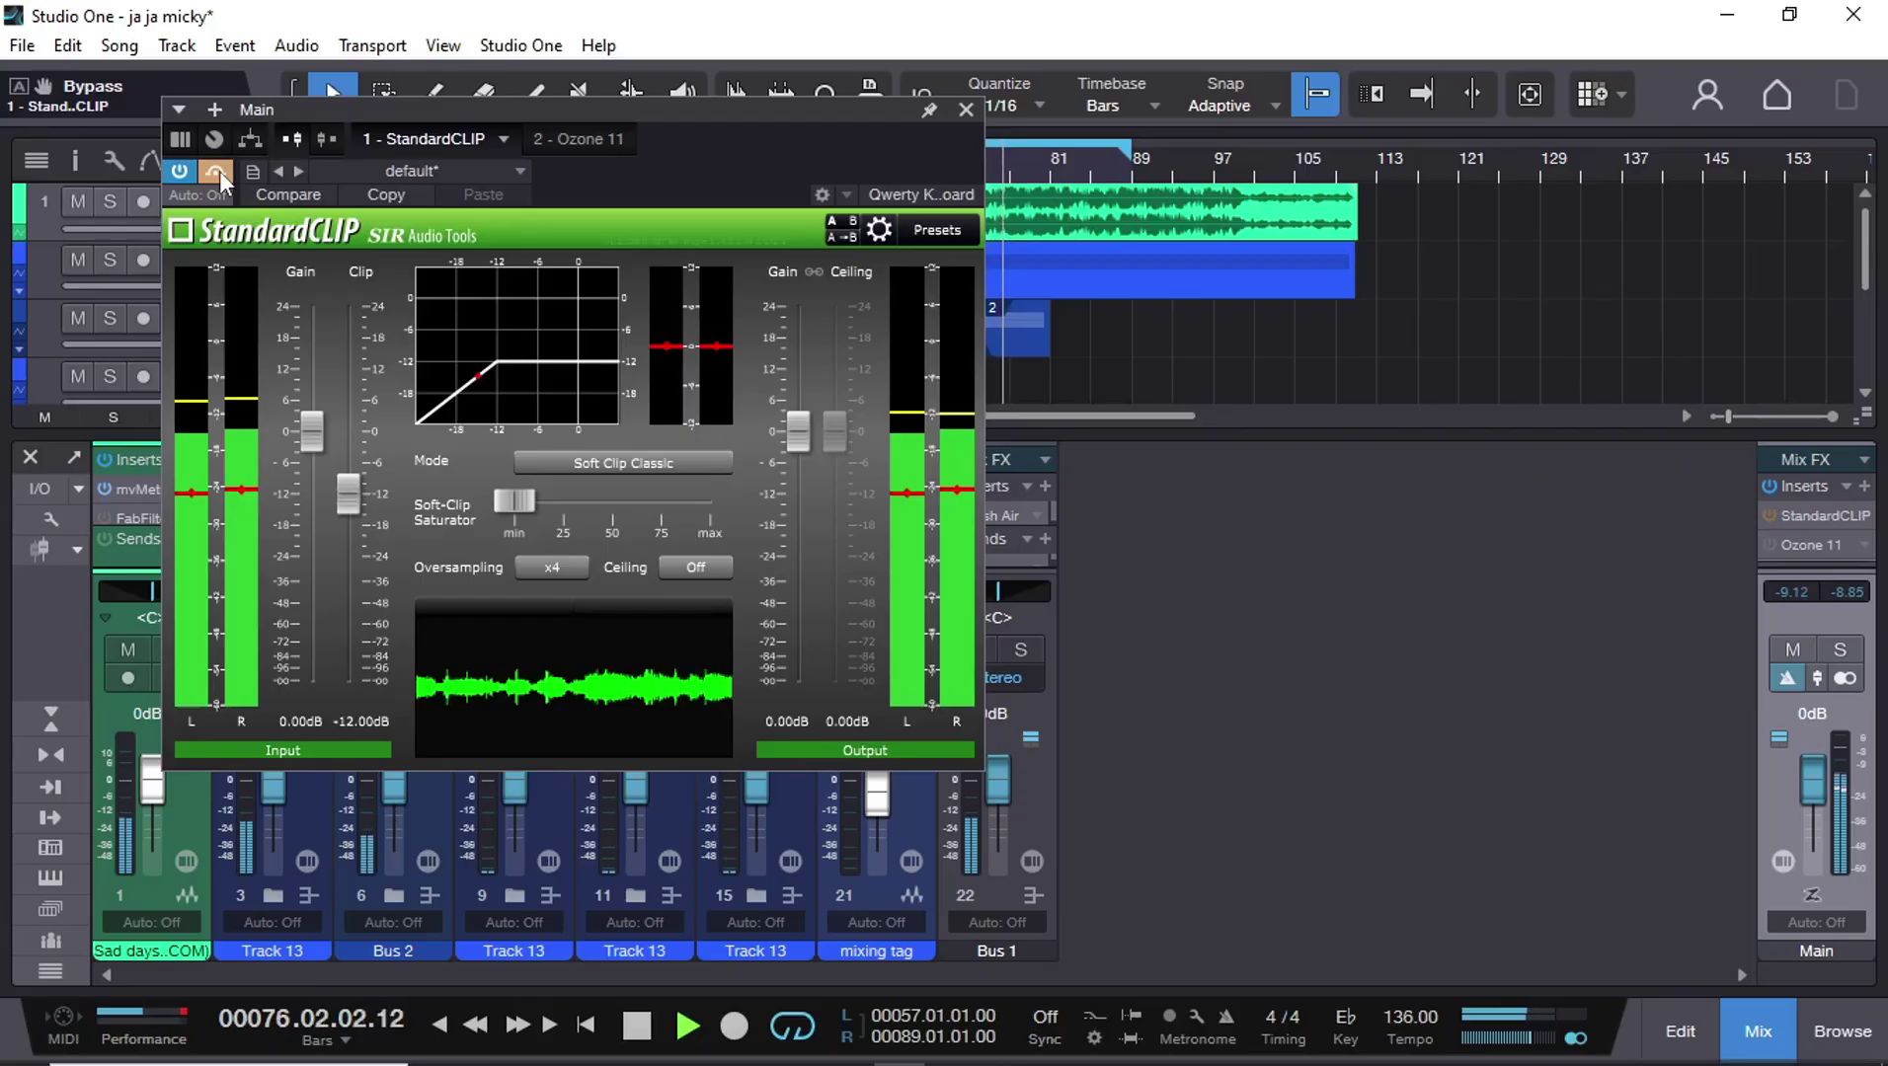
pyautogui.click(216, 172)
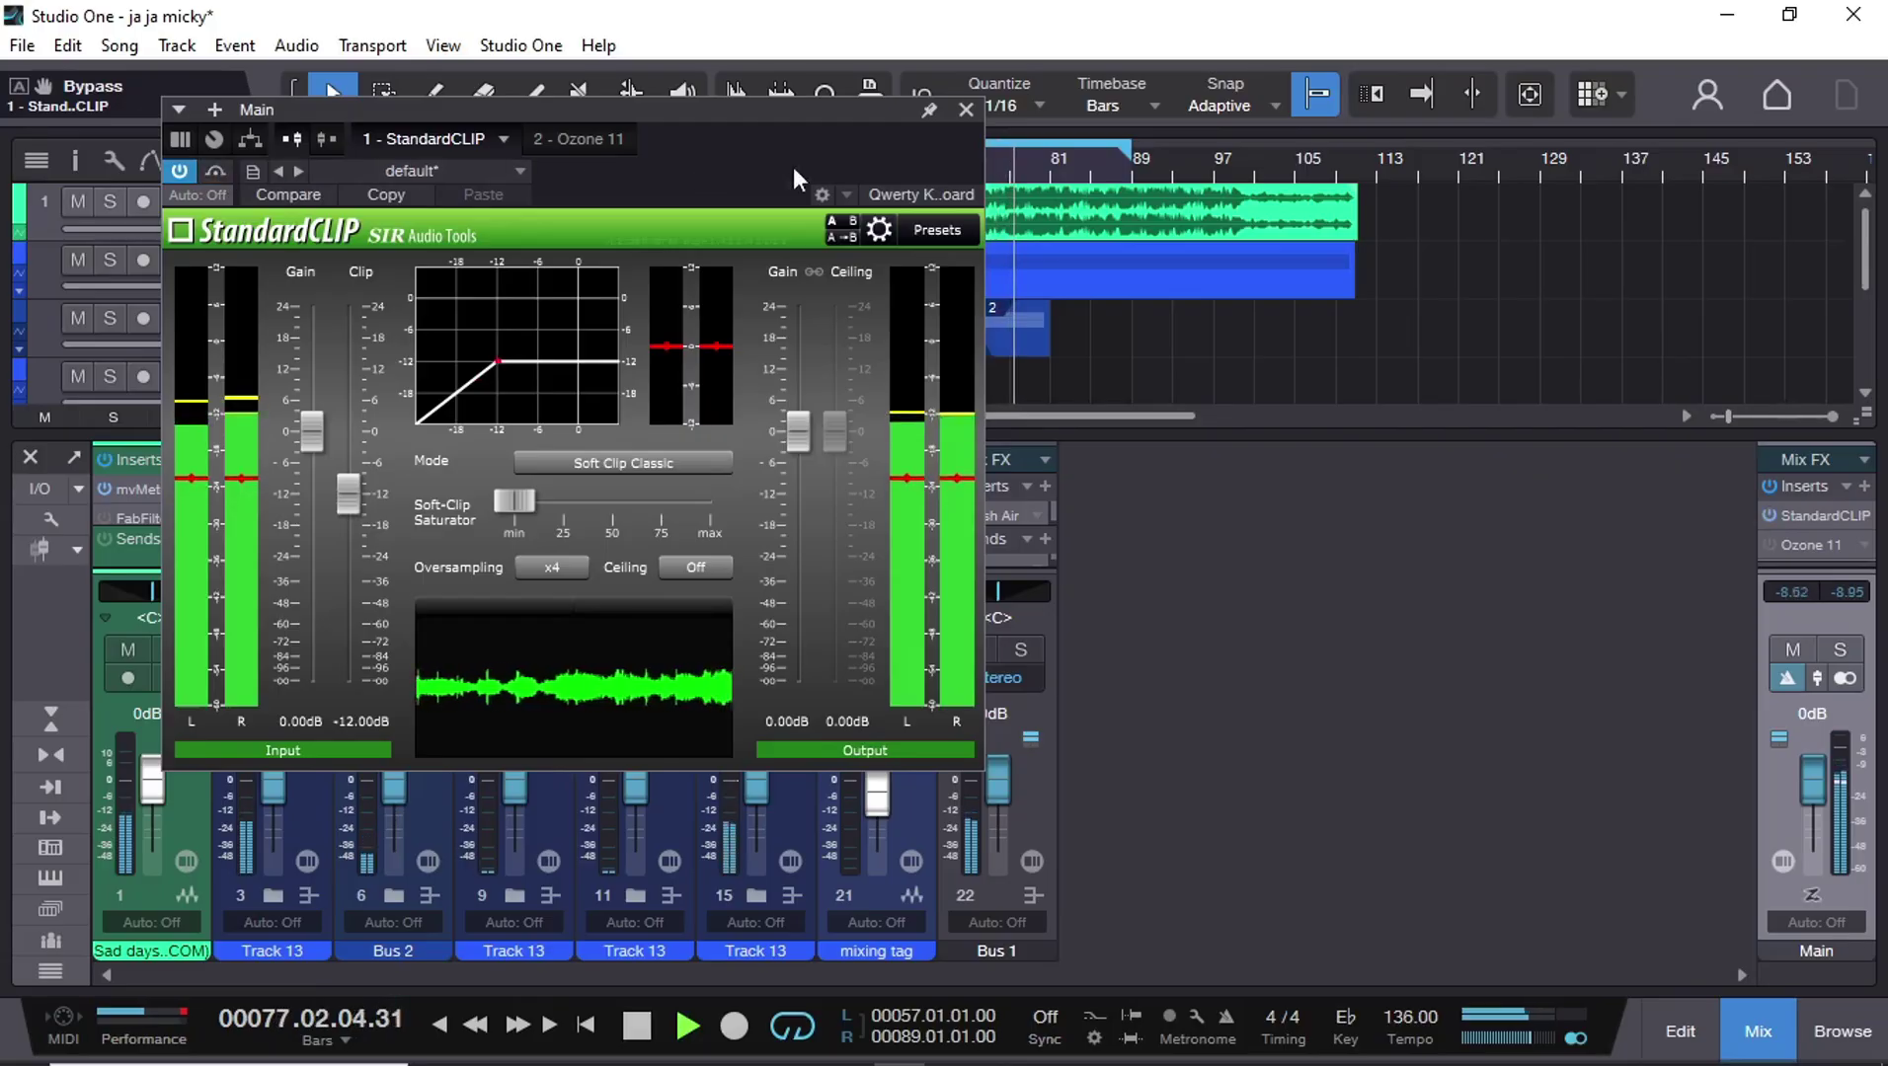
pyautogui.click(965, 110)
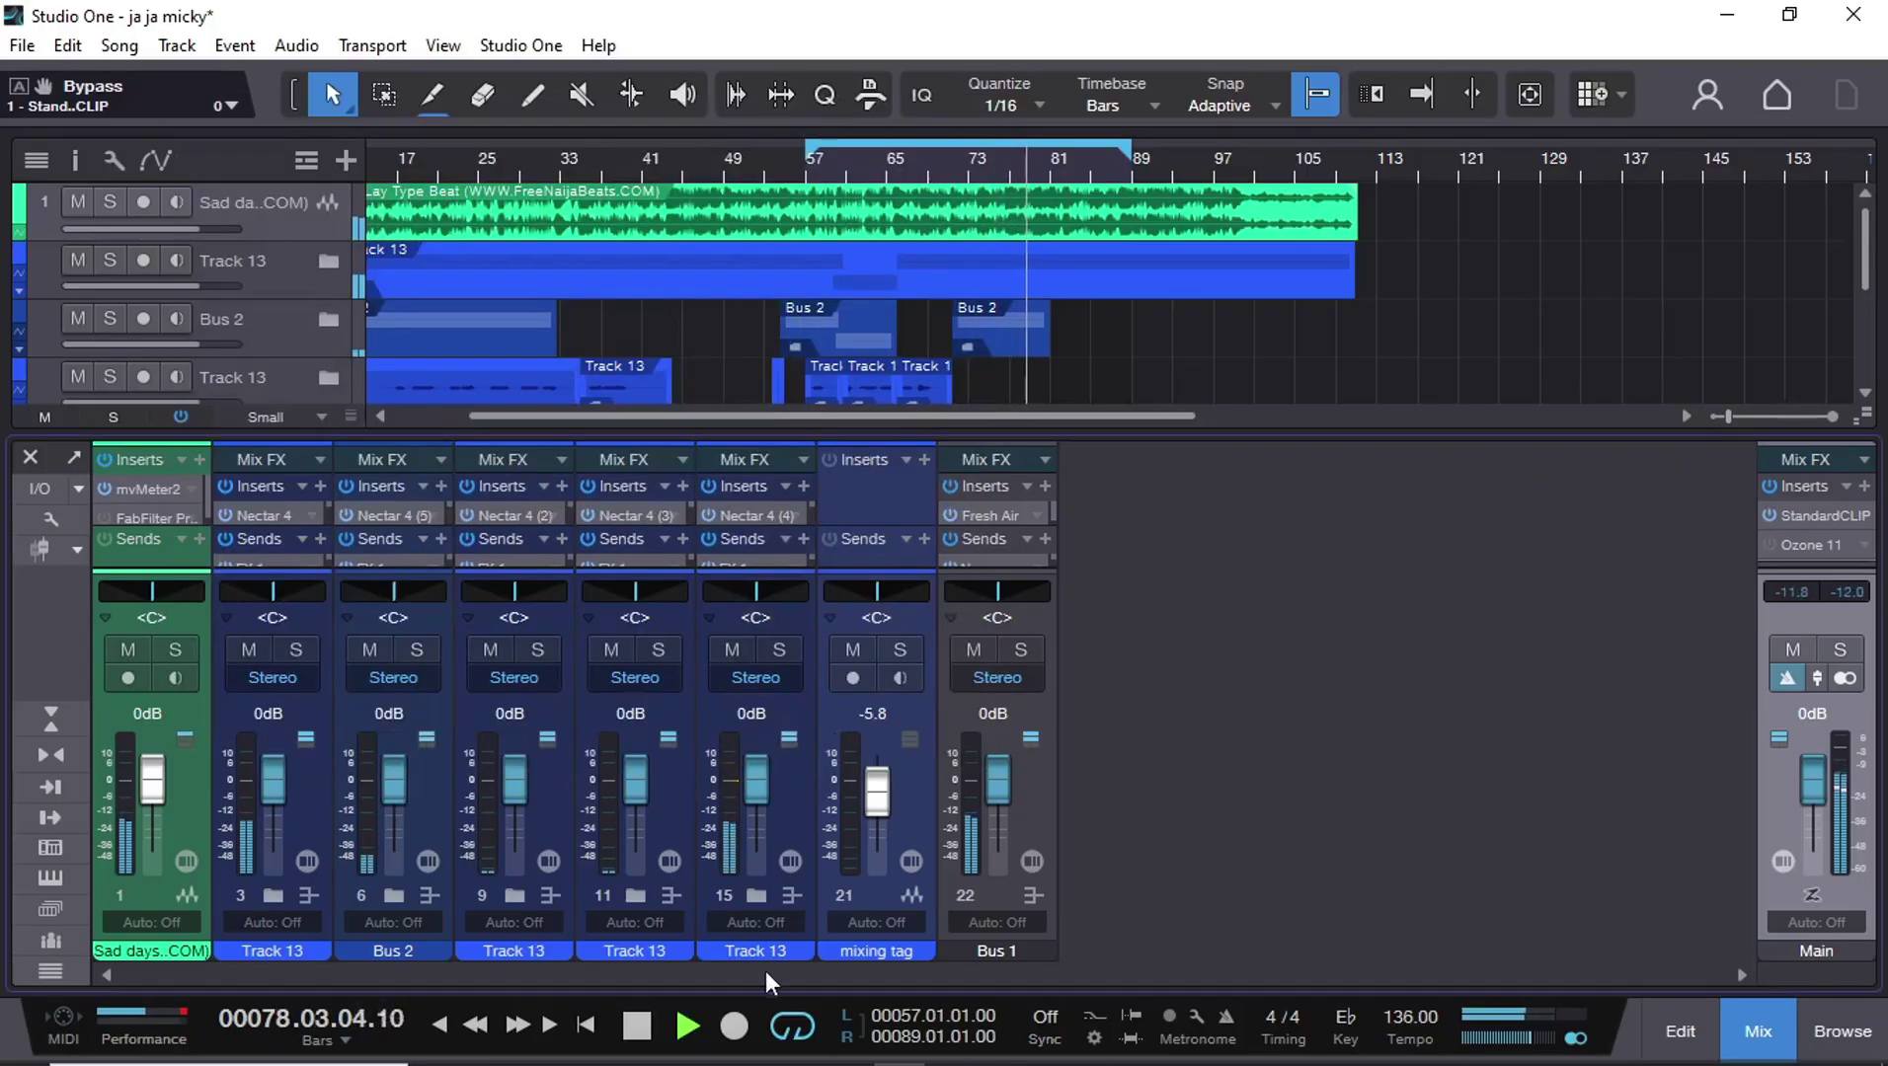
pyautogui.click(640, 1026)
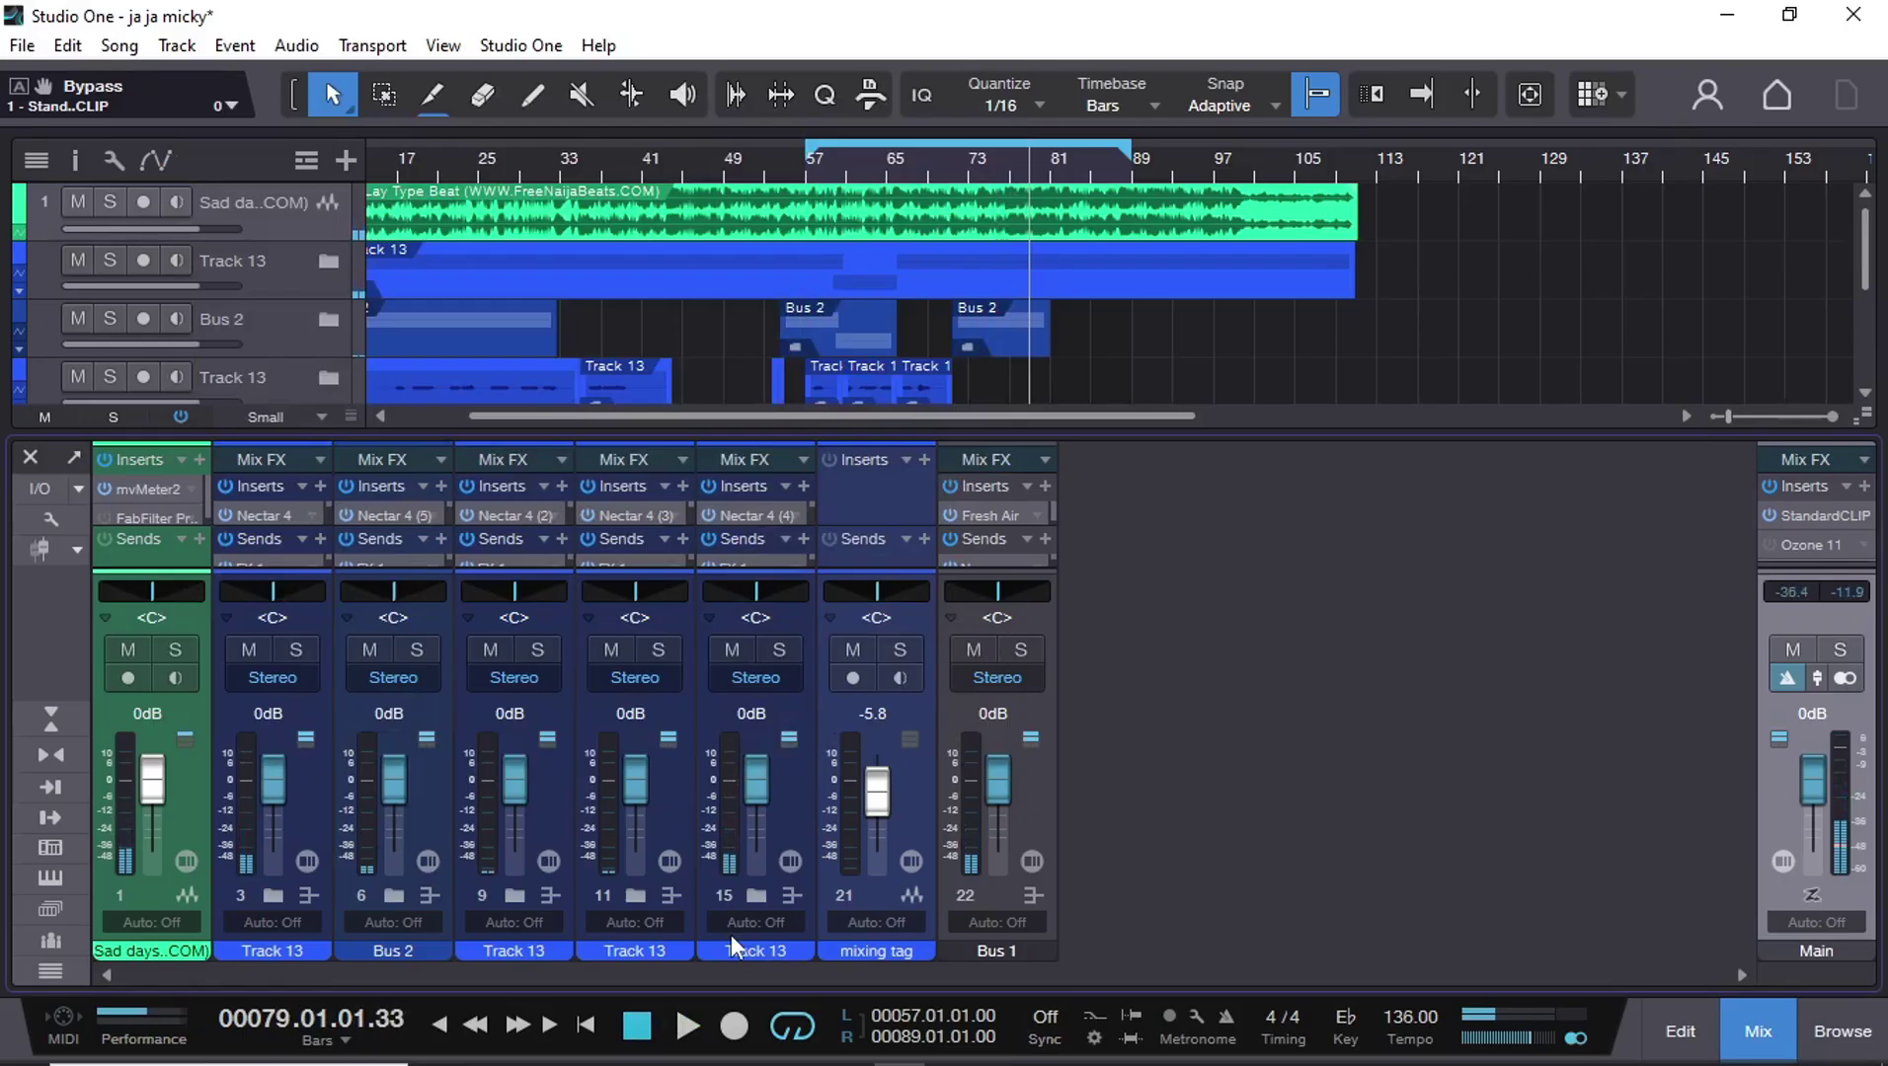
# Step: Enable Ozone 11 on the Main channel and inspect its Vintage EQ and Maximizer modules
pyautogui.doubleClick(1789, 546)
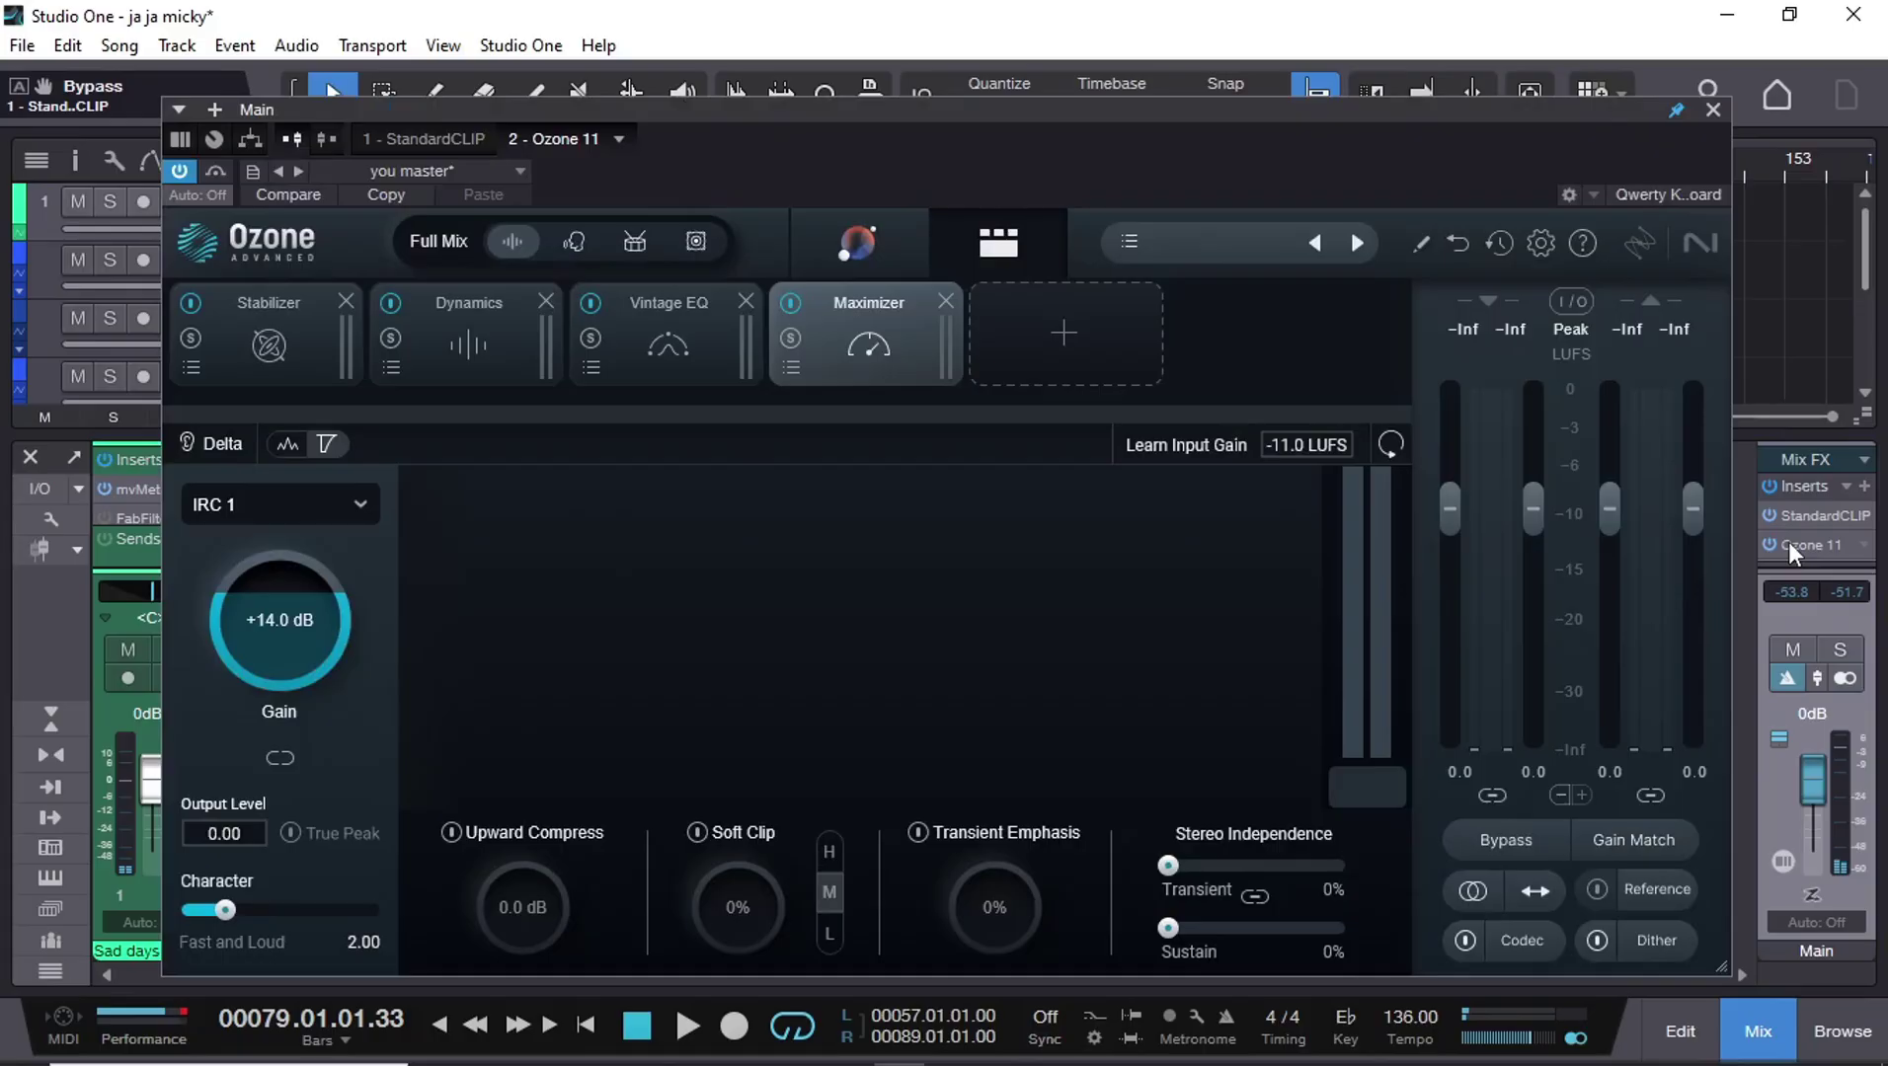
pyautogui.click(706, 359)
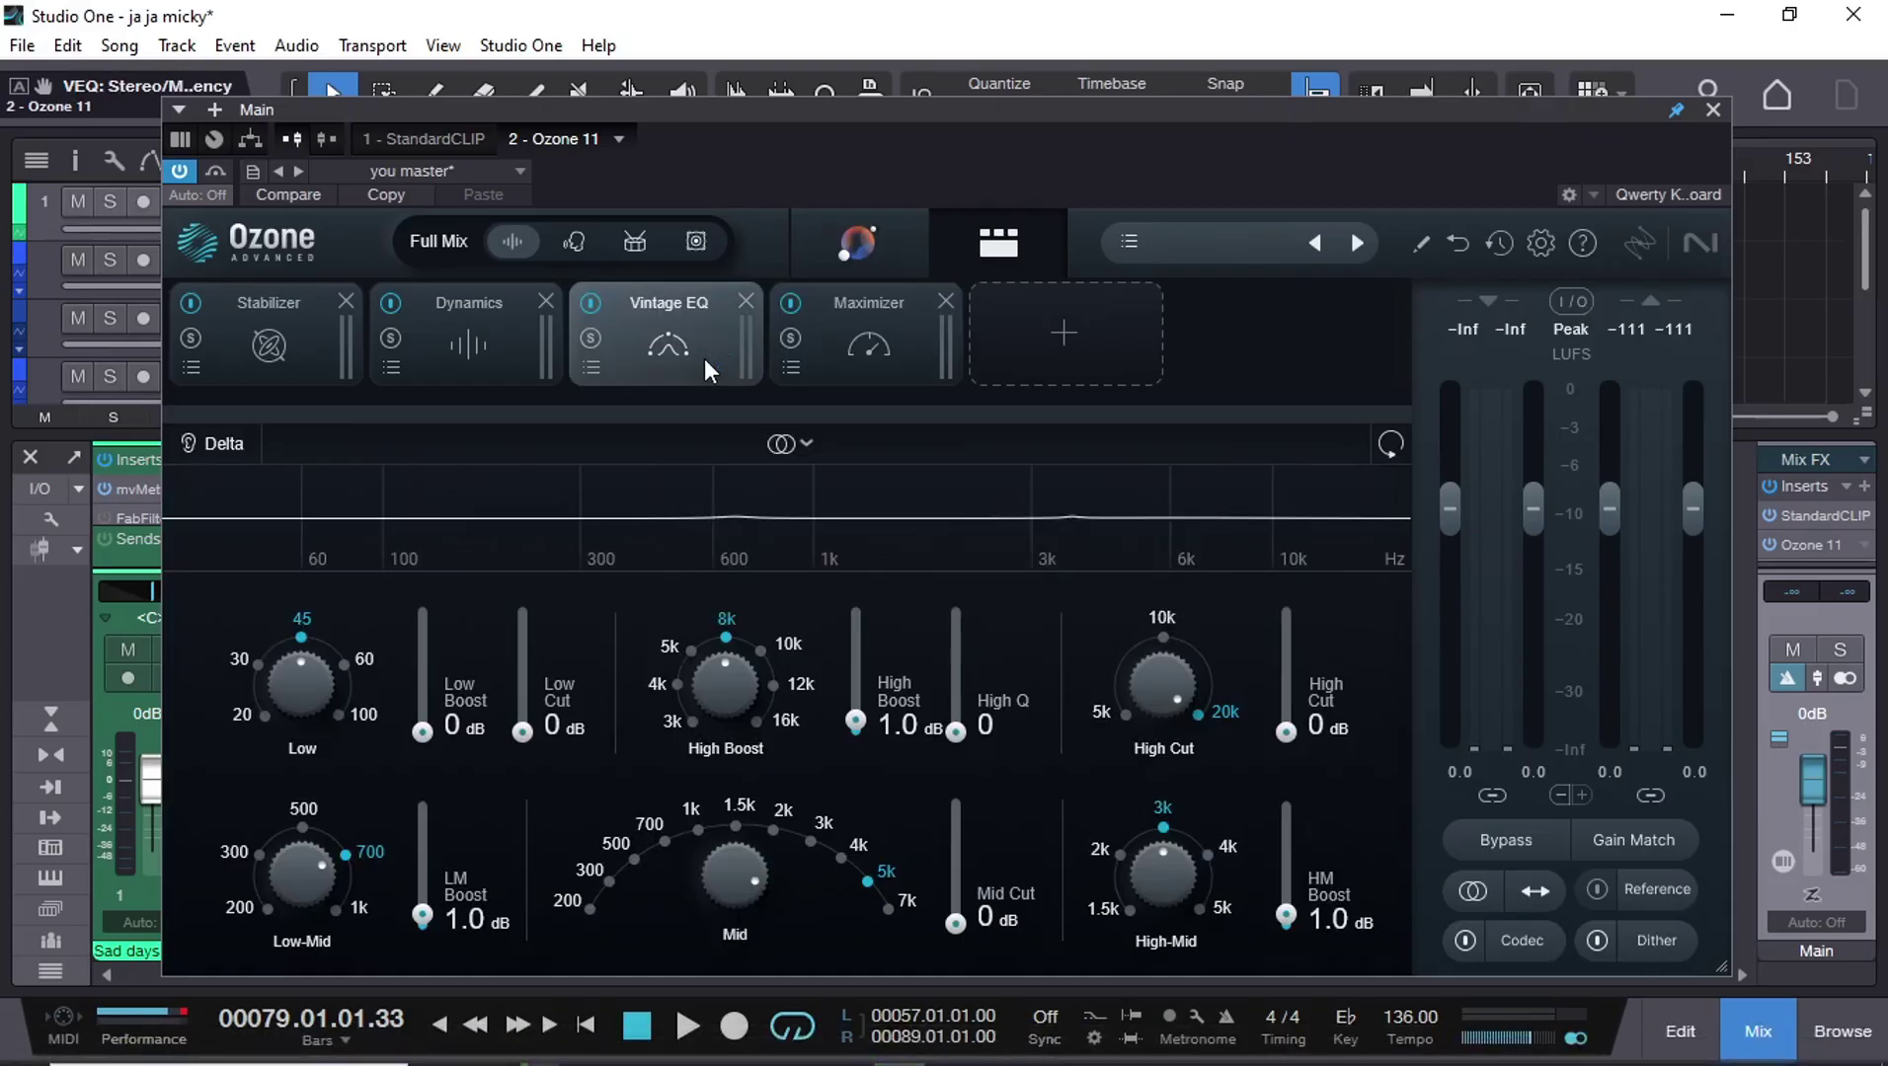
pyautogui.click(902, 345)
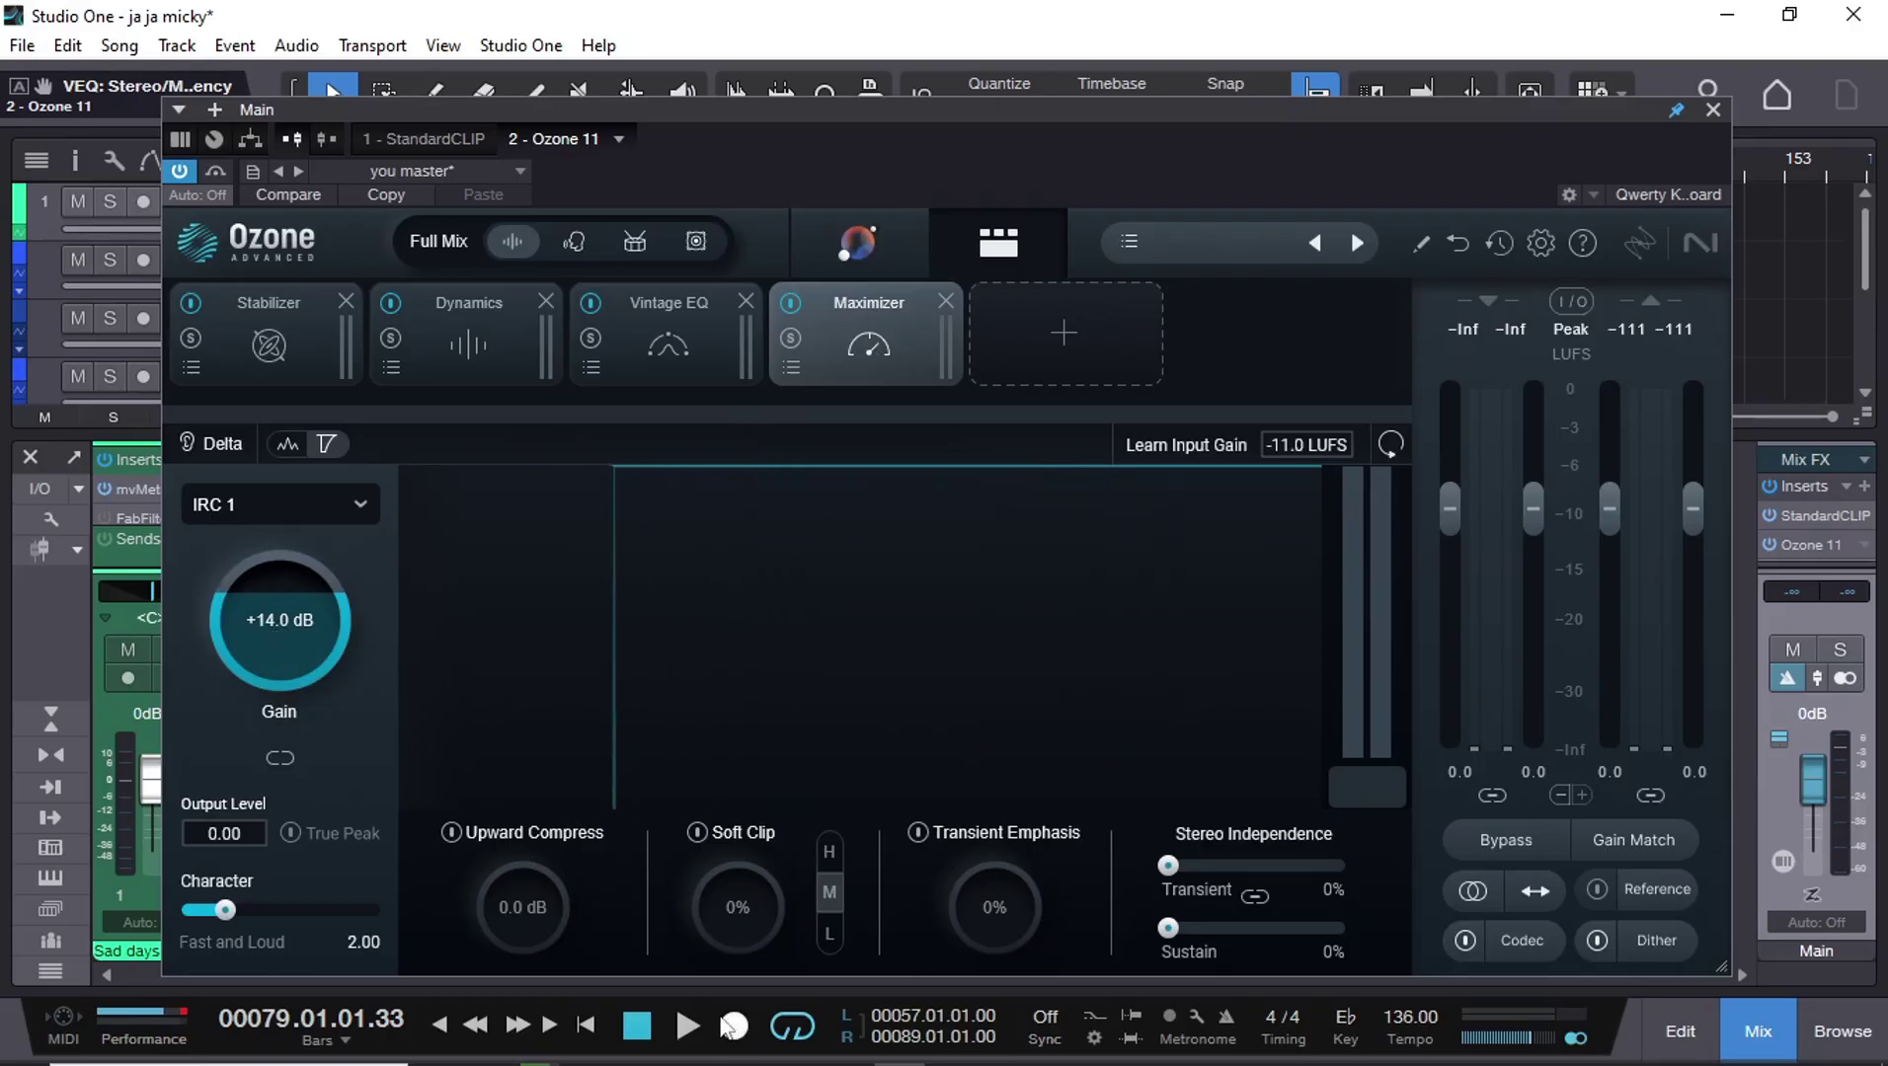
# Step: Disable Ozone's Vintage EQ, Dynamics and Stabilizer modules during playback to audition the Maximizer alone
pyautogui.click(688, 1027)
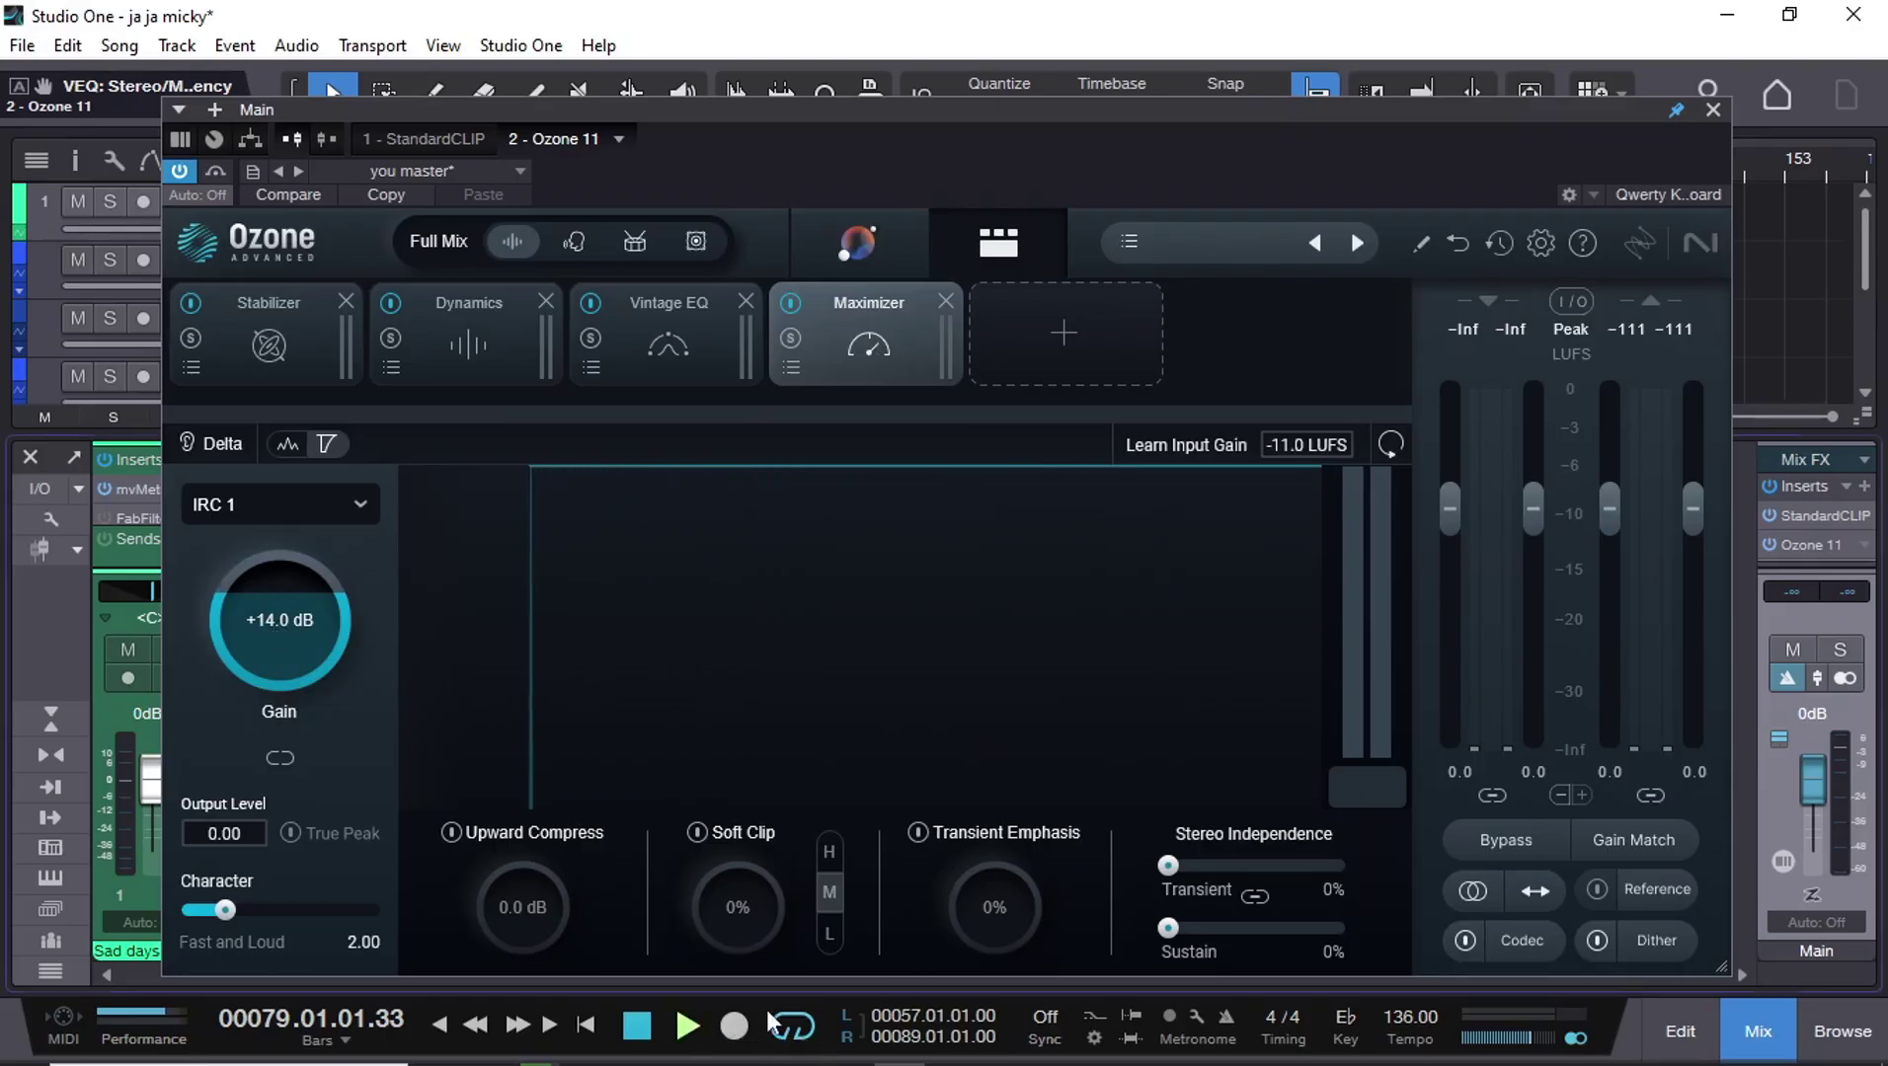
pyautogui.click(592, 302)
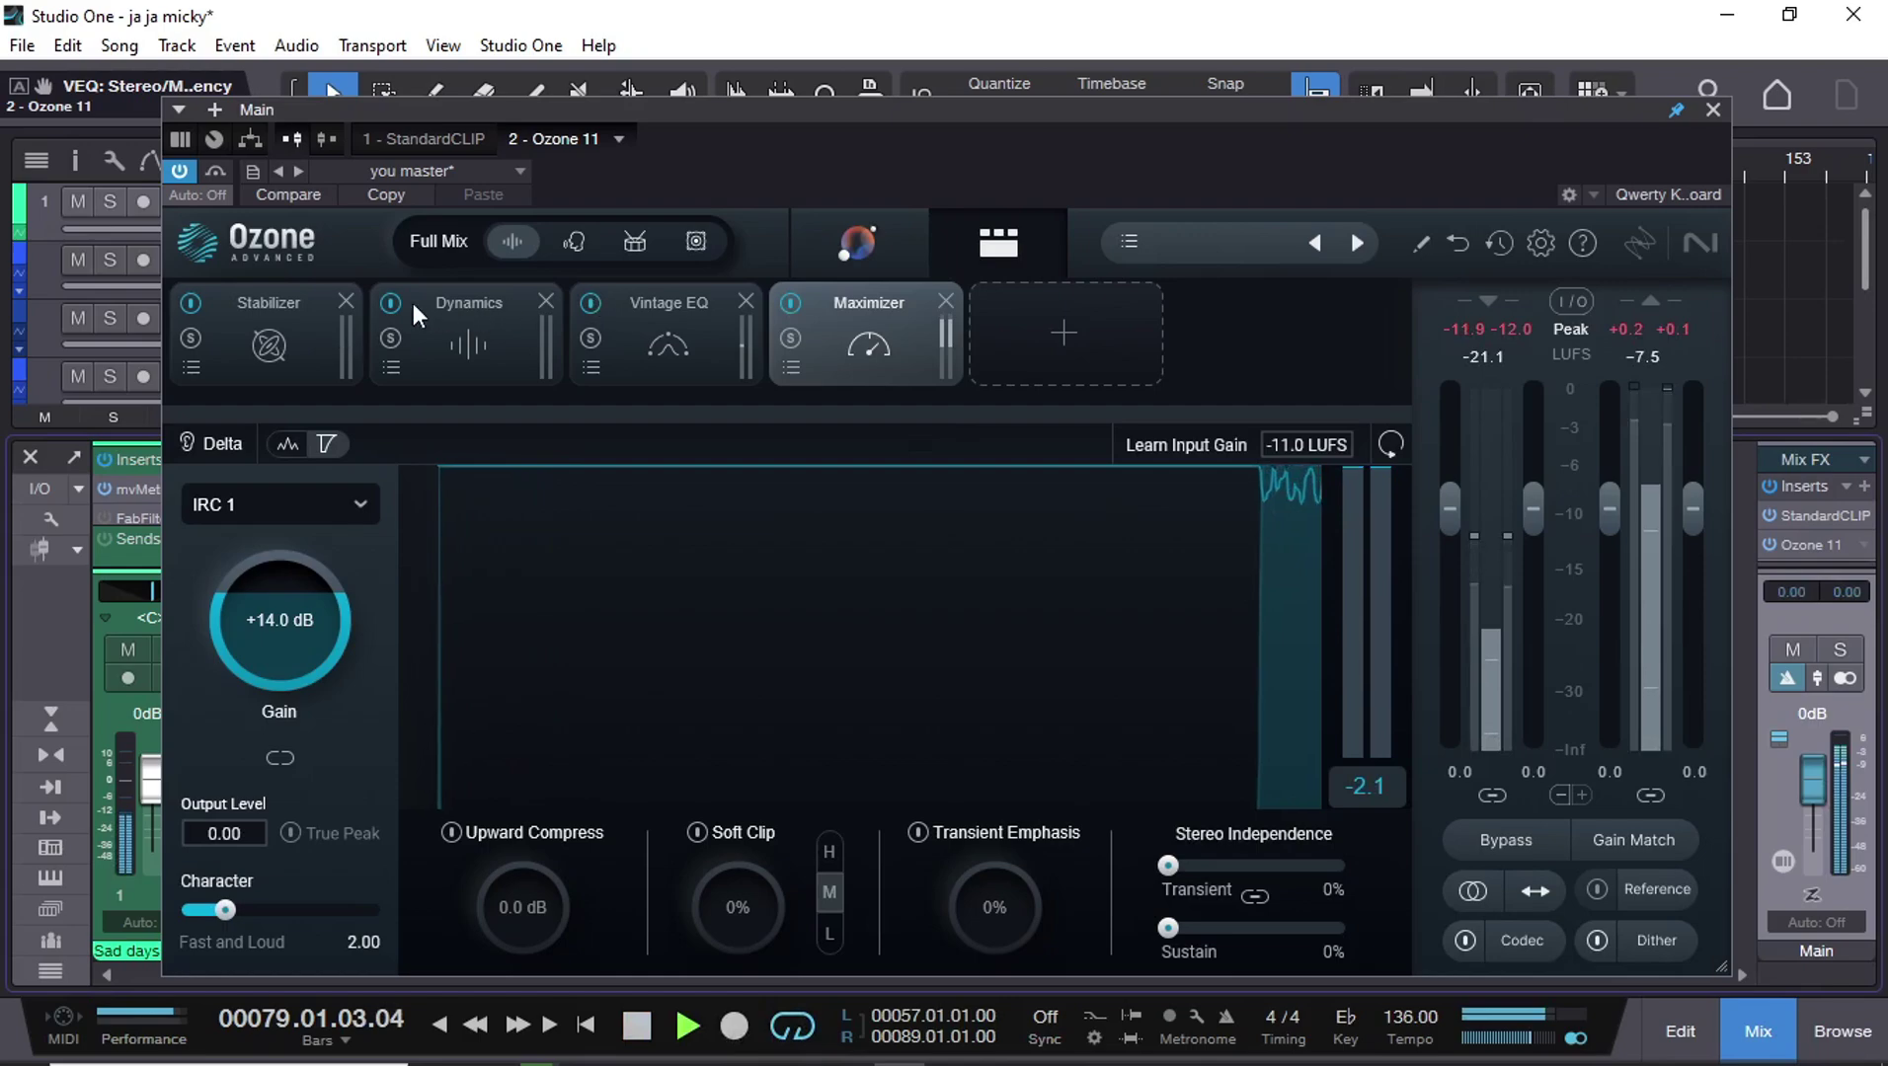
pyautogui.click(190, 302)
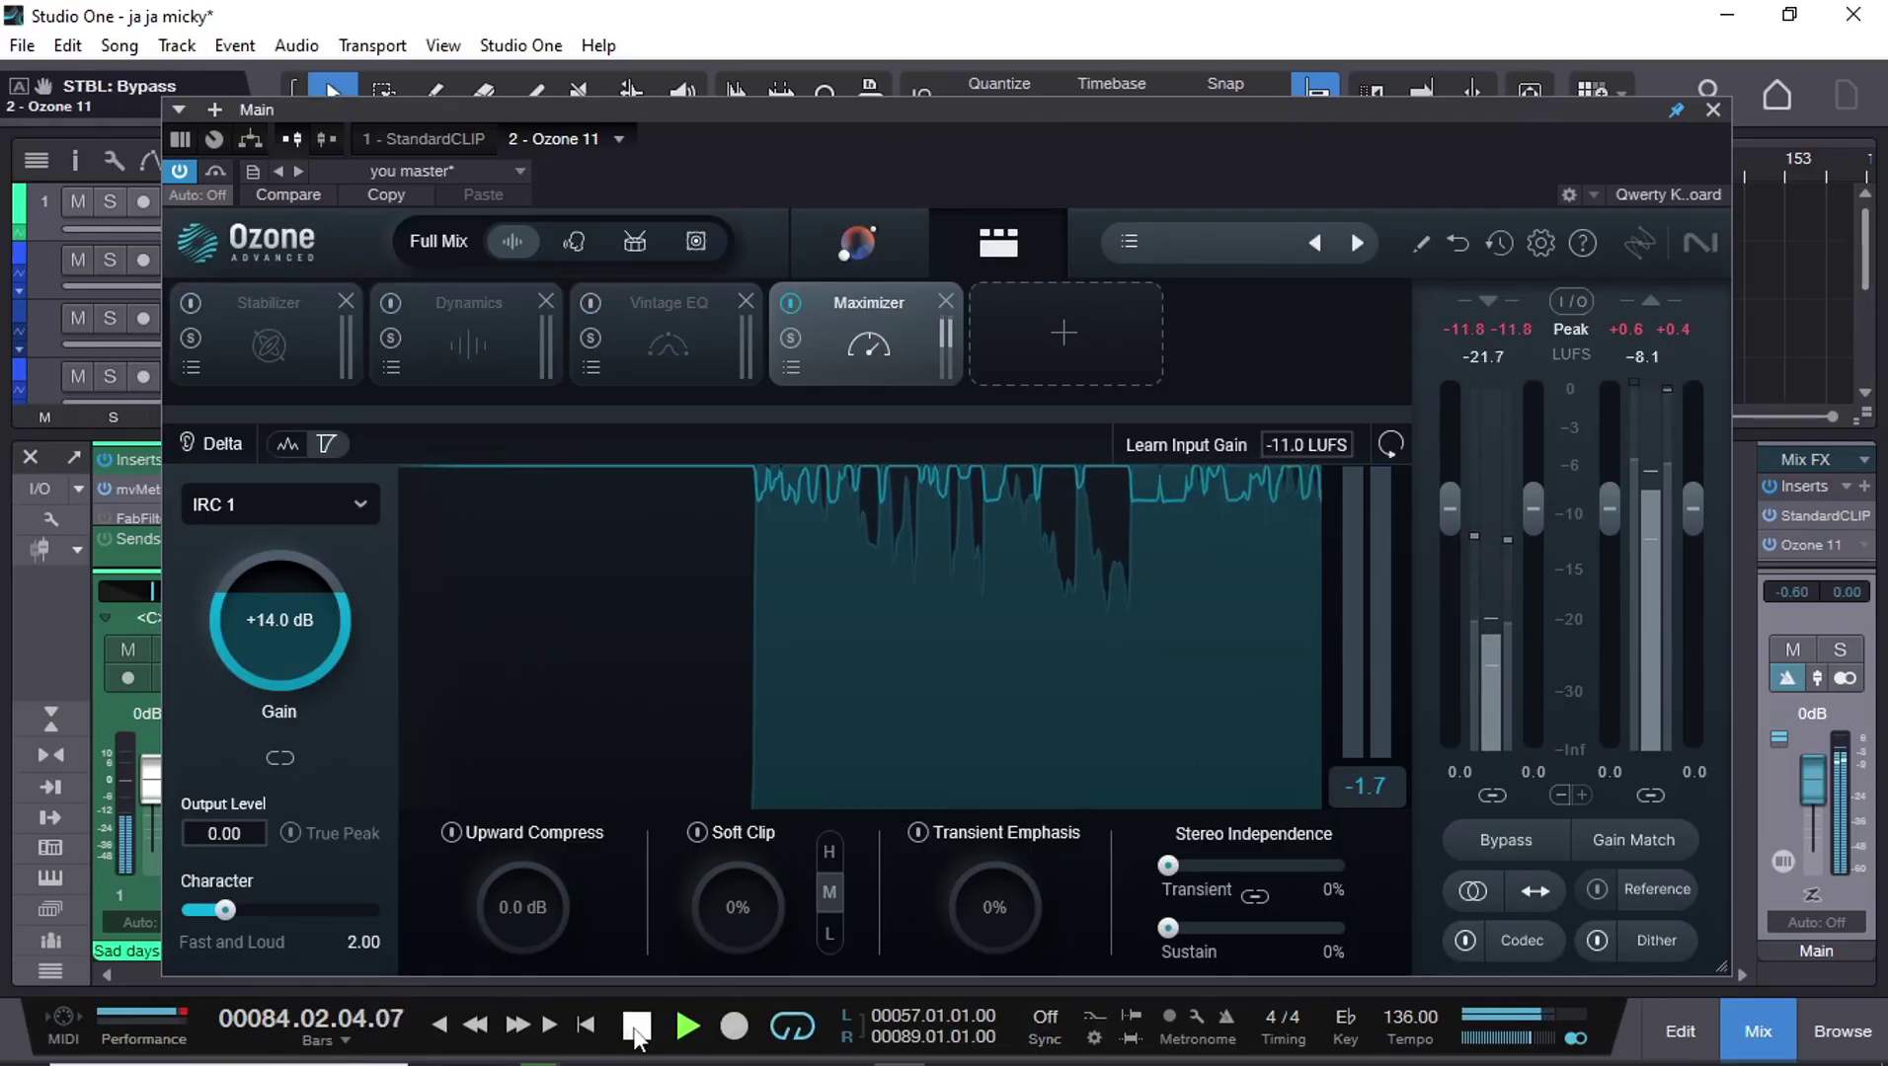
pyautogui.click(635, 1027)
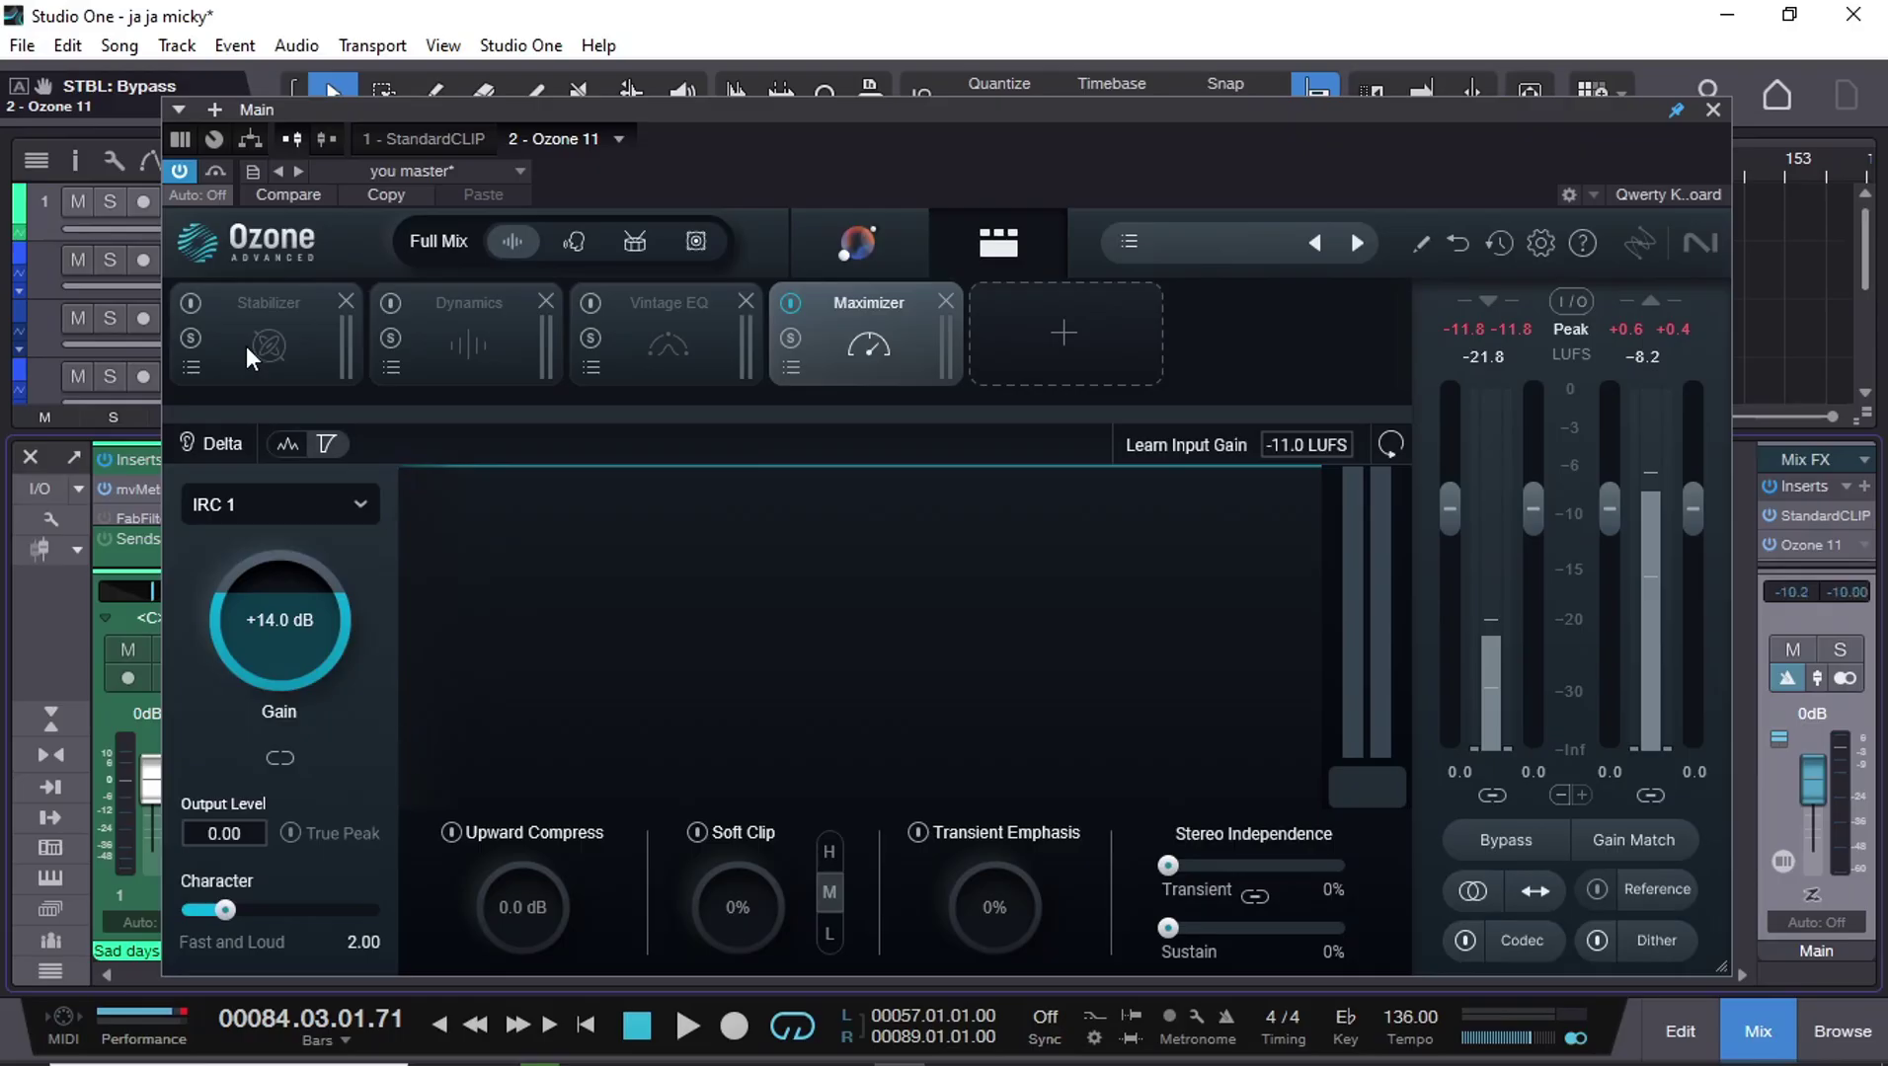
# Step: Enable the Stabilizer module, show its settings, and reposition the Ozone window so it is fully visible
pyautogui.click(193, 303)
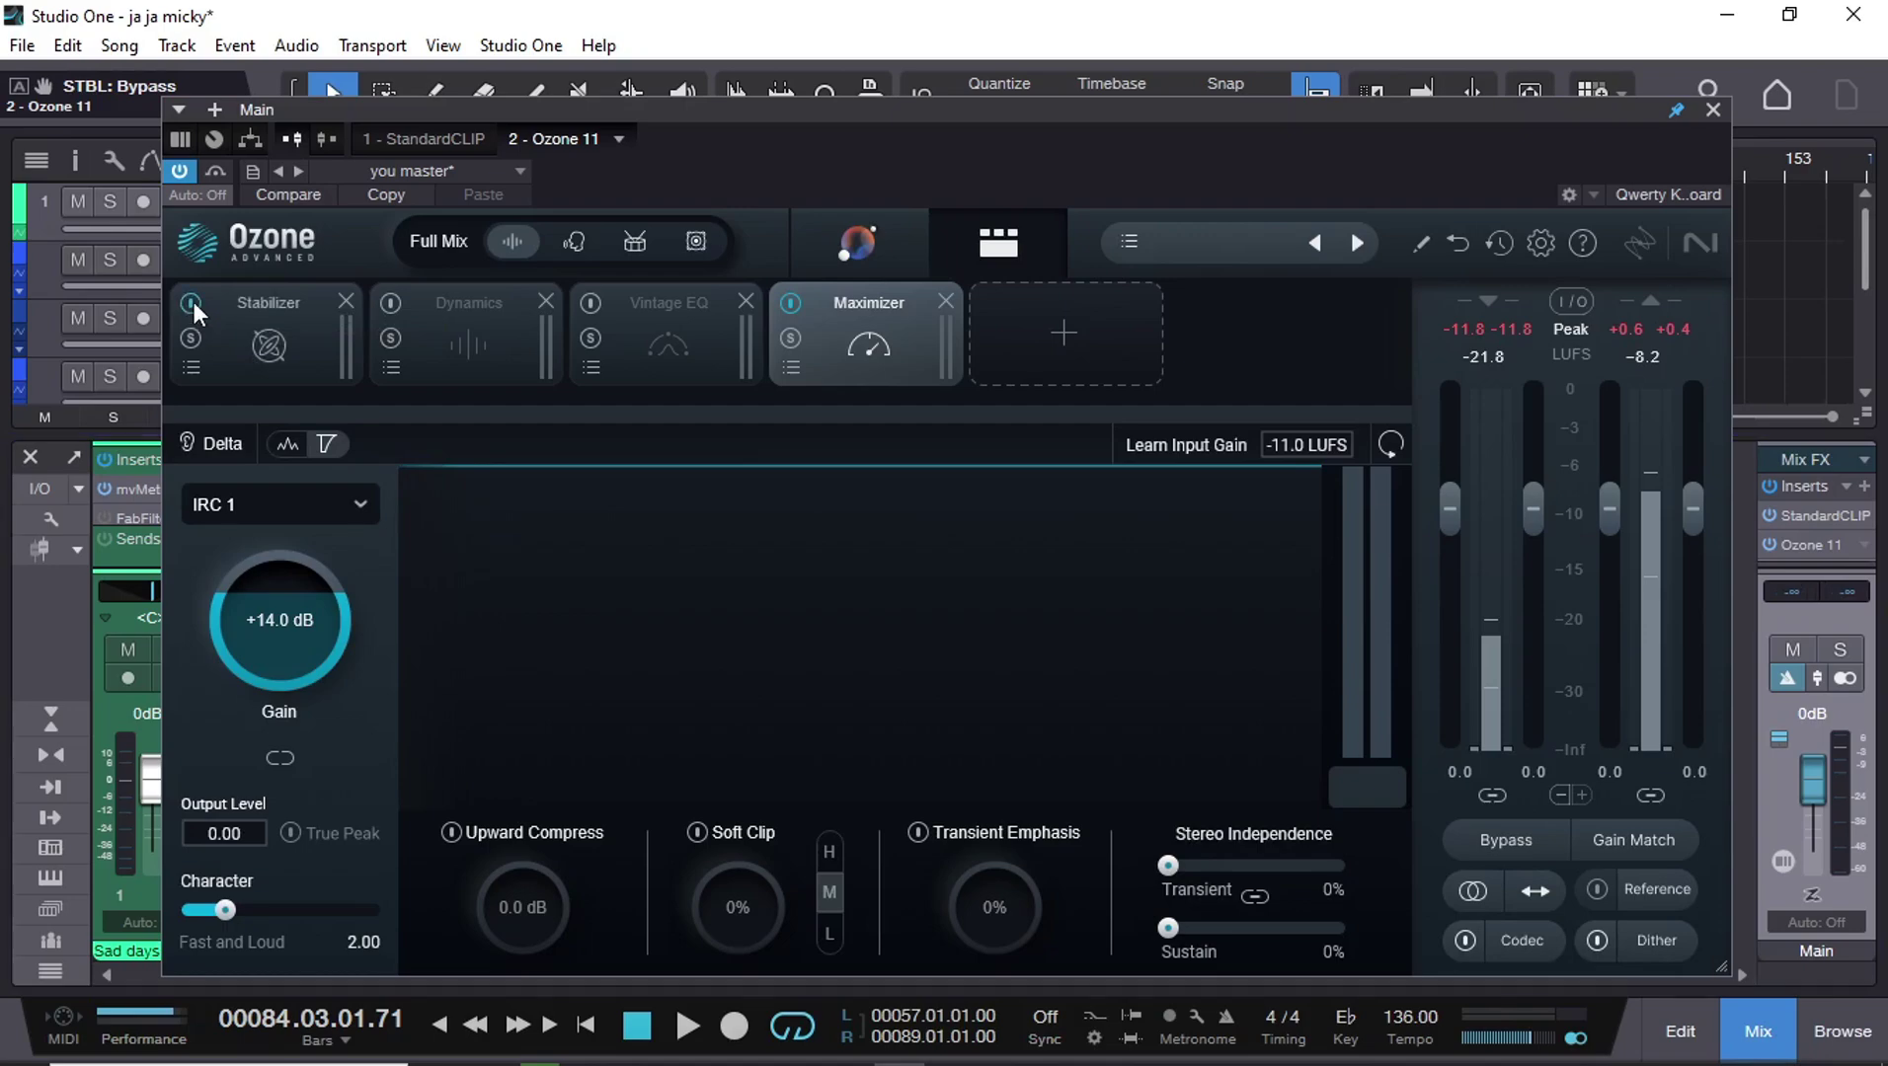
pyautogui.click(298, 357)
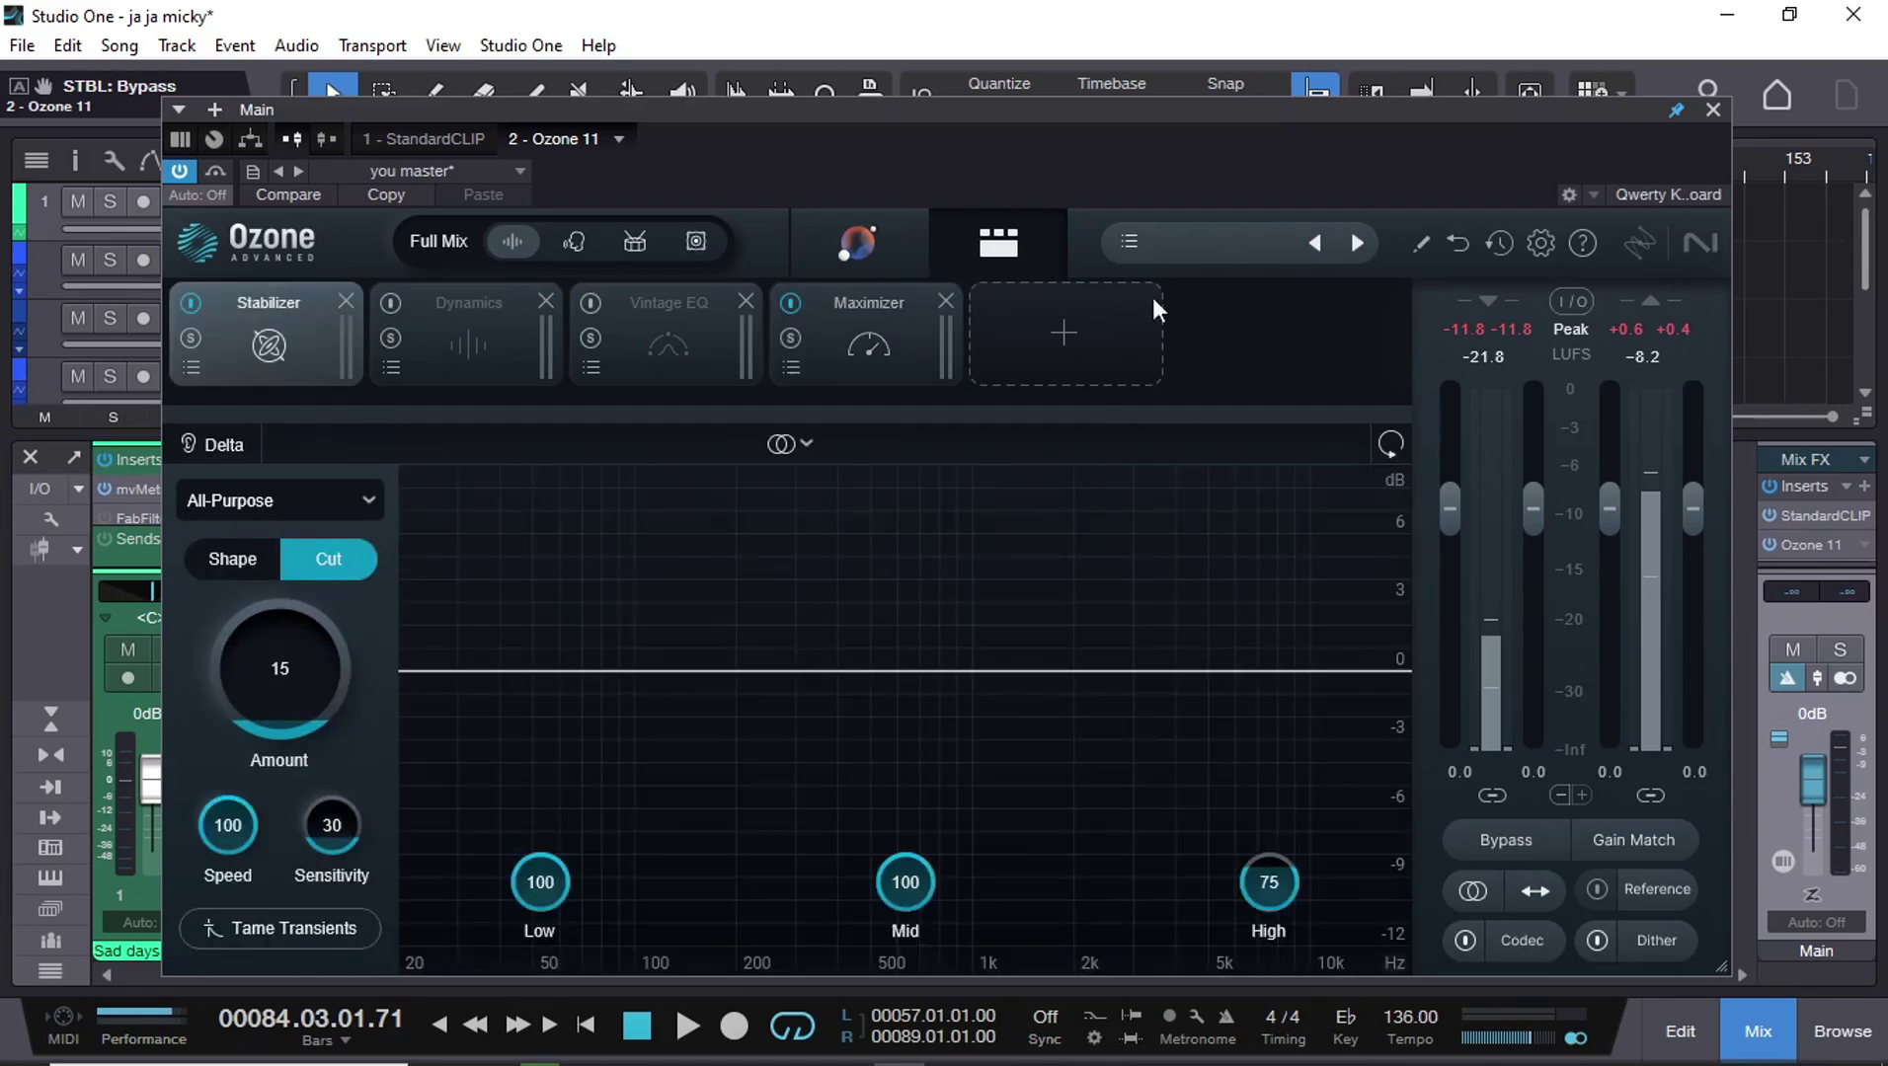
pyautogui.moveTo(1392, 111); pyautogui.dragTo(1639, 131)
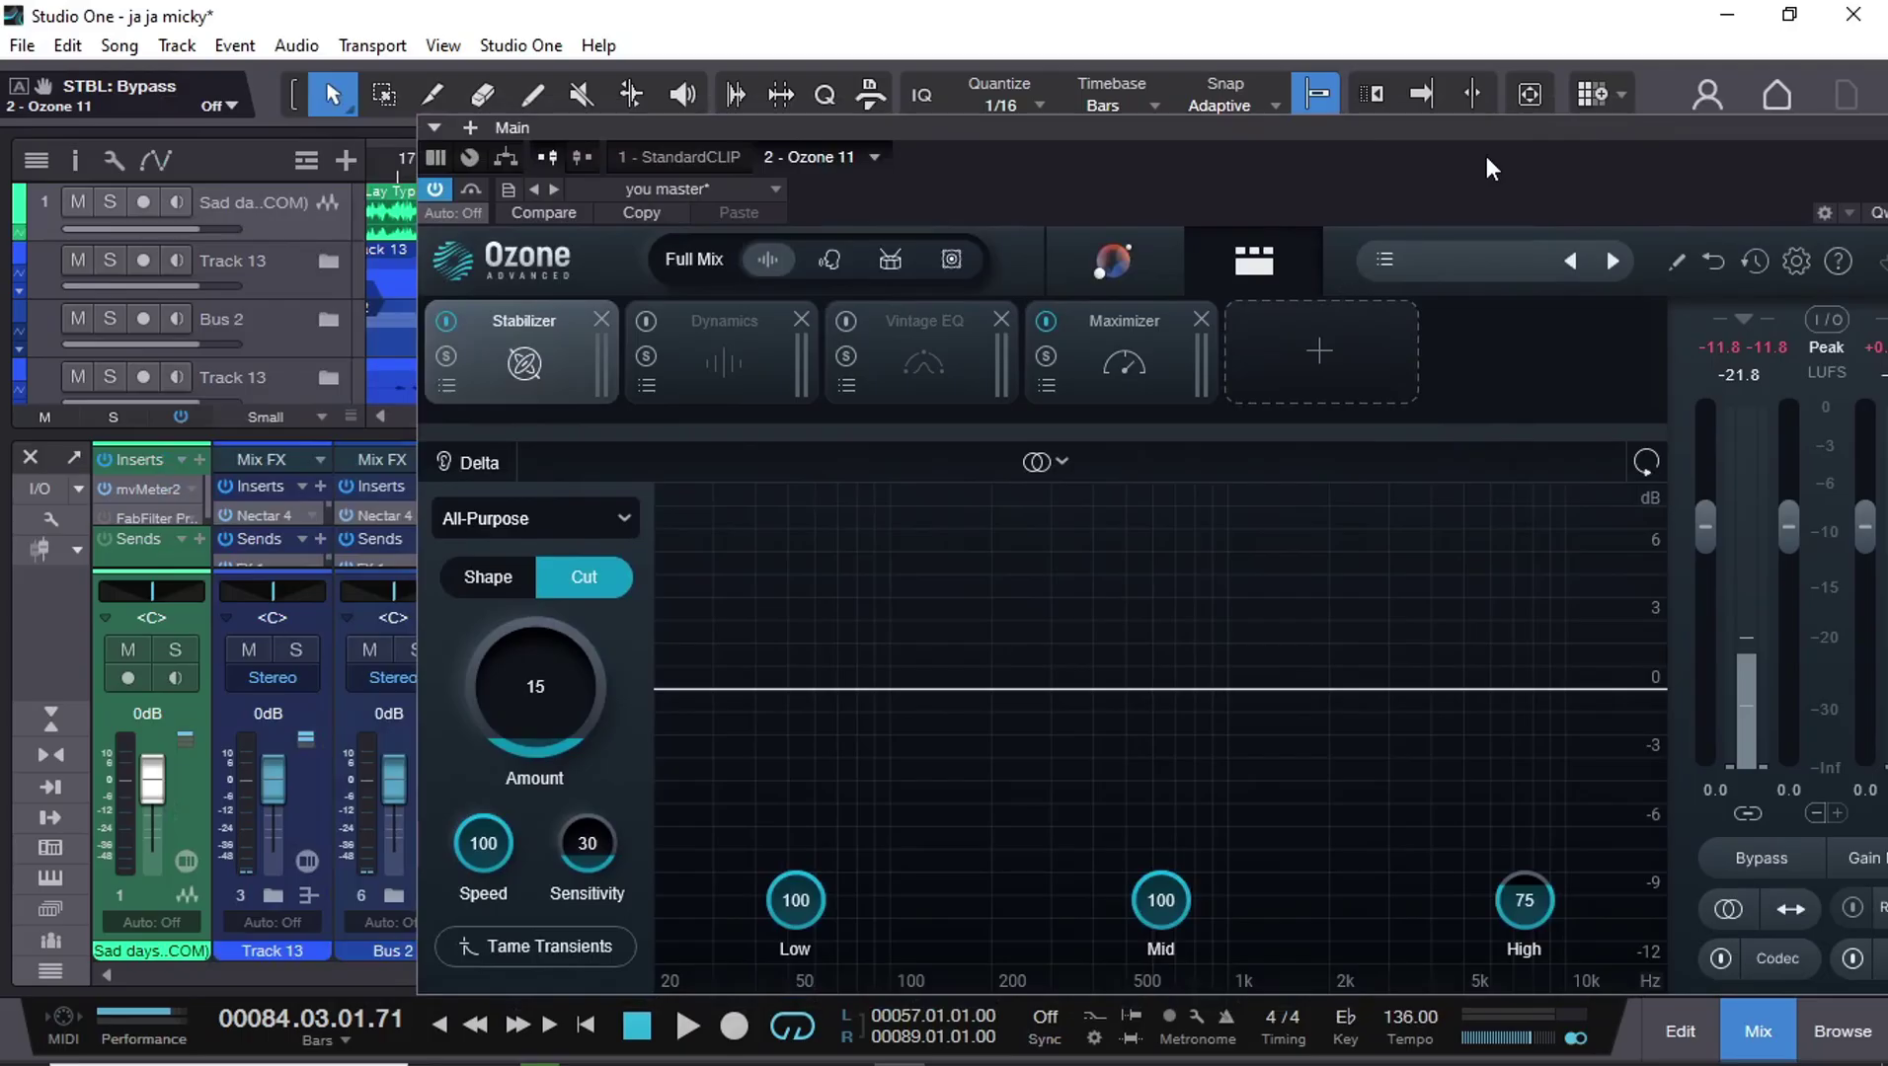
pyautogui.moveTo(1296, 161); pyautogui.dragTo(1016, 148)
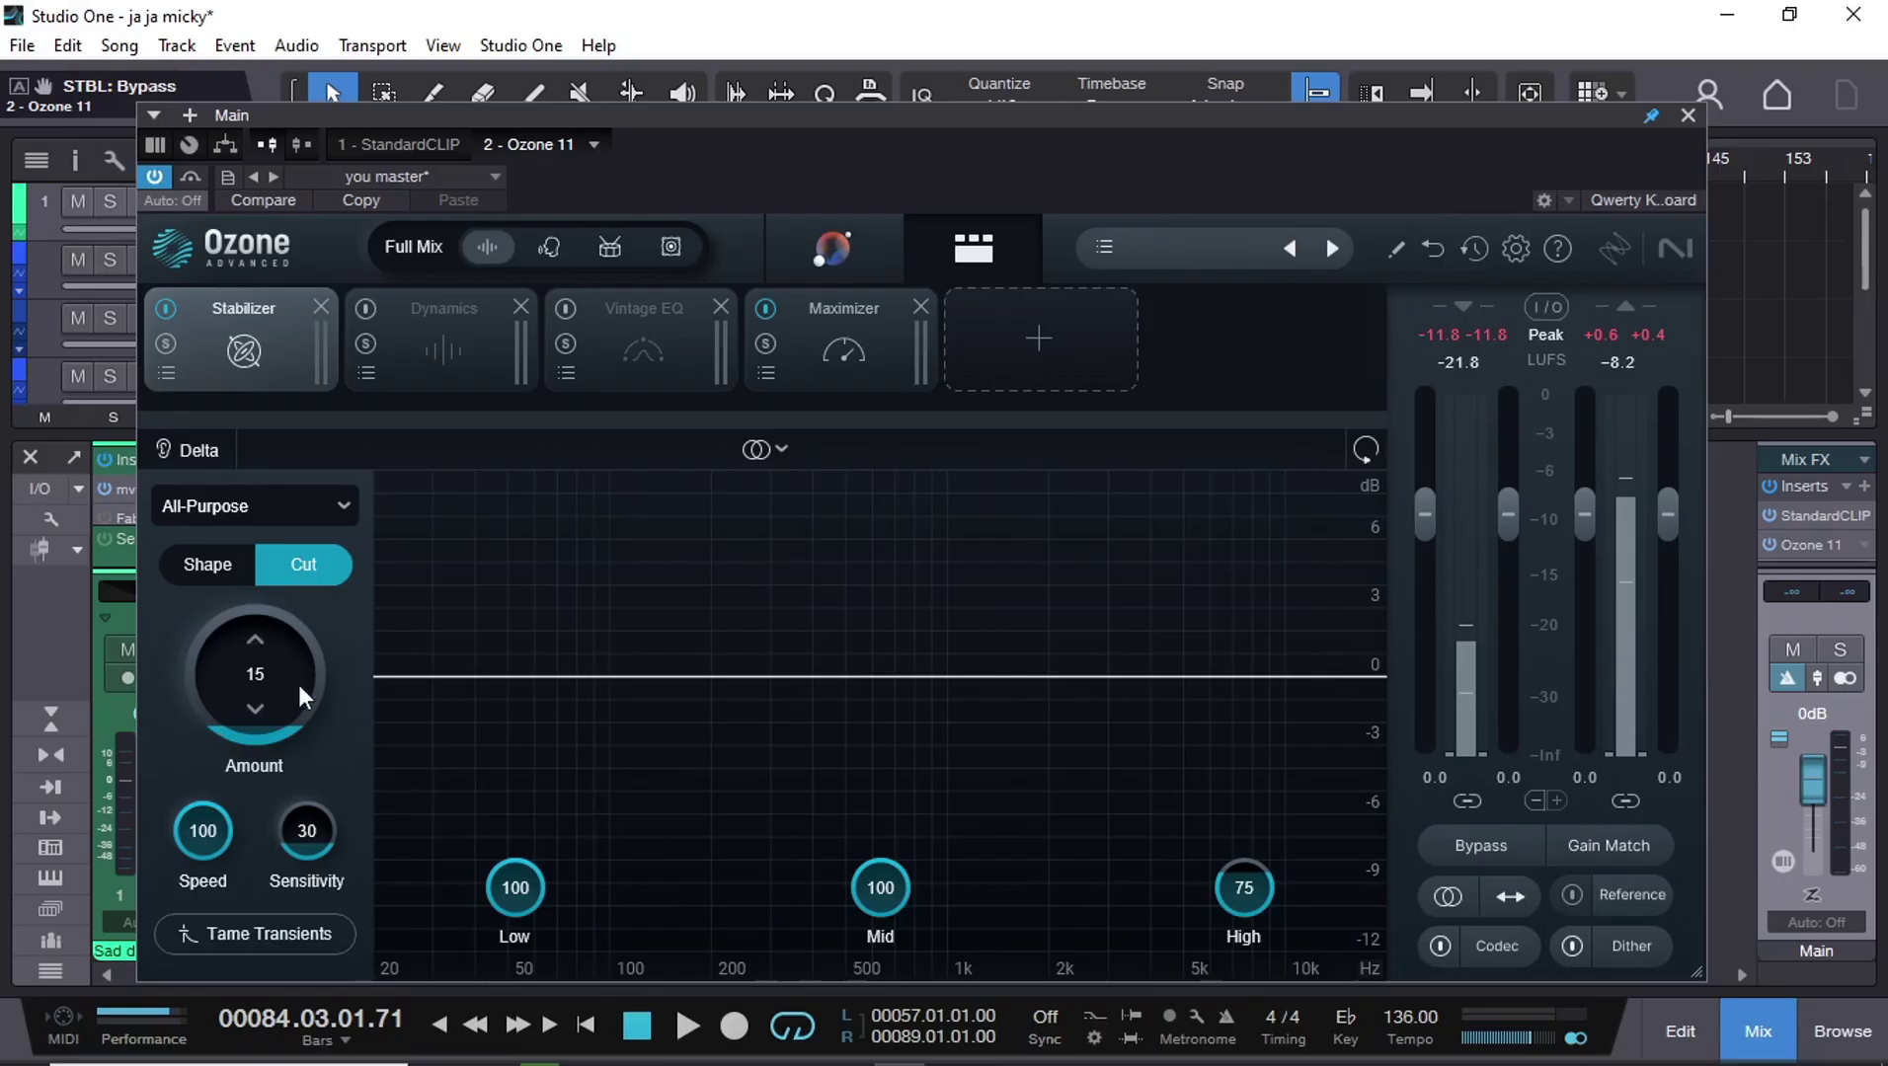
# Step: Play the song and compare the master with the Stabilizer module switched off and on
pyautogui.click(684, 1024)
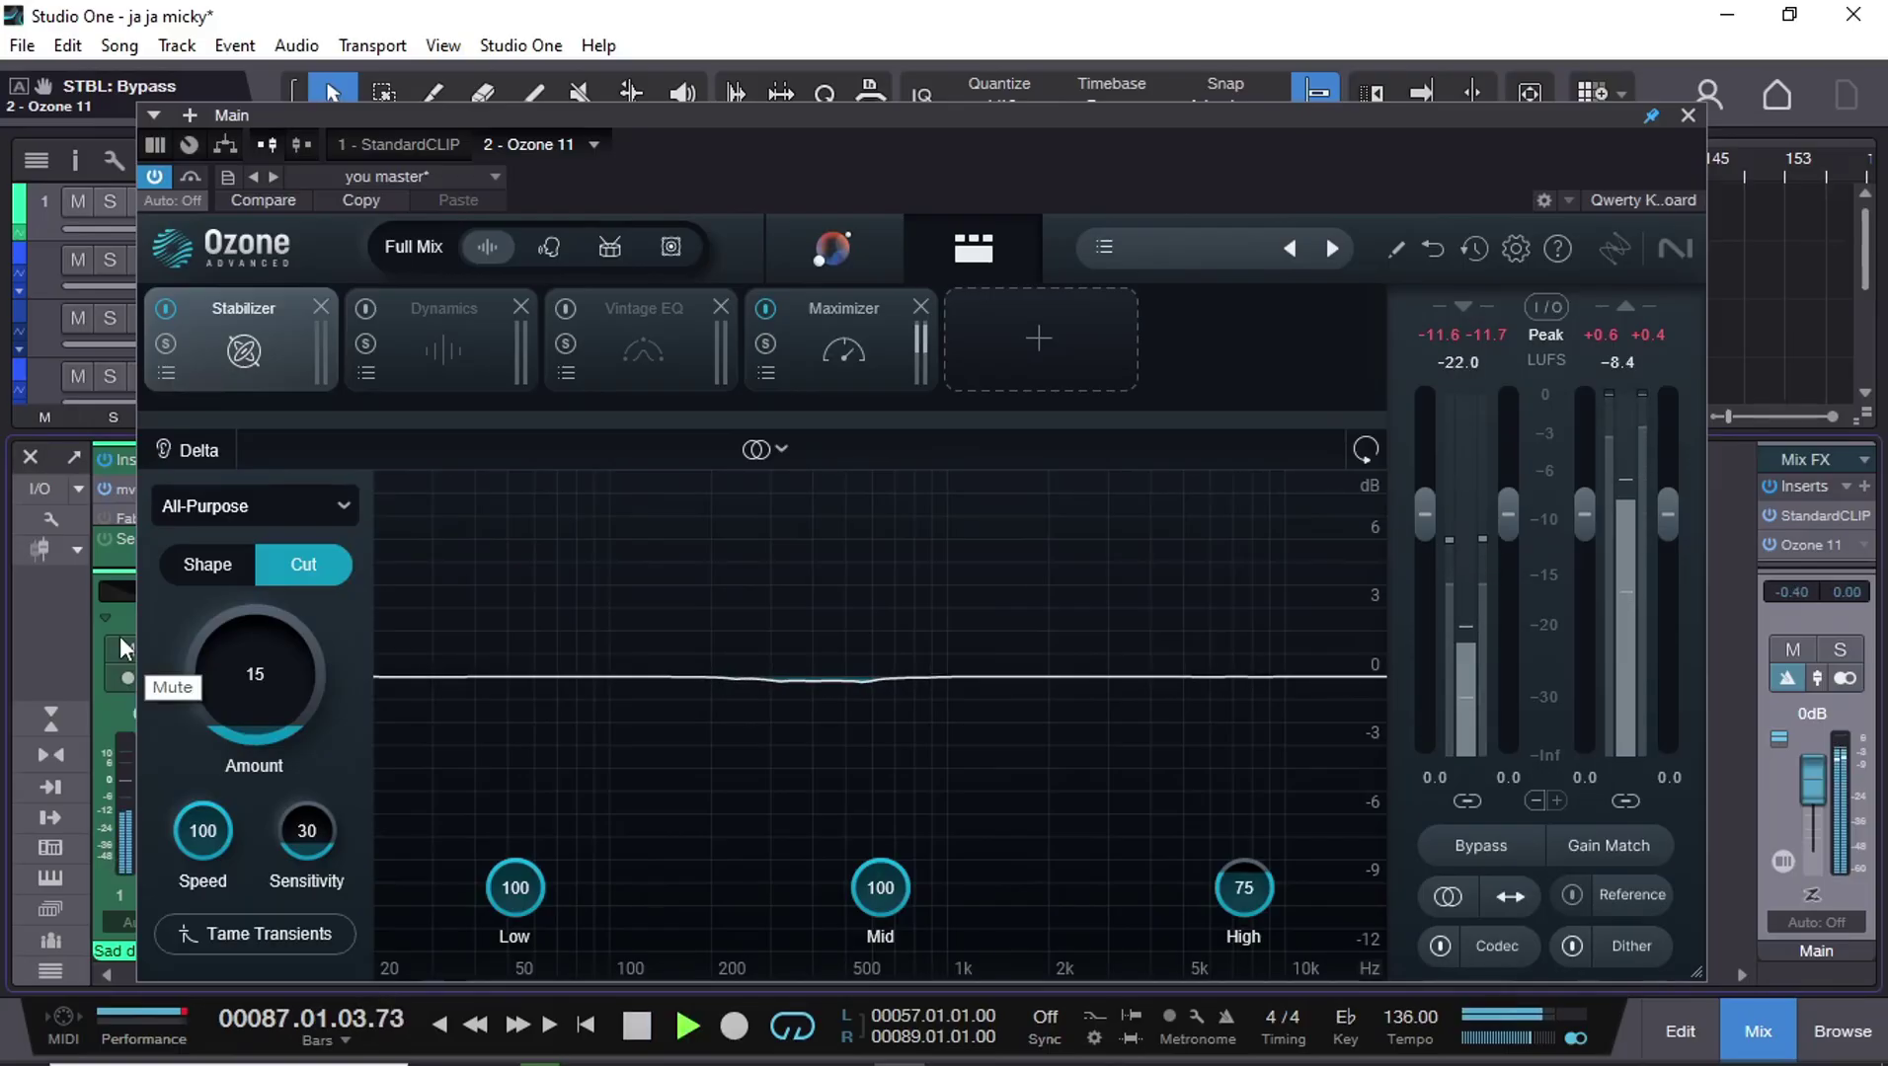
pyautogui.click(166, 309)
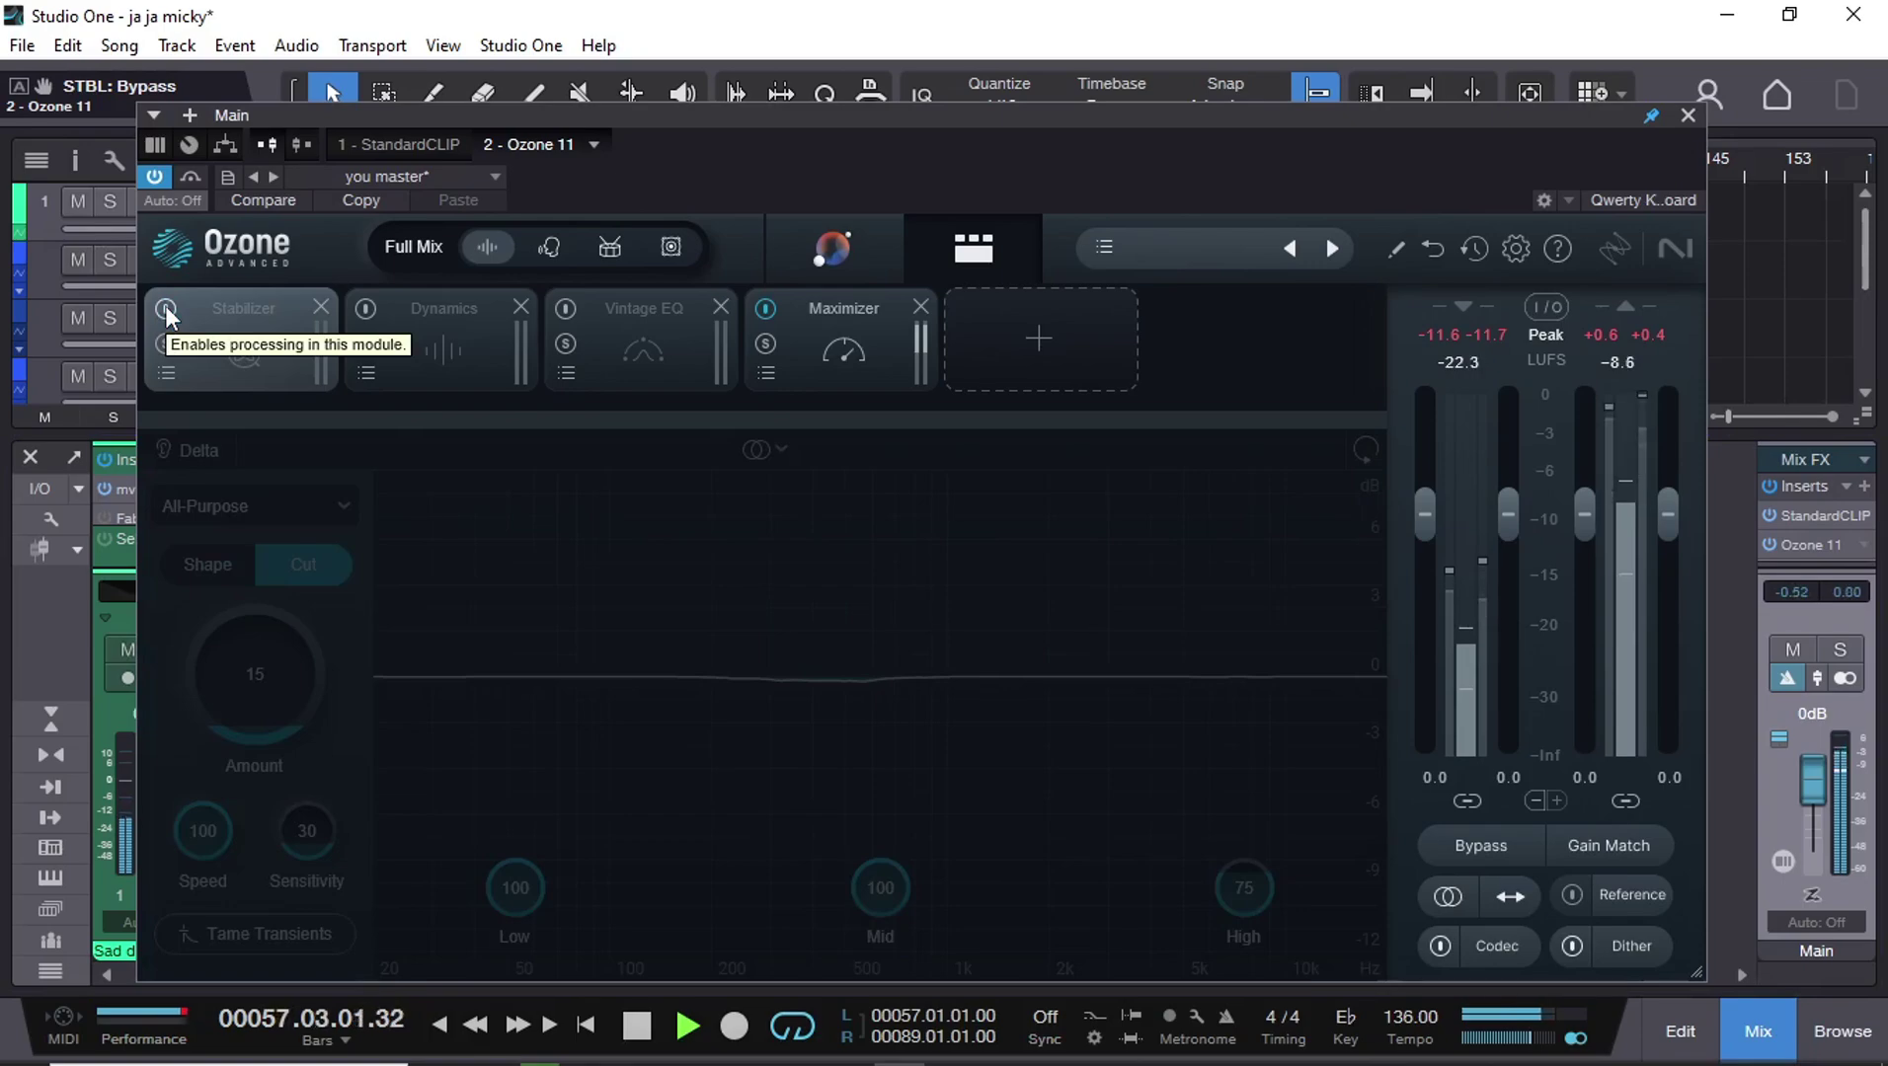
pyautogui.click(165, 309)
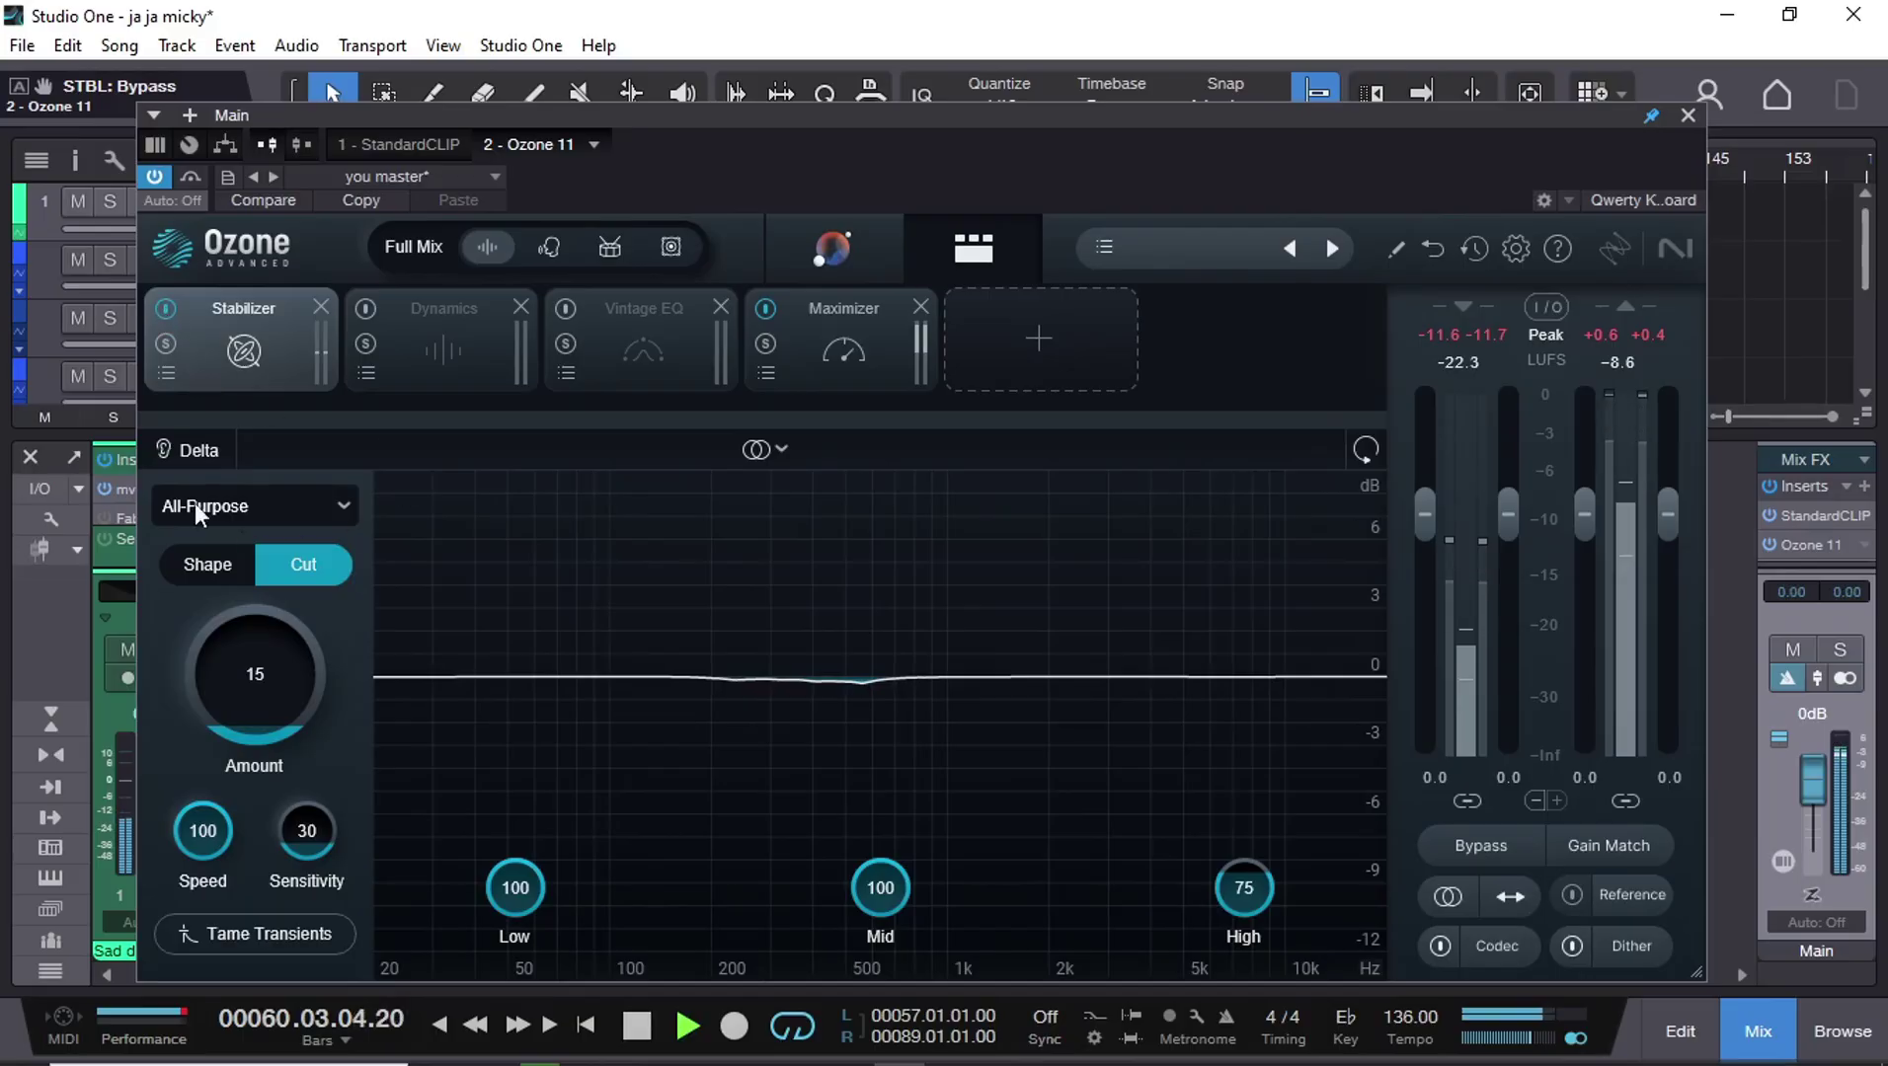
pyautogui.click(165, 308)
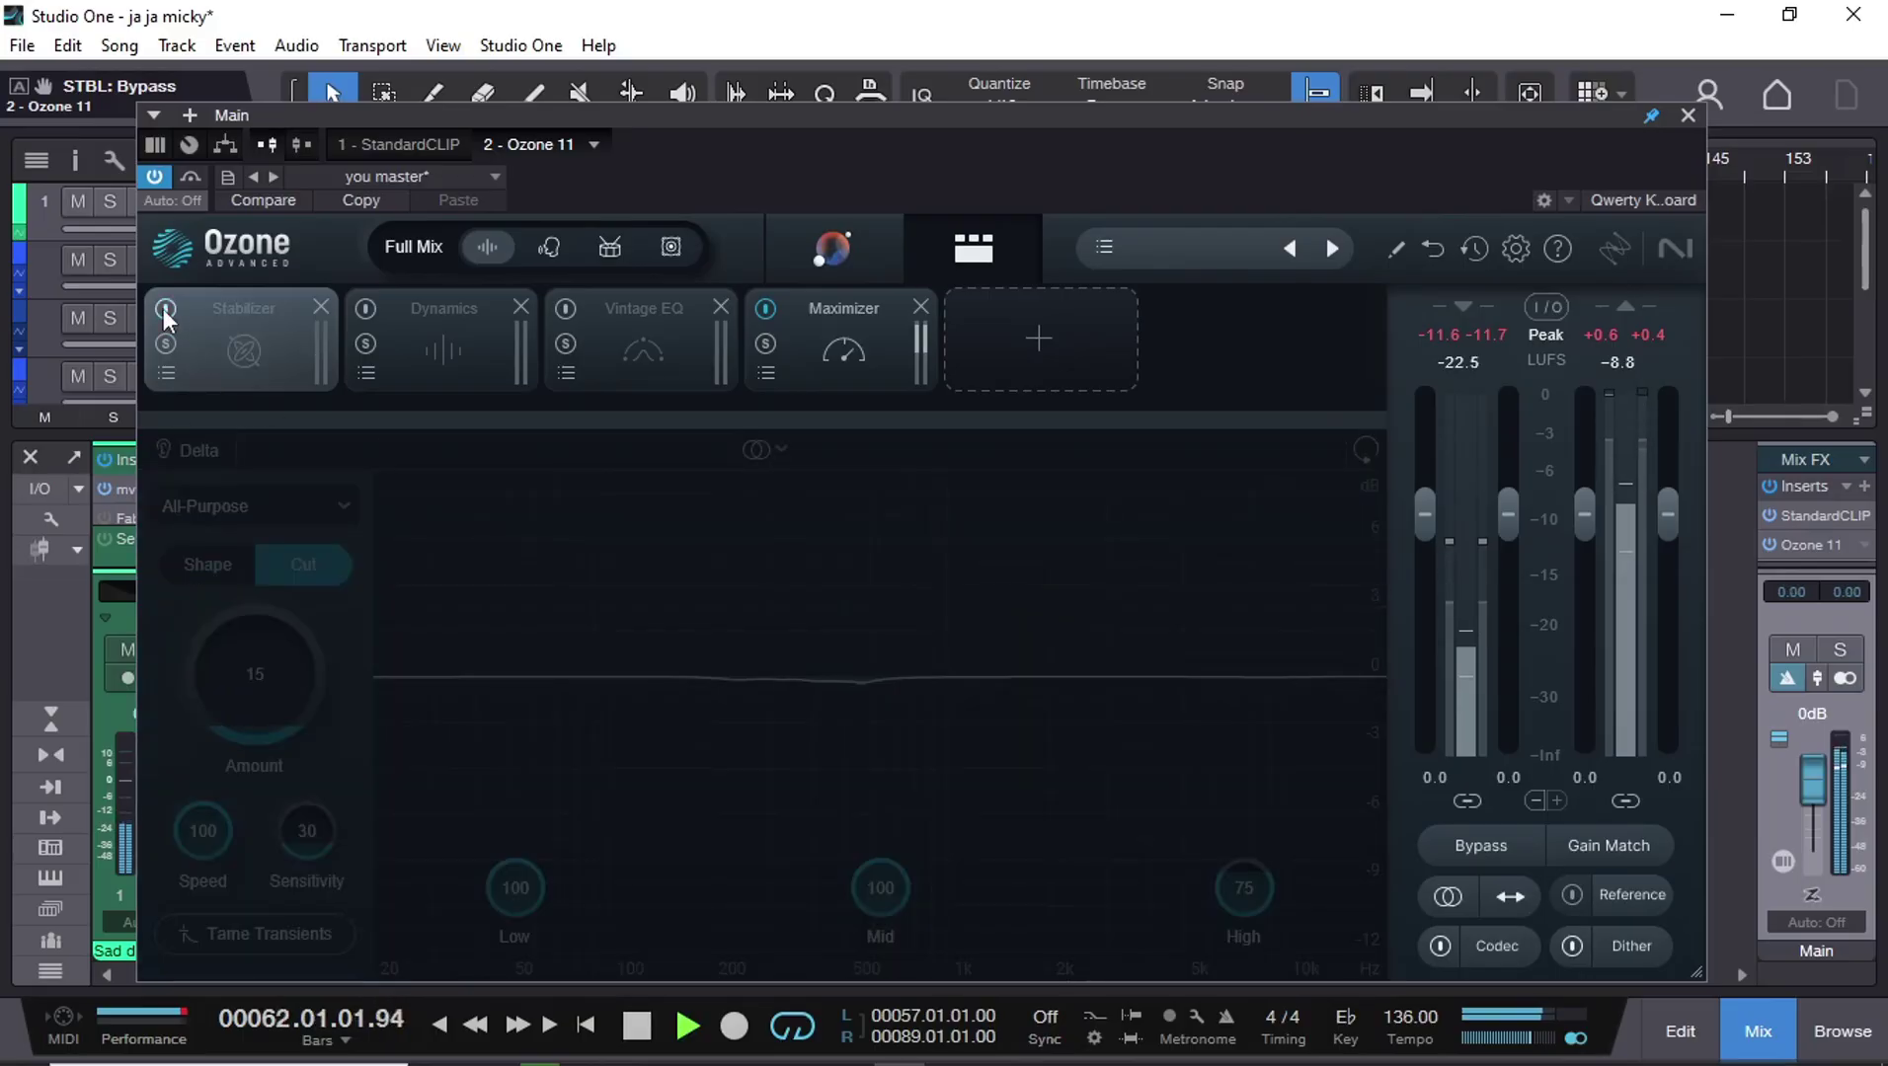
pyautogui.click(165, 308)
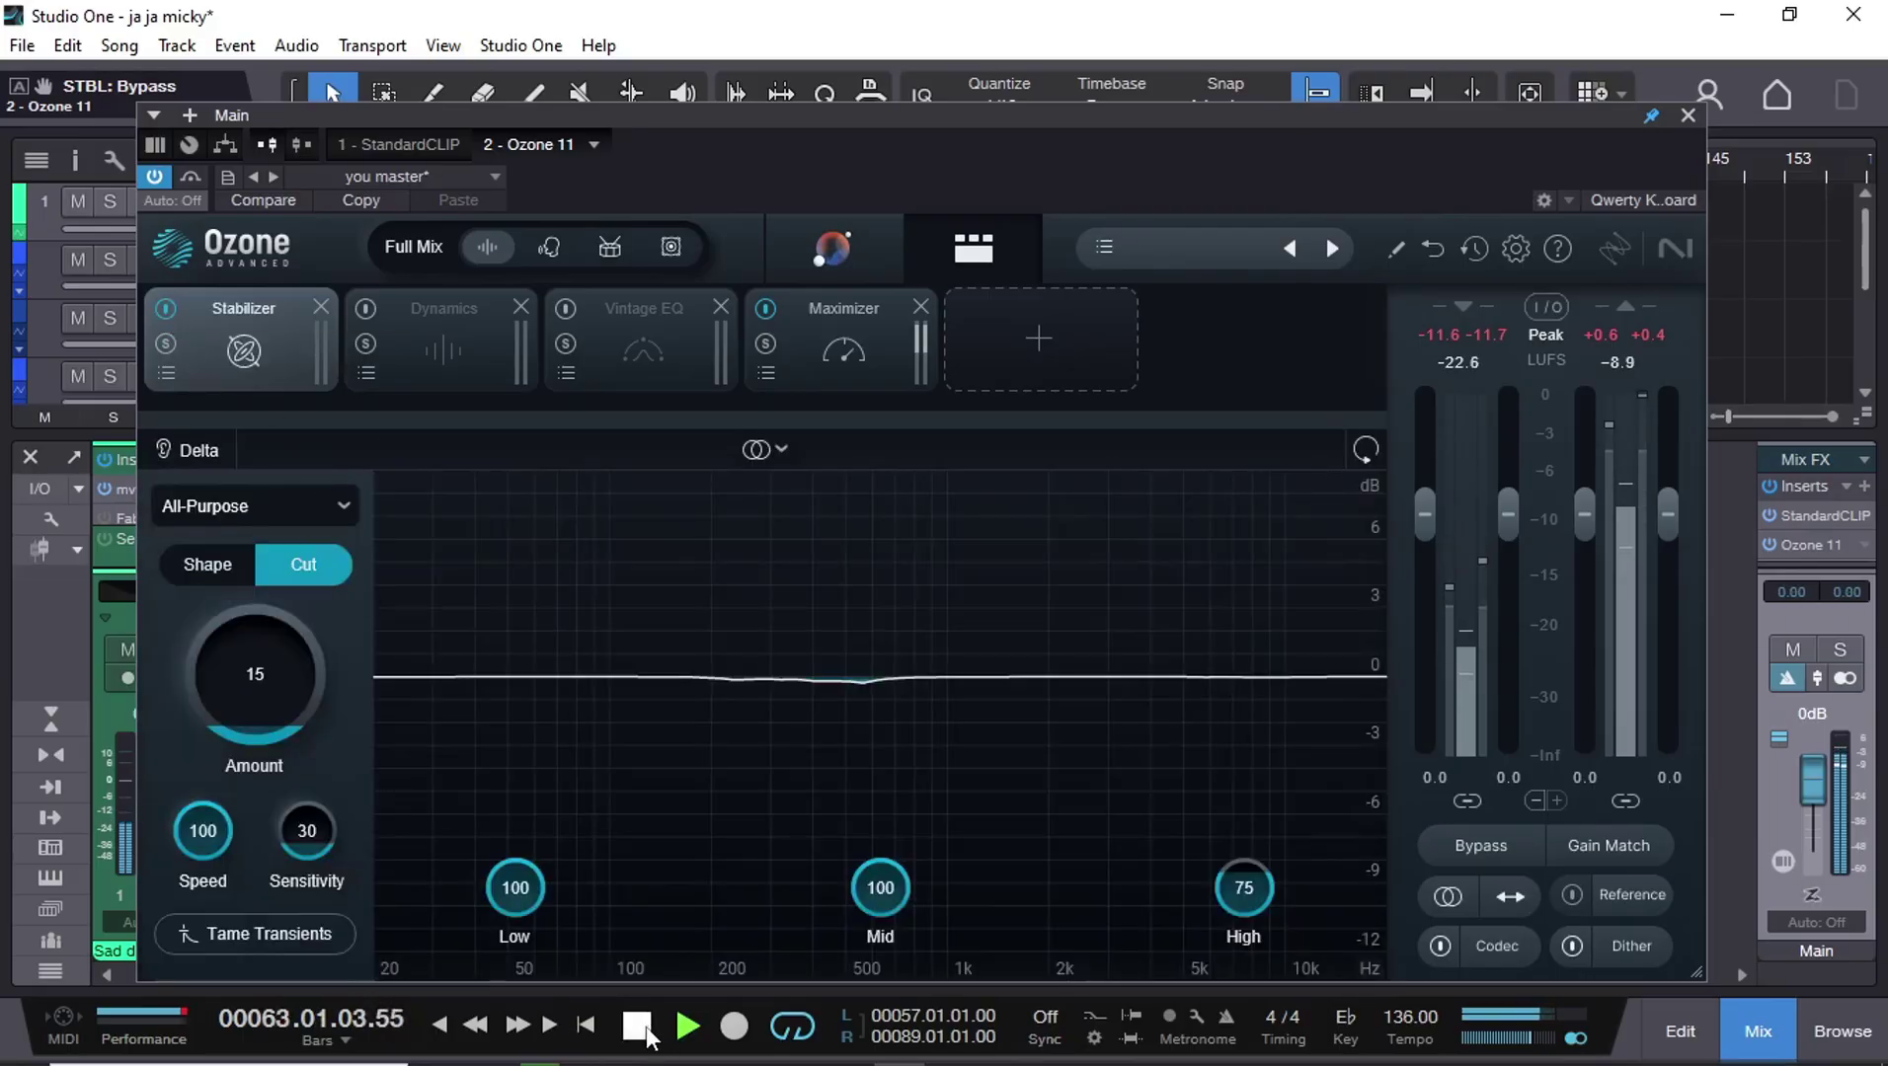
pyautogui.click(642, 1029)
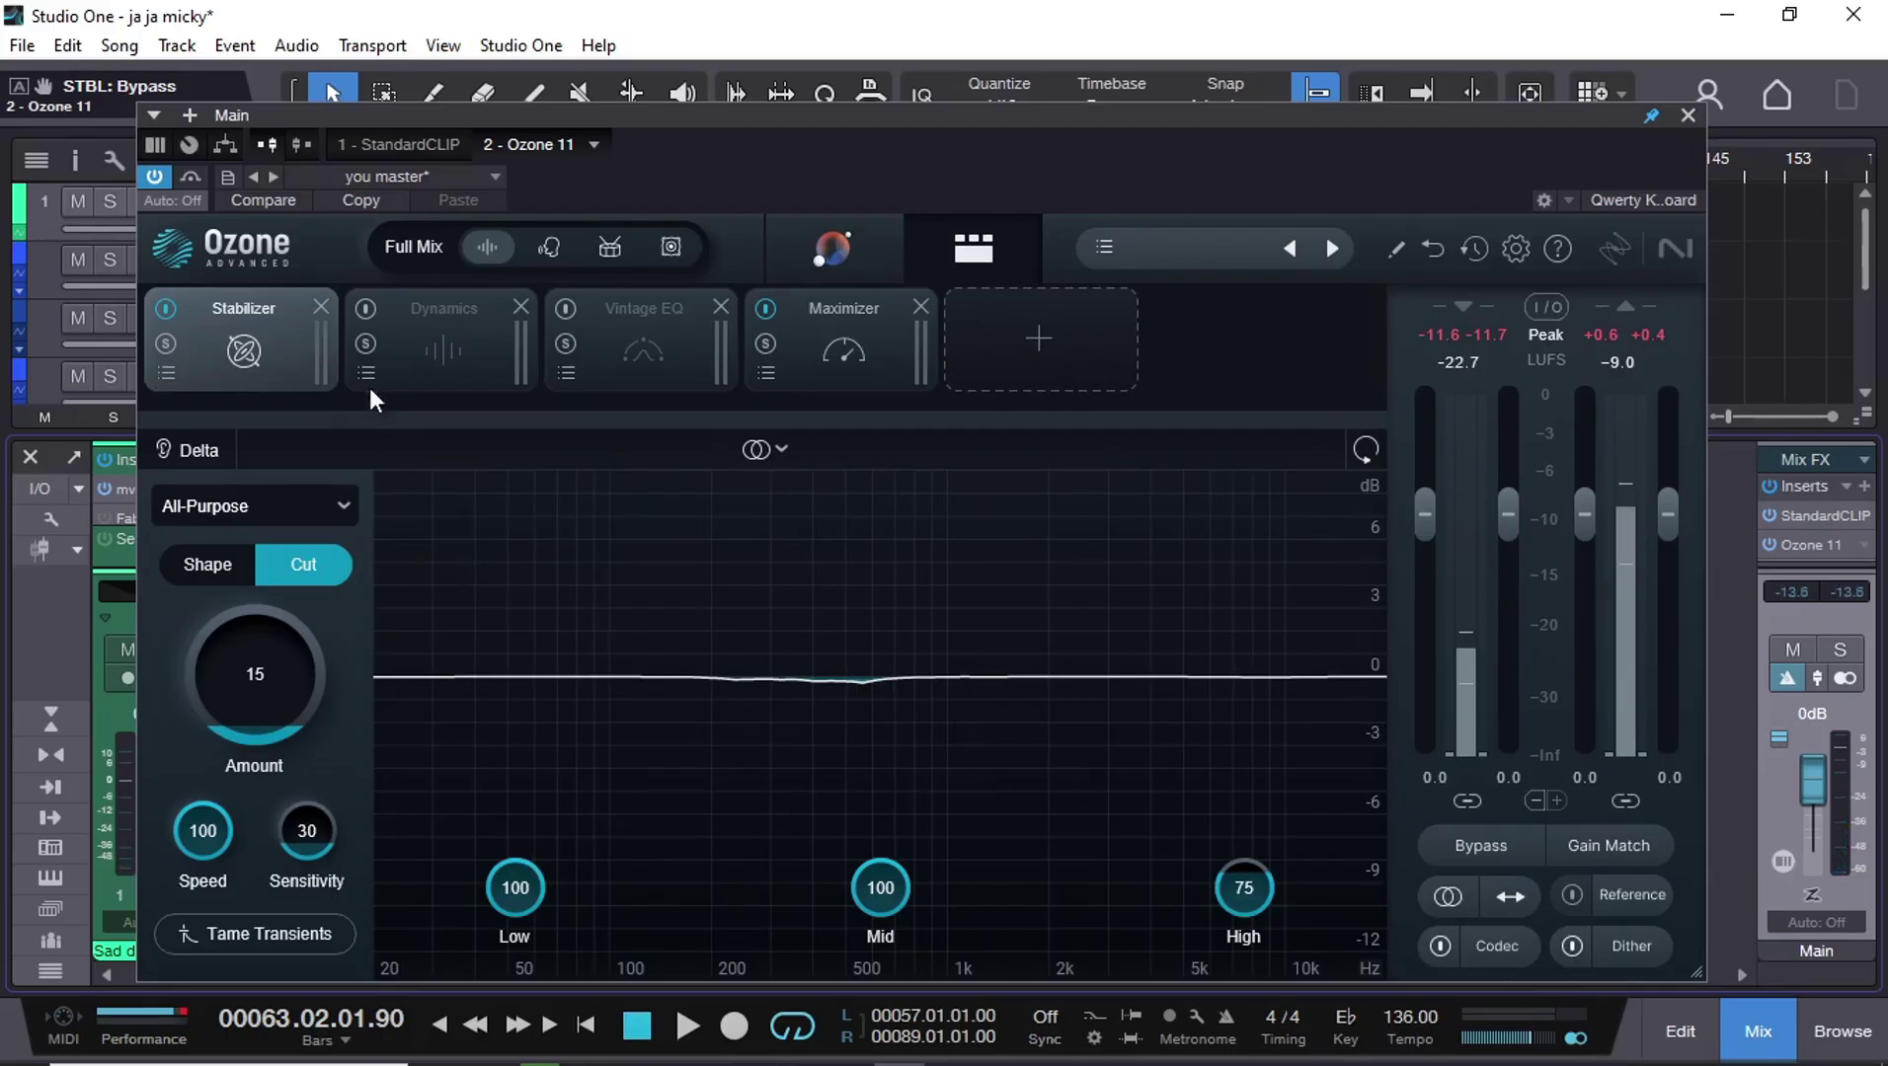
# Step: Enable the Dynamics module and examine the threshold and compressor settings of its low, mid and high bands
pyautogui.click(363, 308)
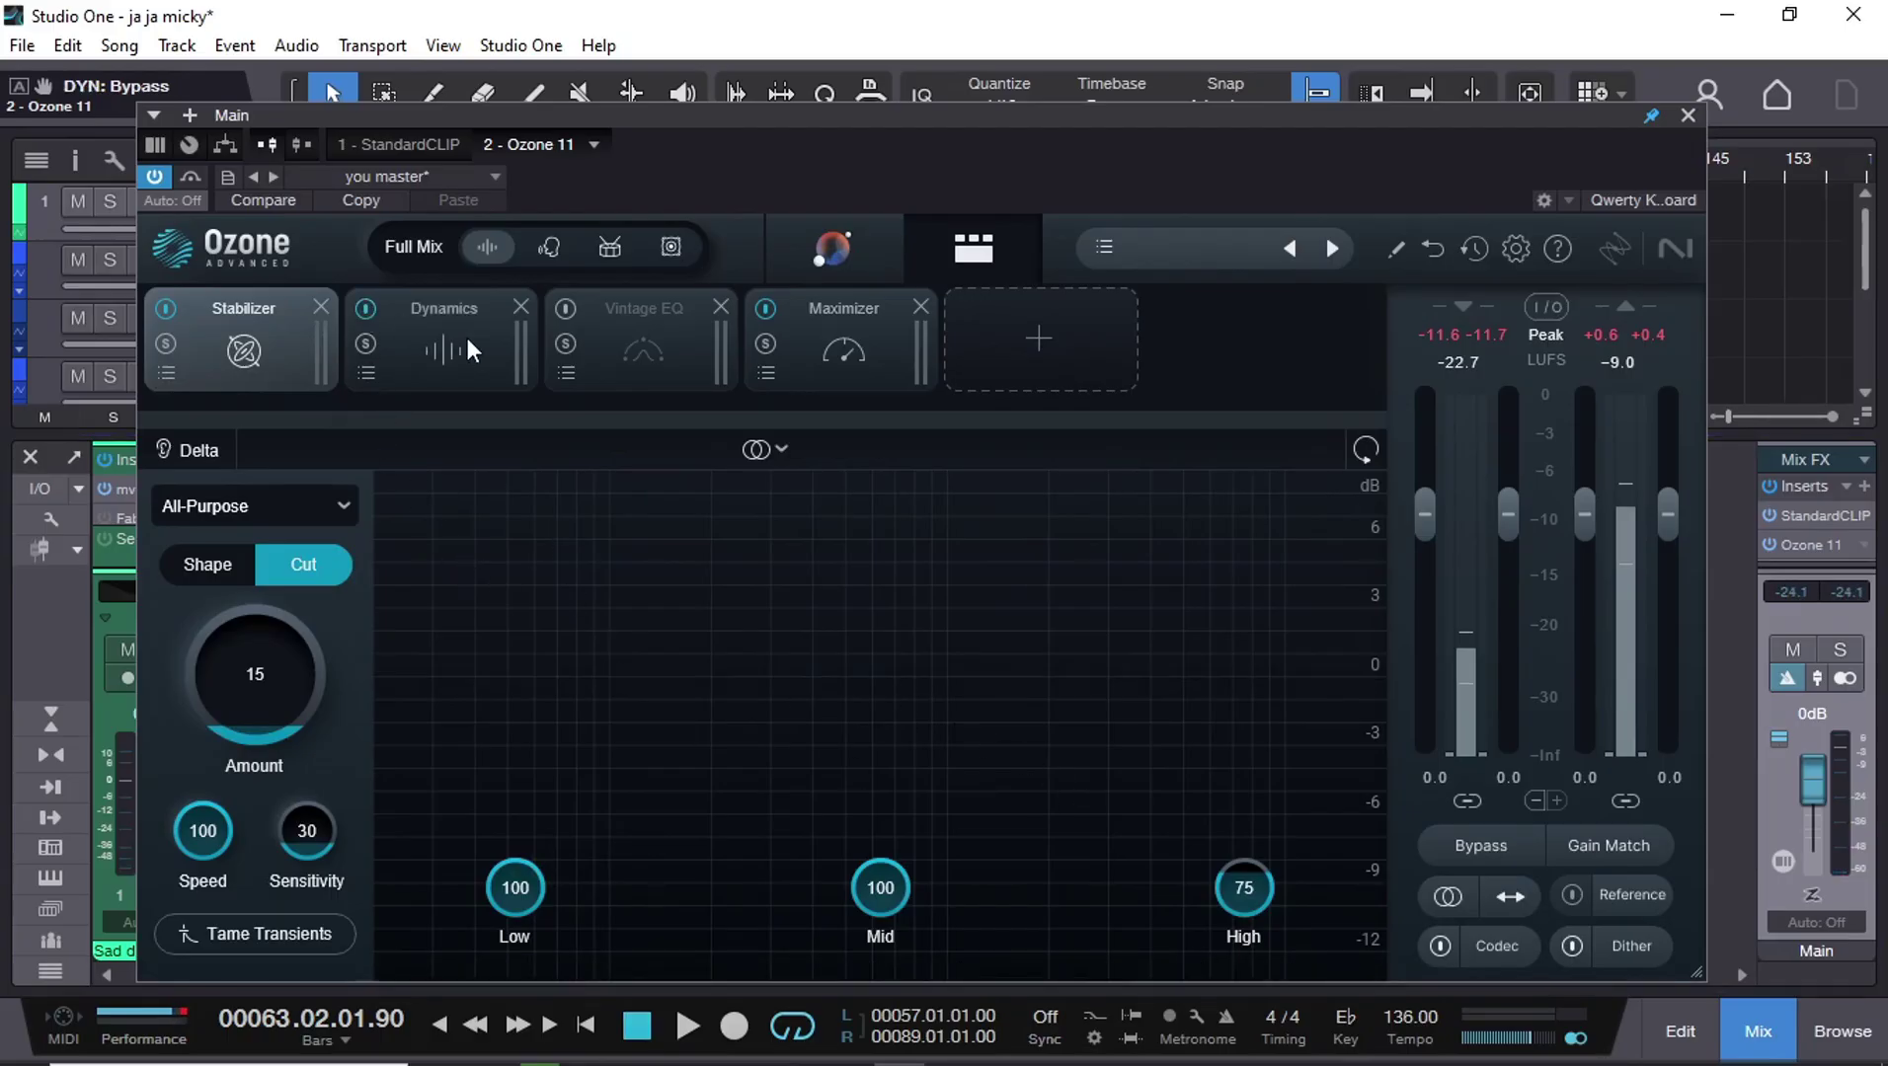
pyautogui.click(468, 338)
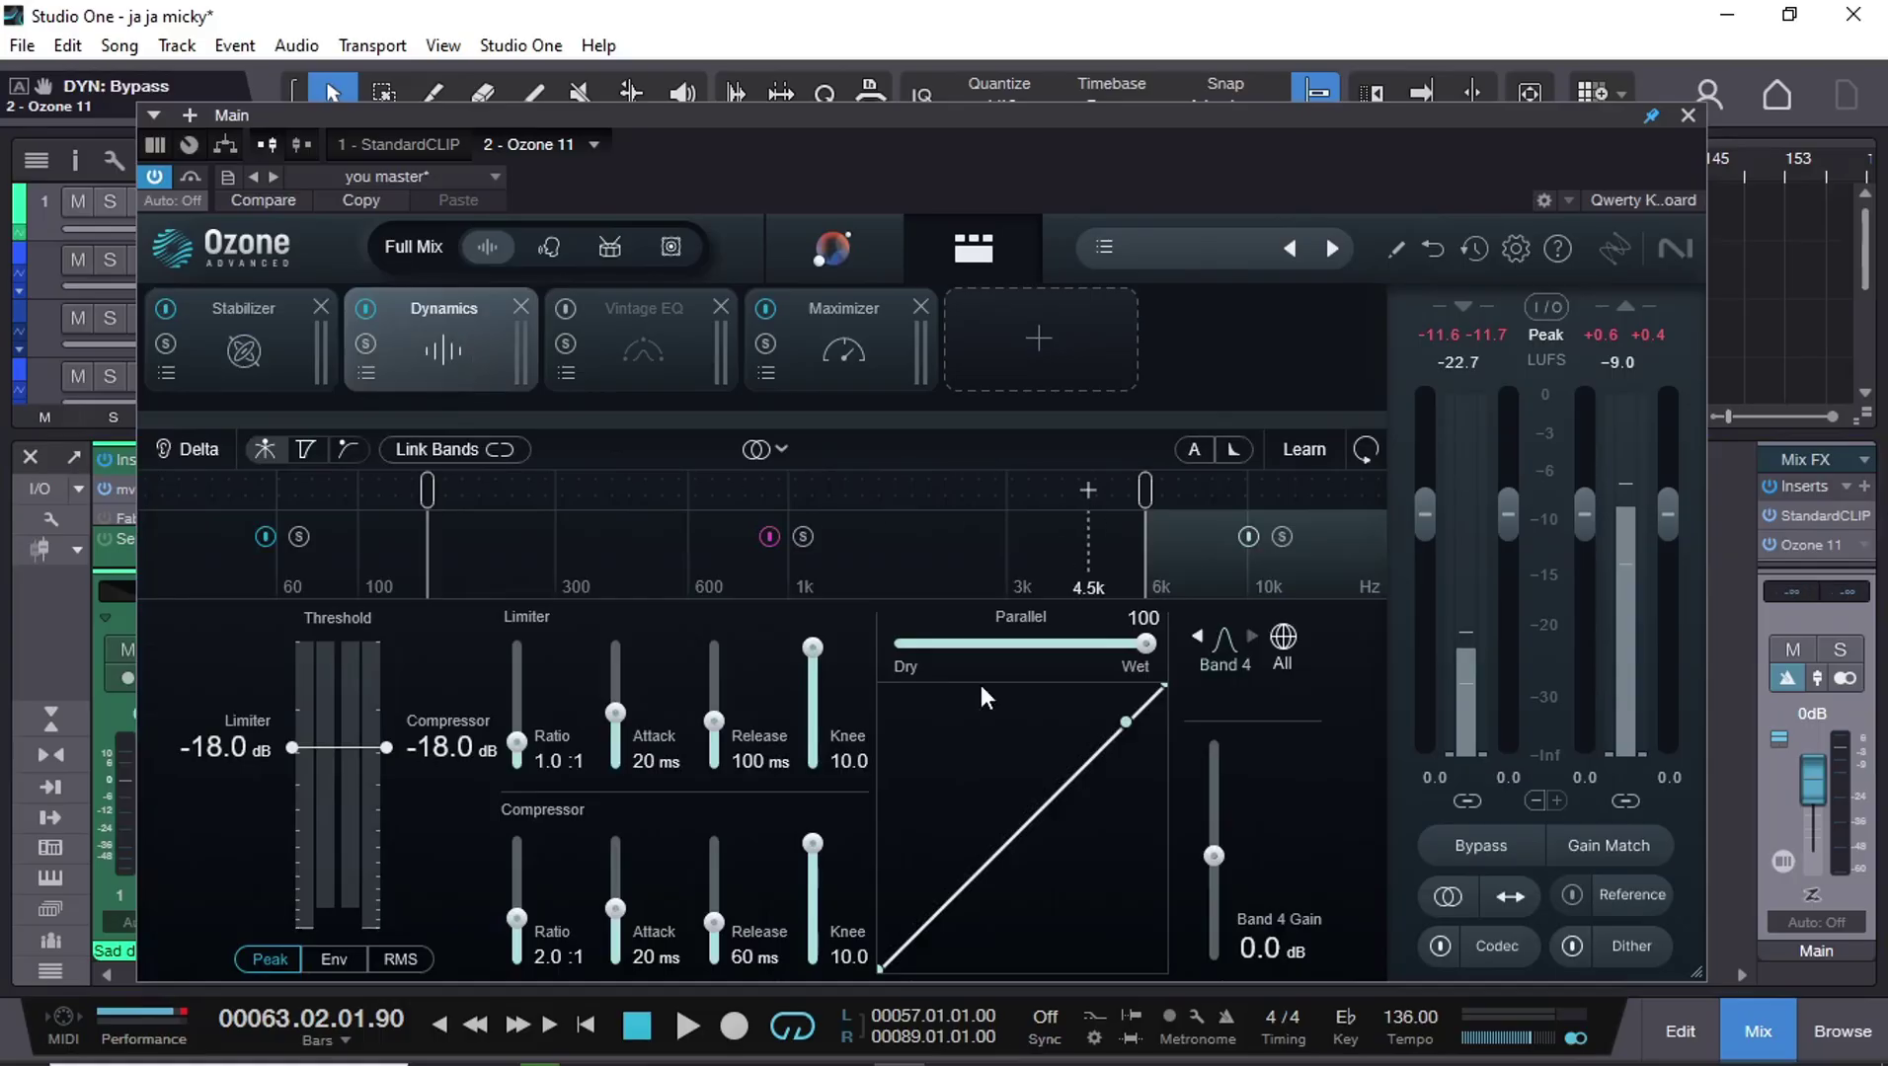
pyautogui.click(1066, 543)
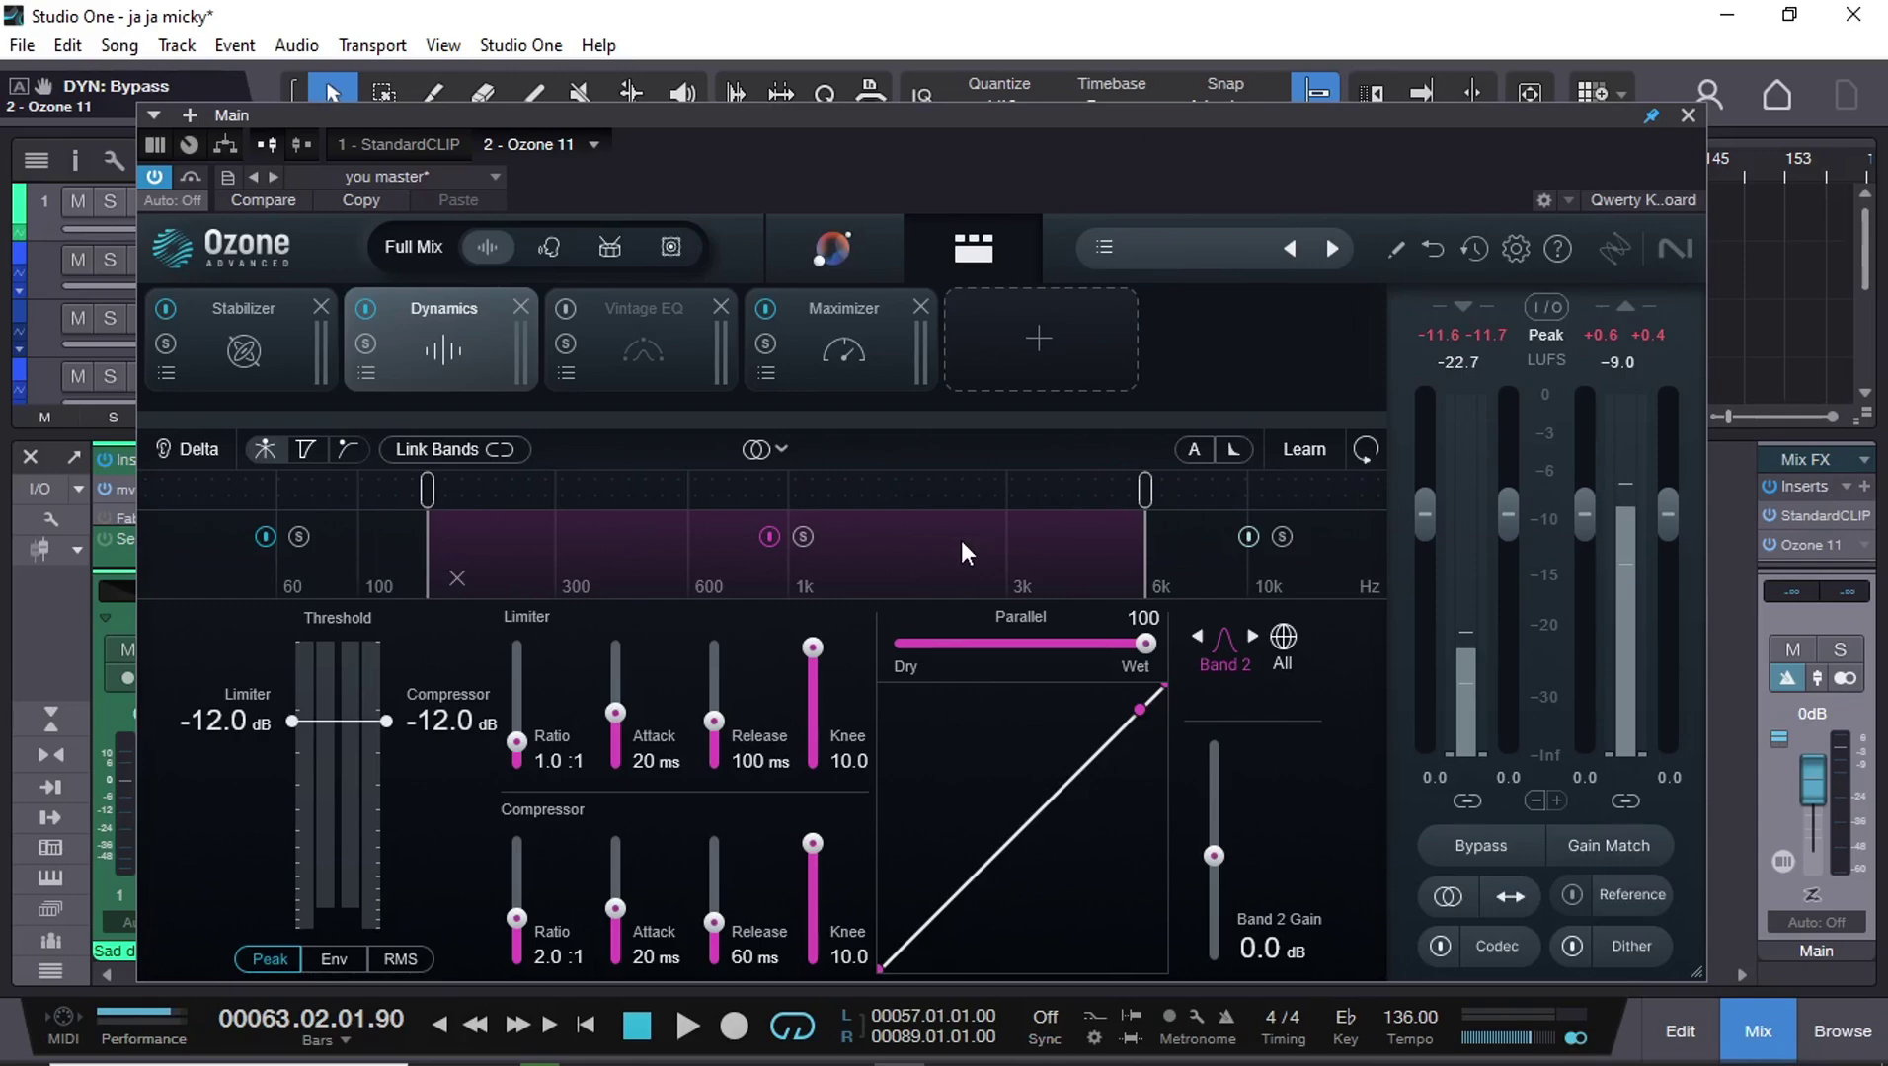
pyautogui.click(1367, 561)
pyautogui.click(392, 569)
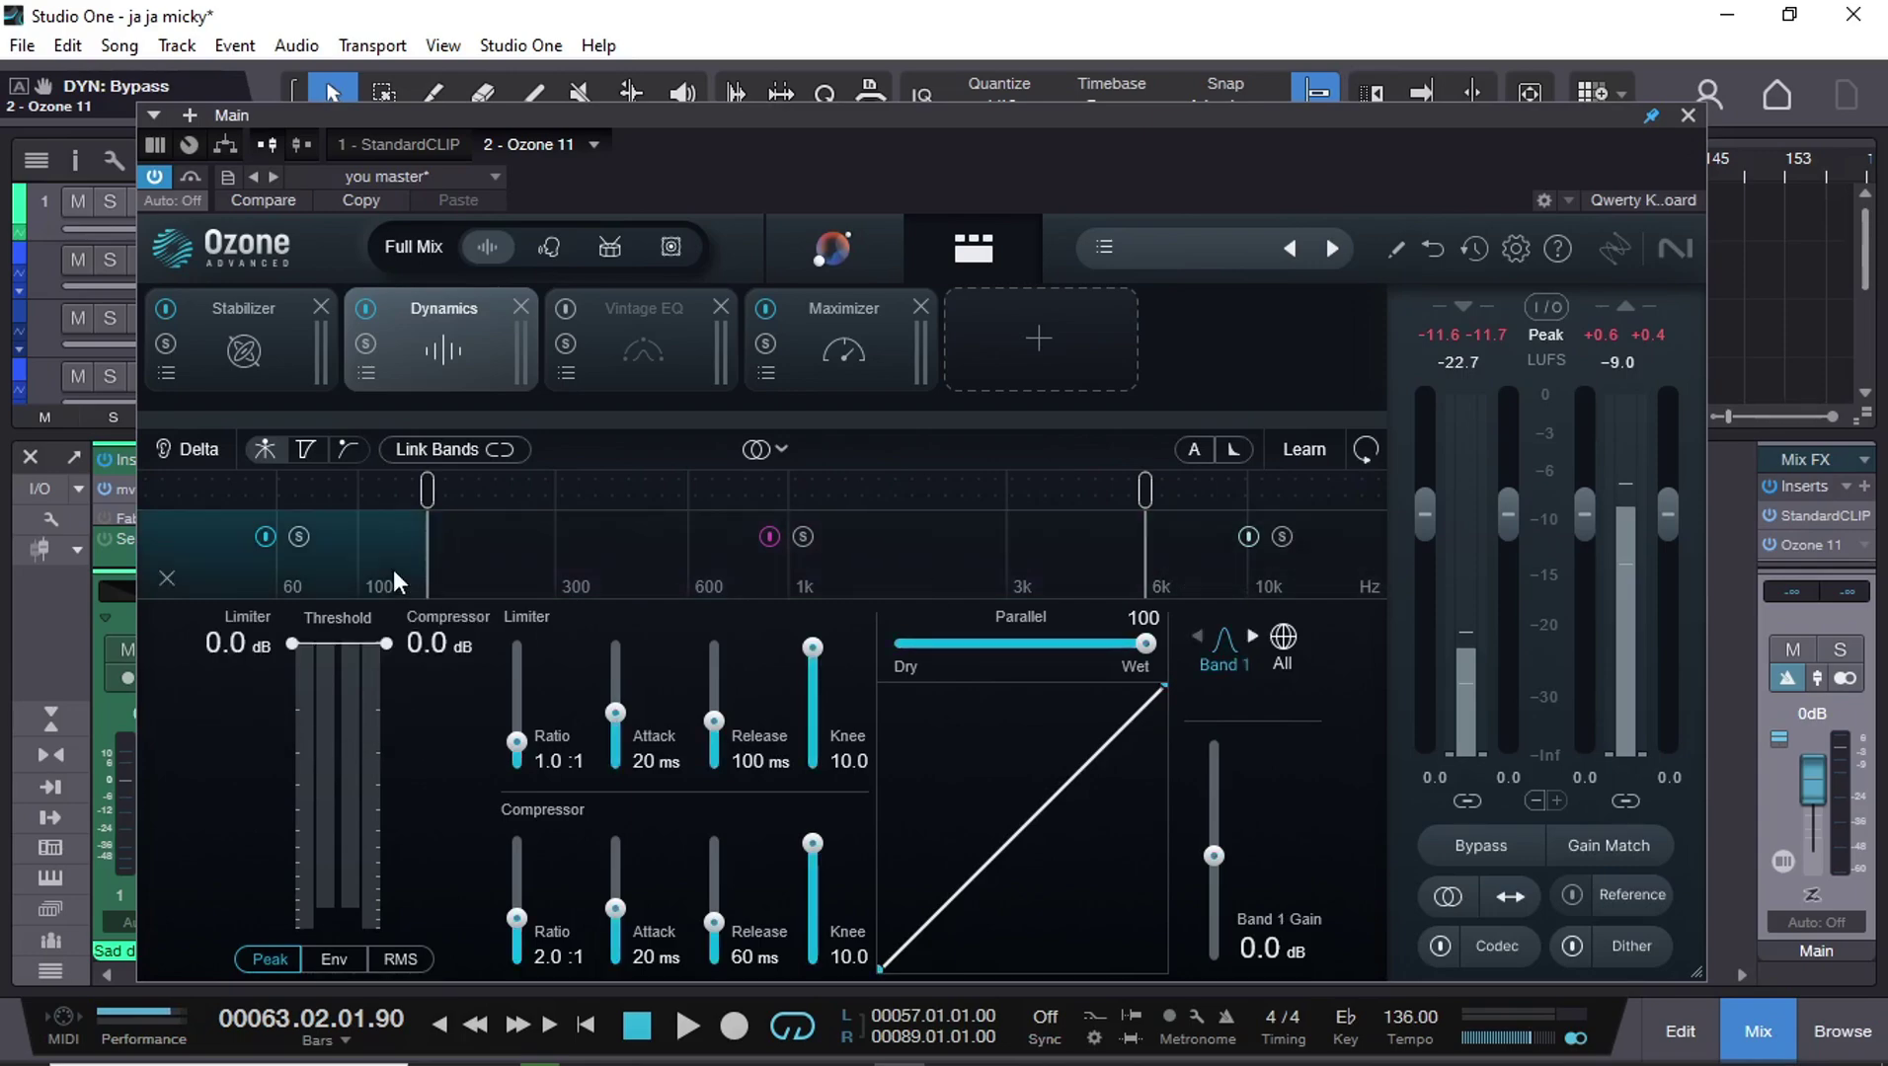
pyautogui.click(646, 577)
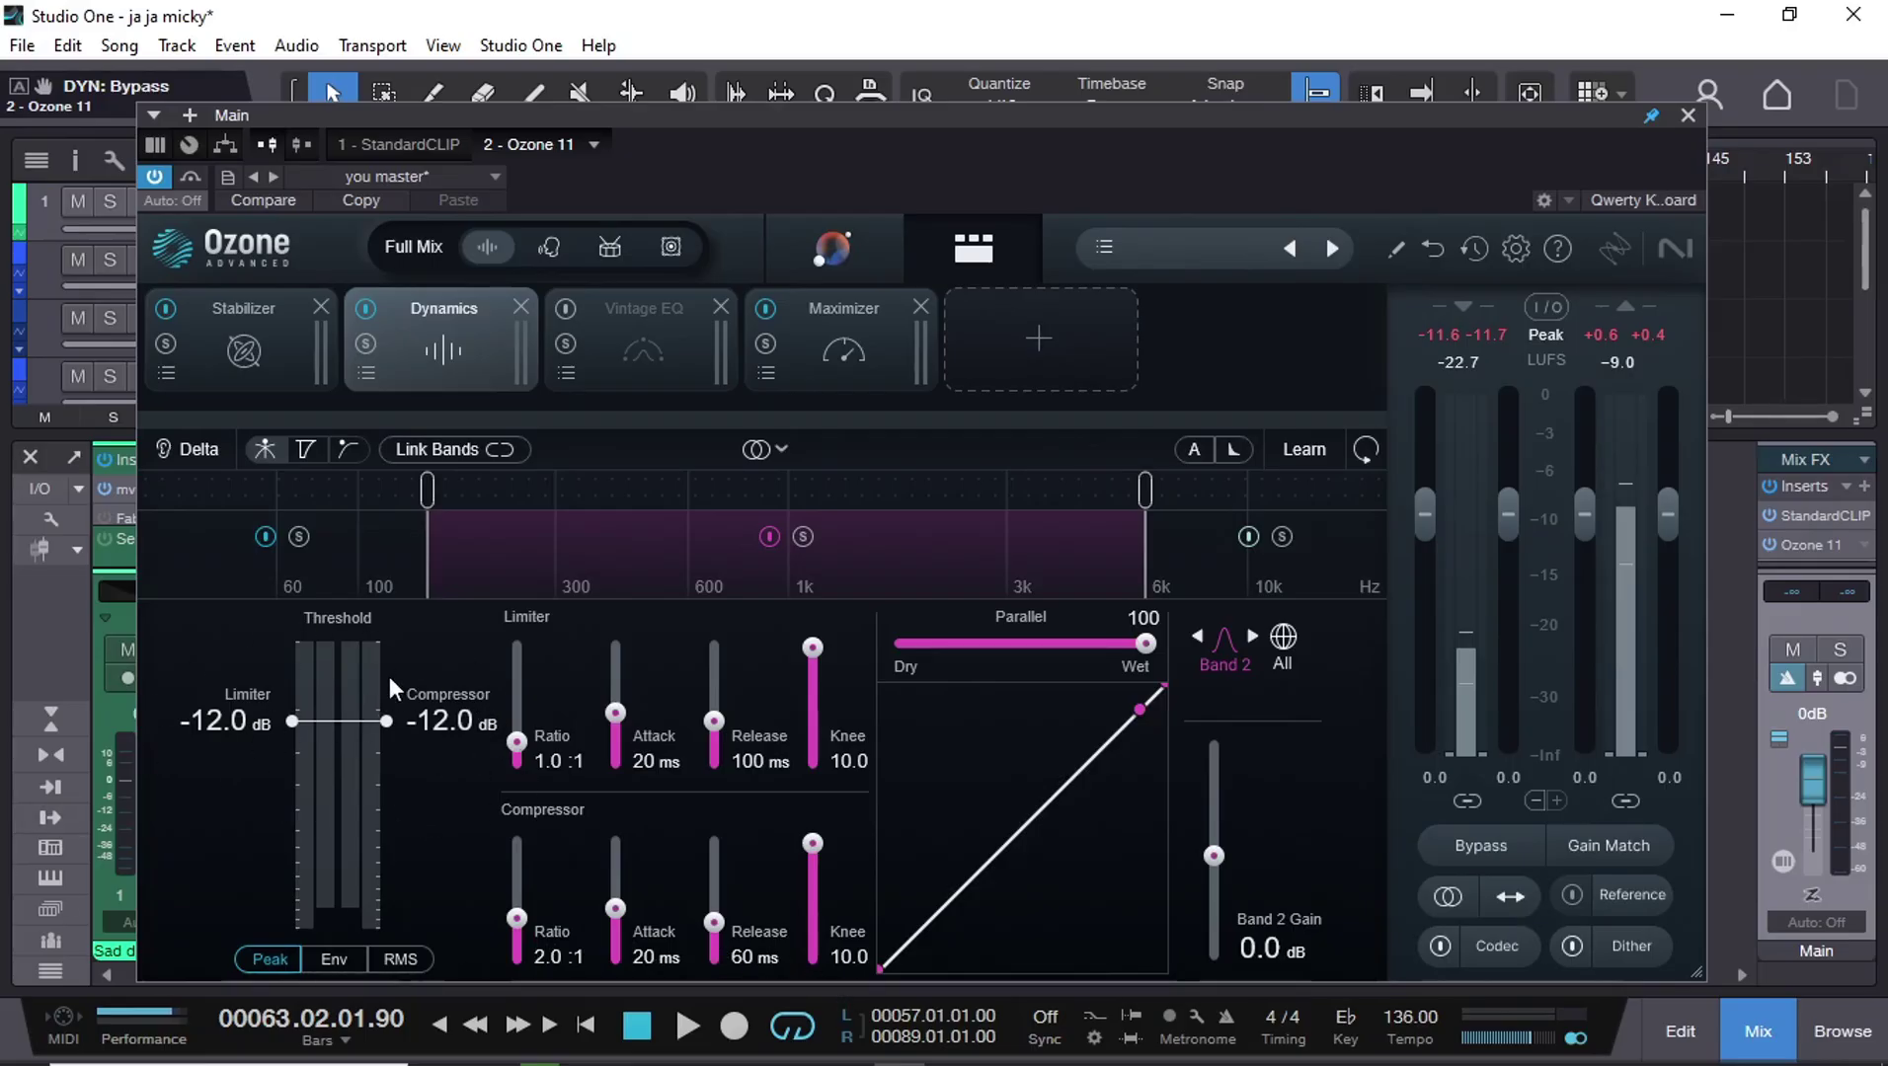
pyautogui.click(1284, 588)
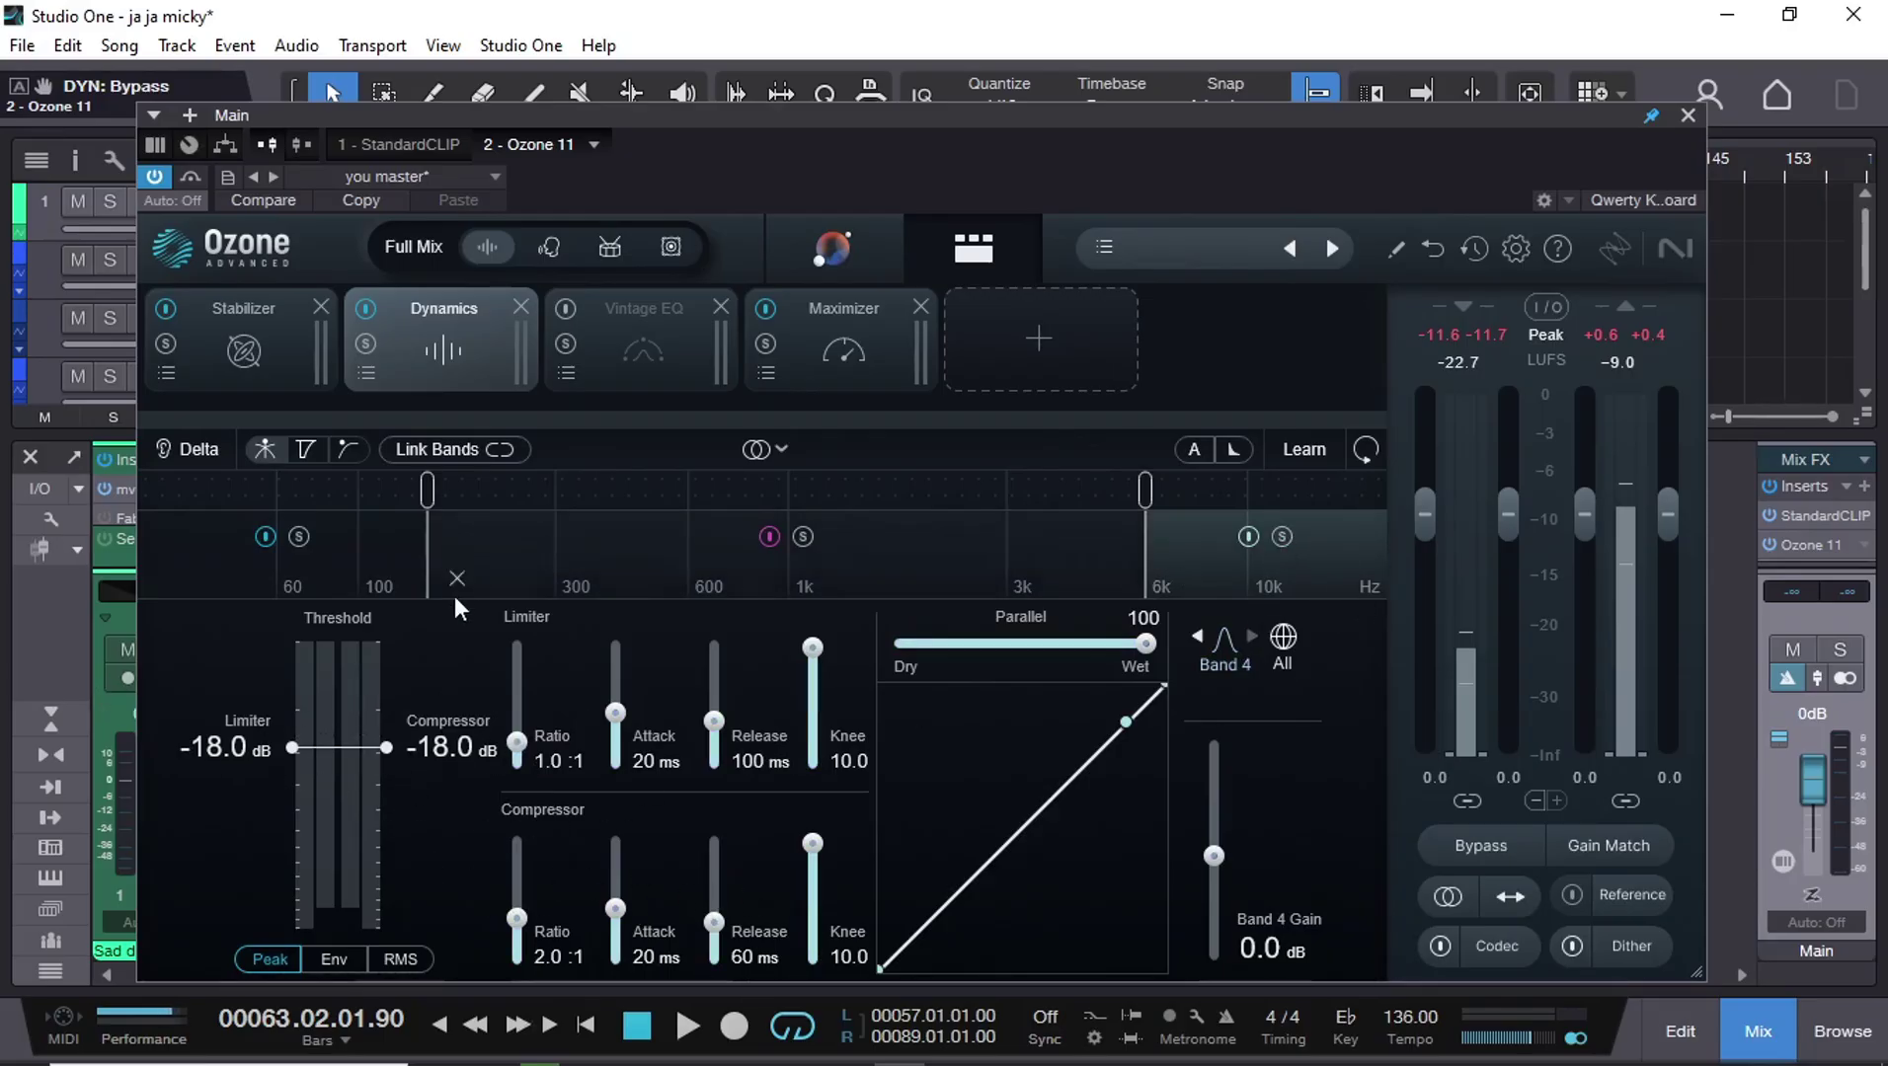
pyautogui.click(920, 523)
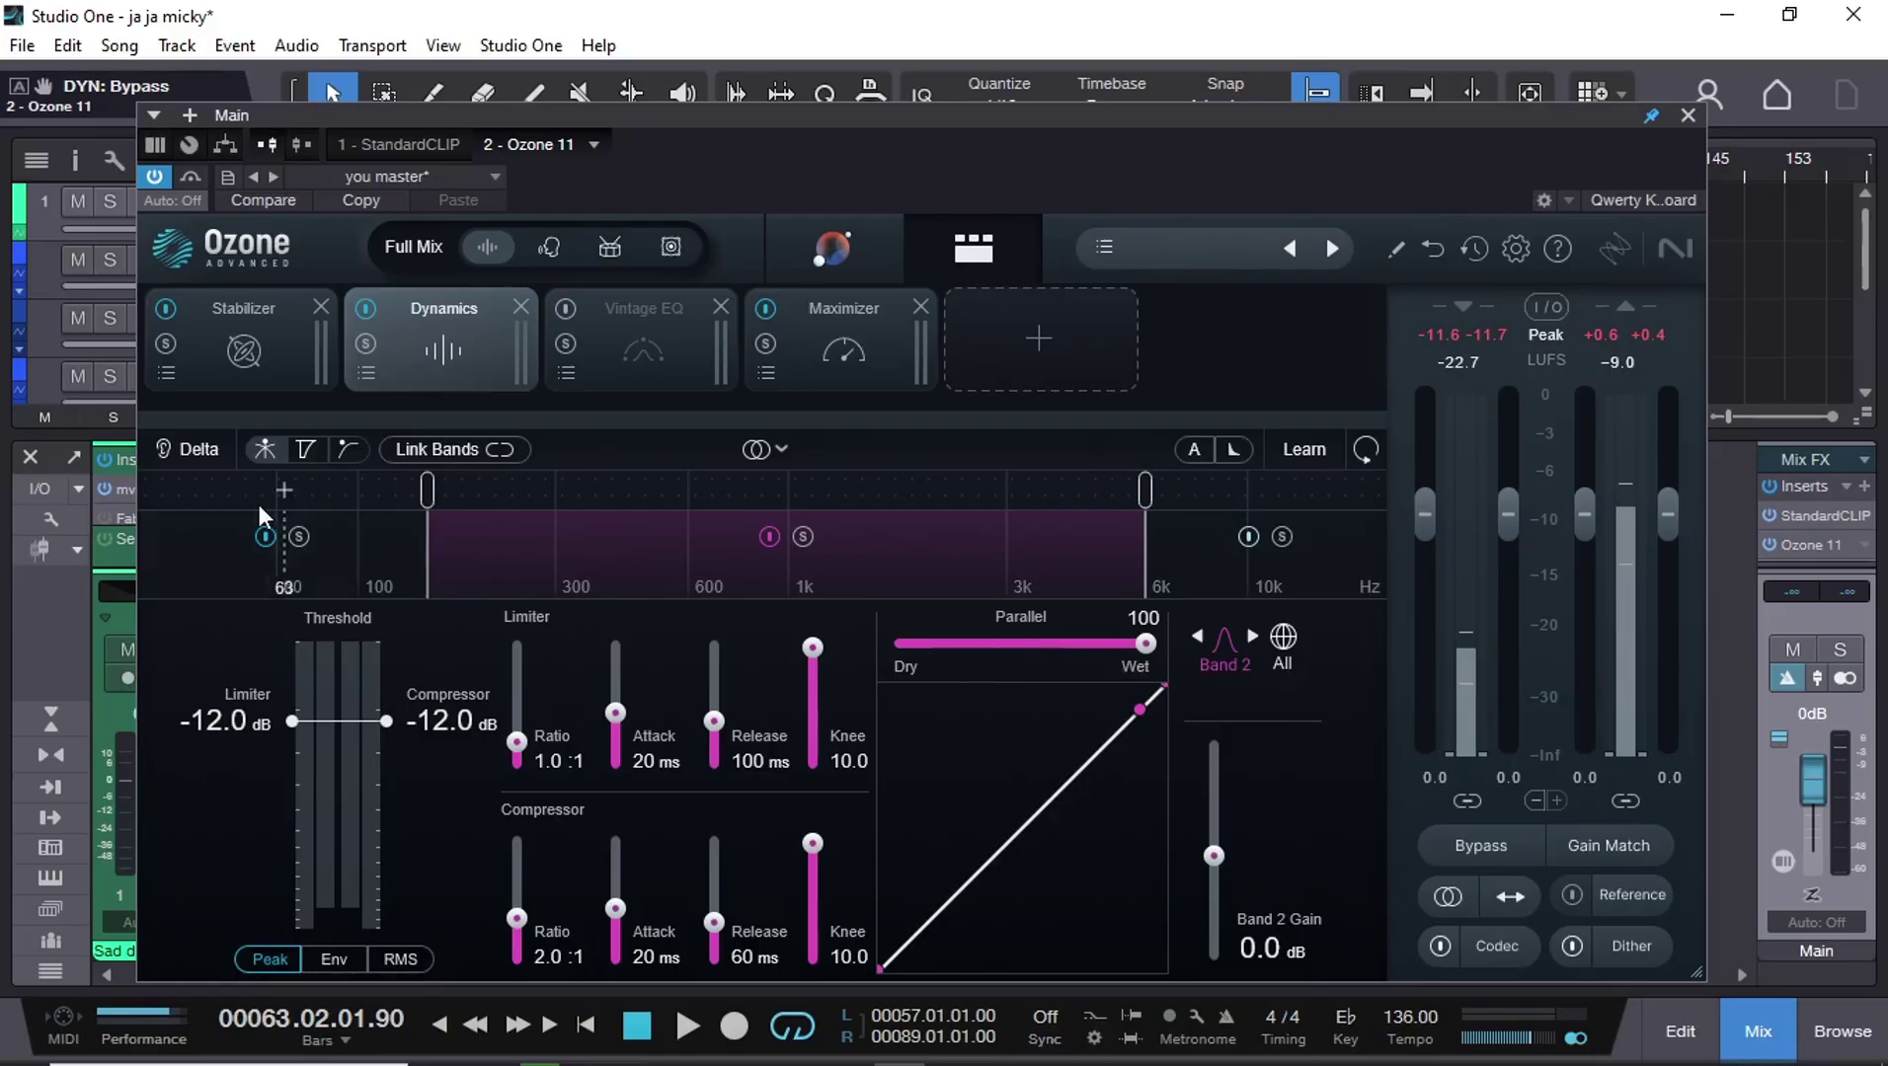
# Step: Show the low band's Dynamics settings, and play the song to compare the master with the Dynamics module switched off and on
pyautogui.click(358, 564)
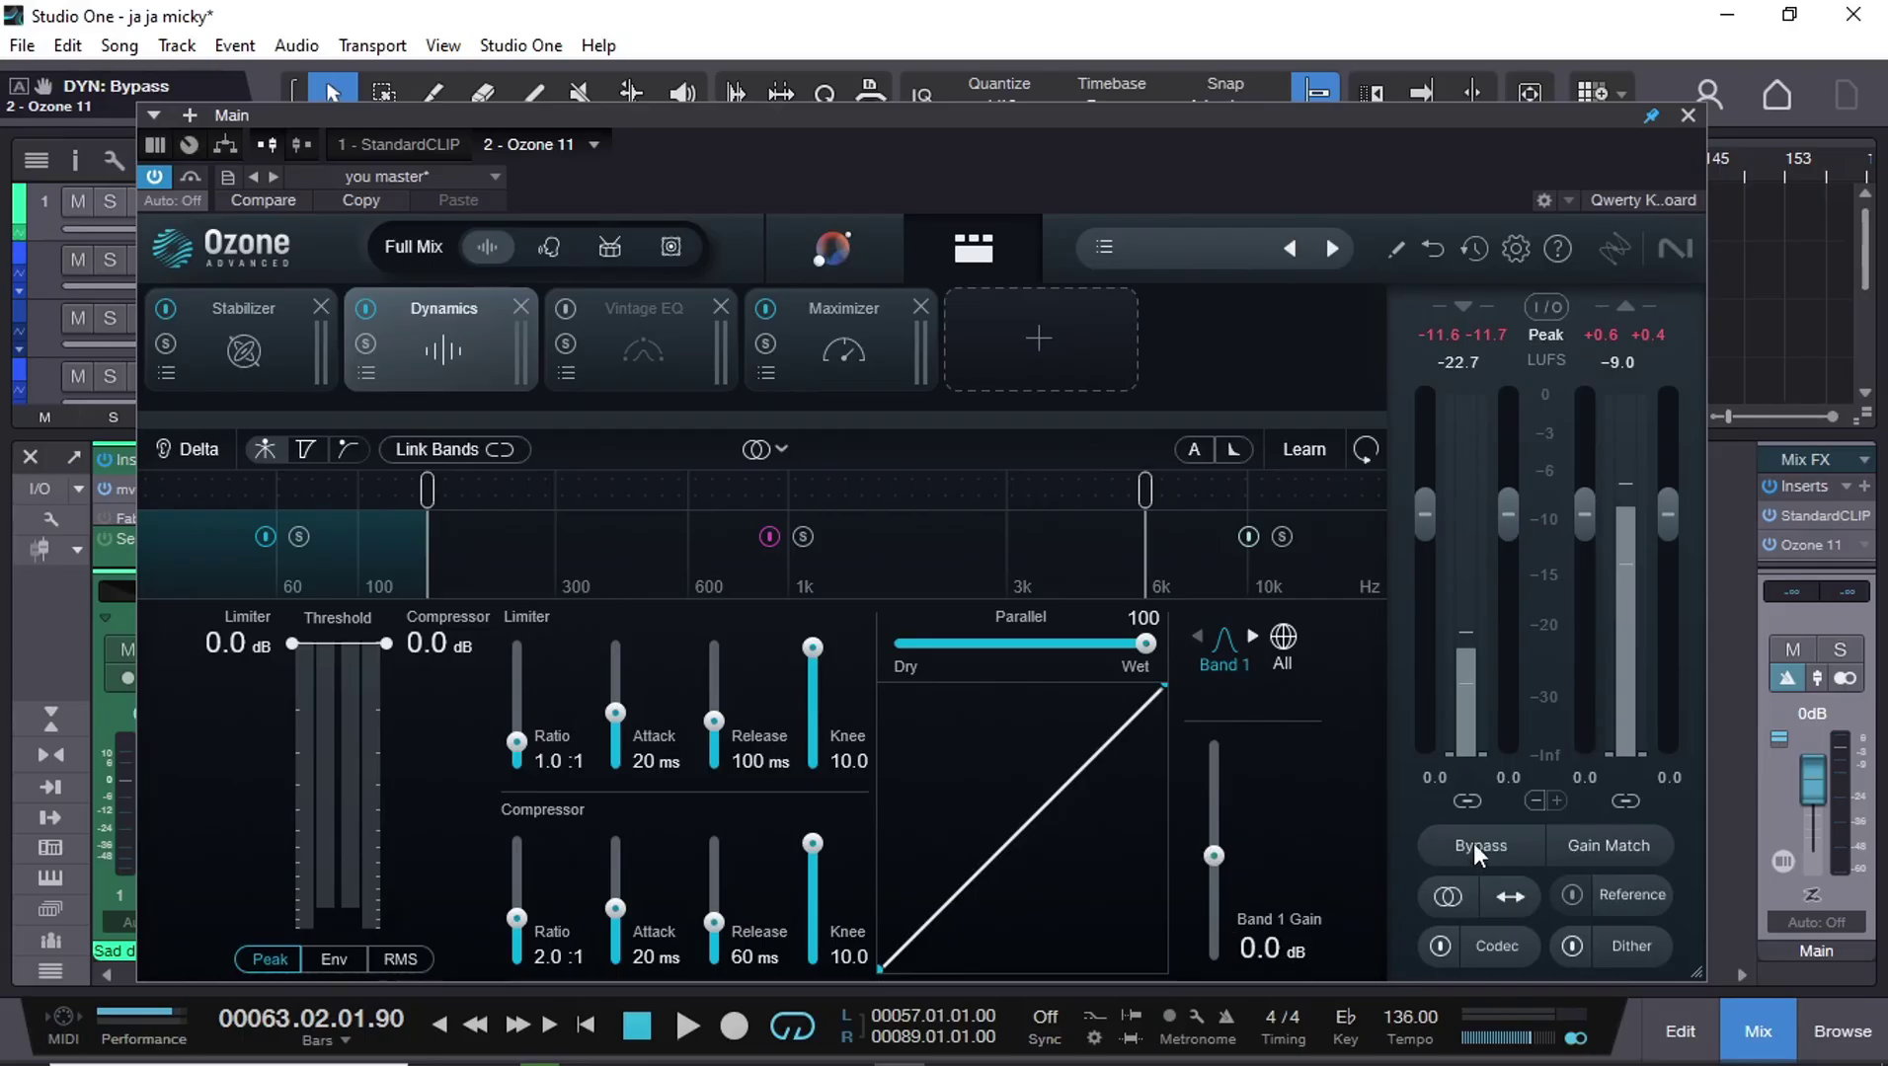
pyautogui.click(689, 1027)
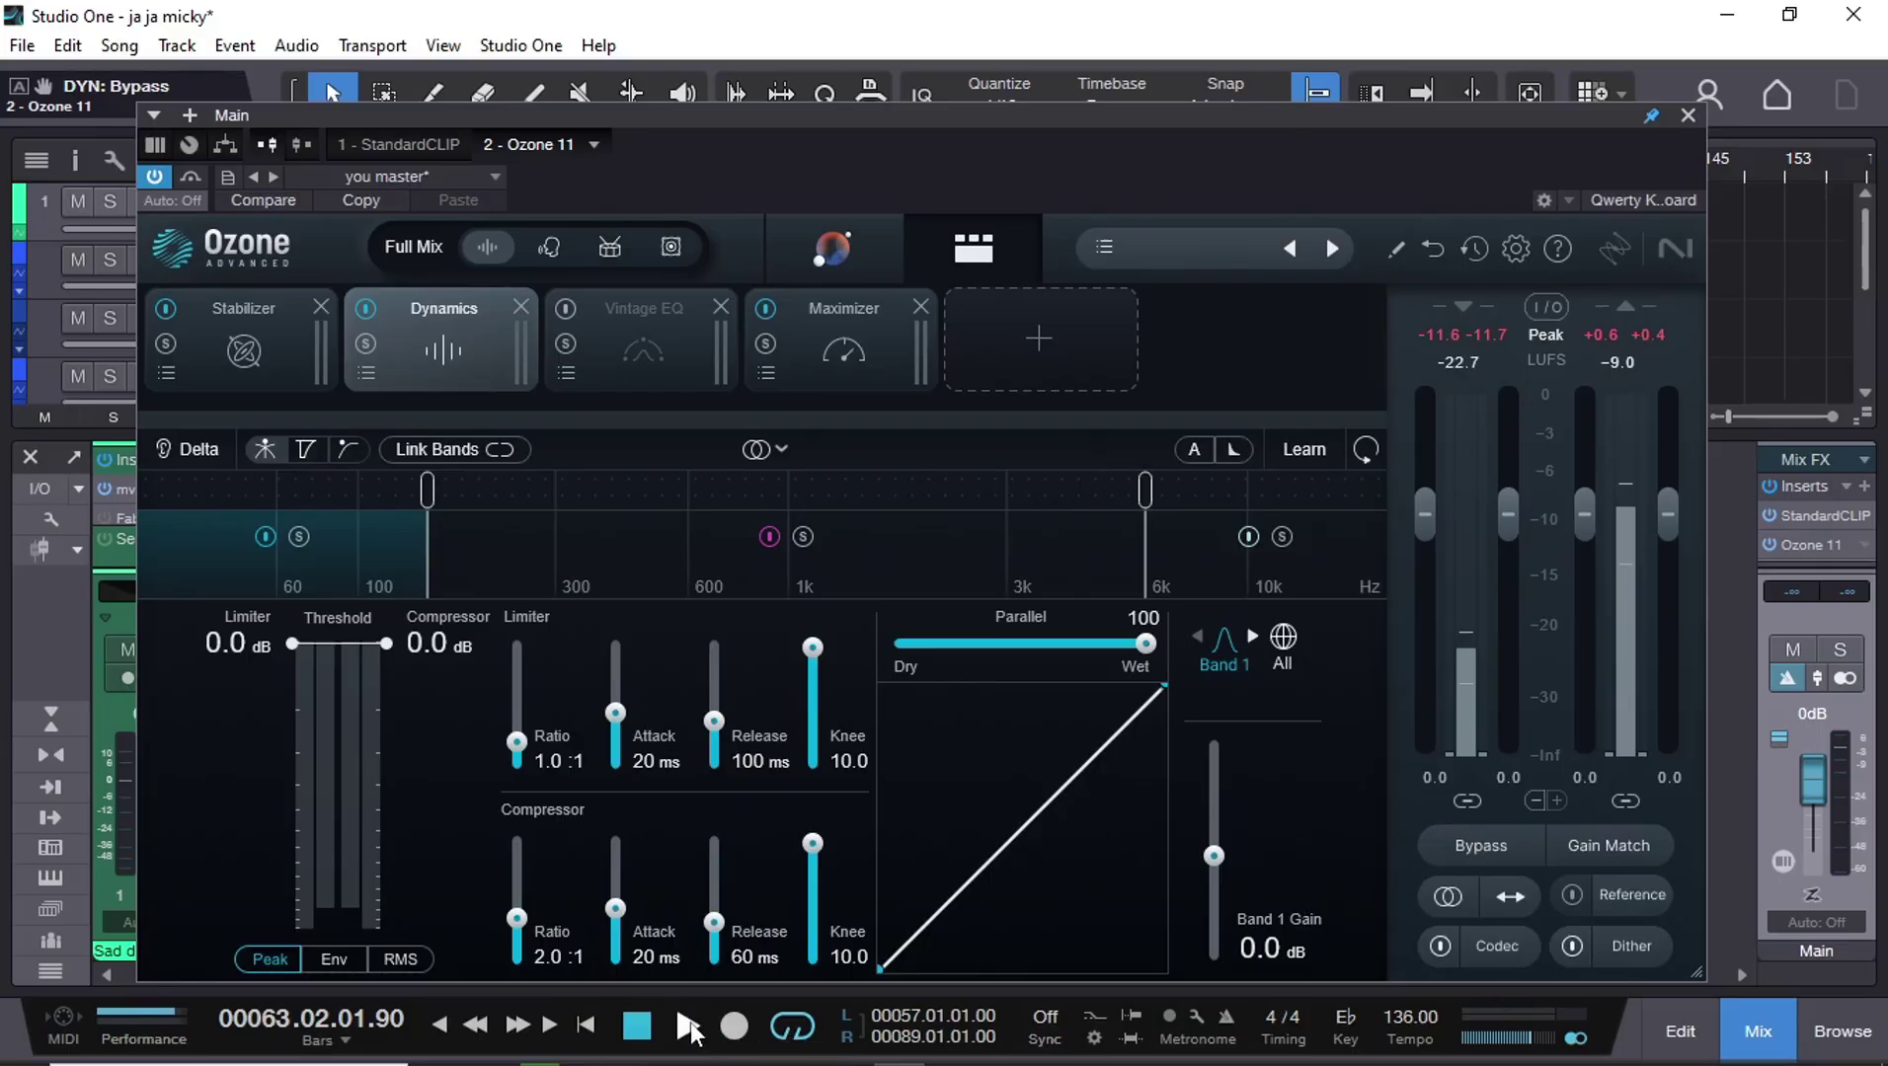
pyautogui.click(365, 308)
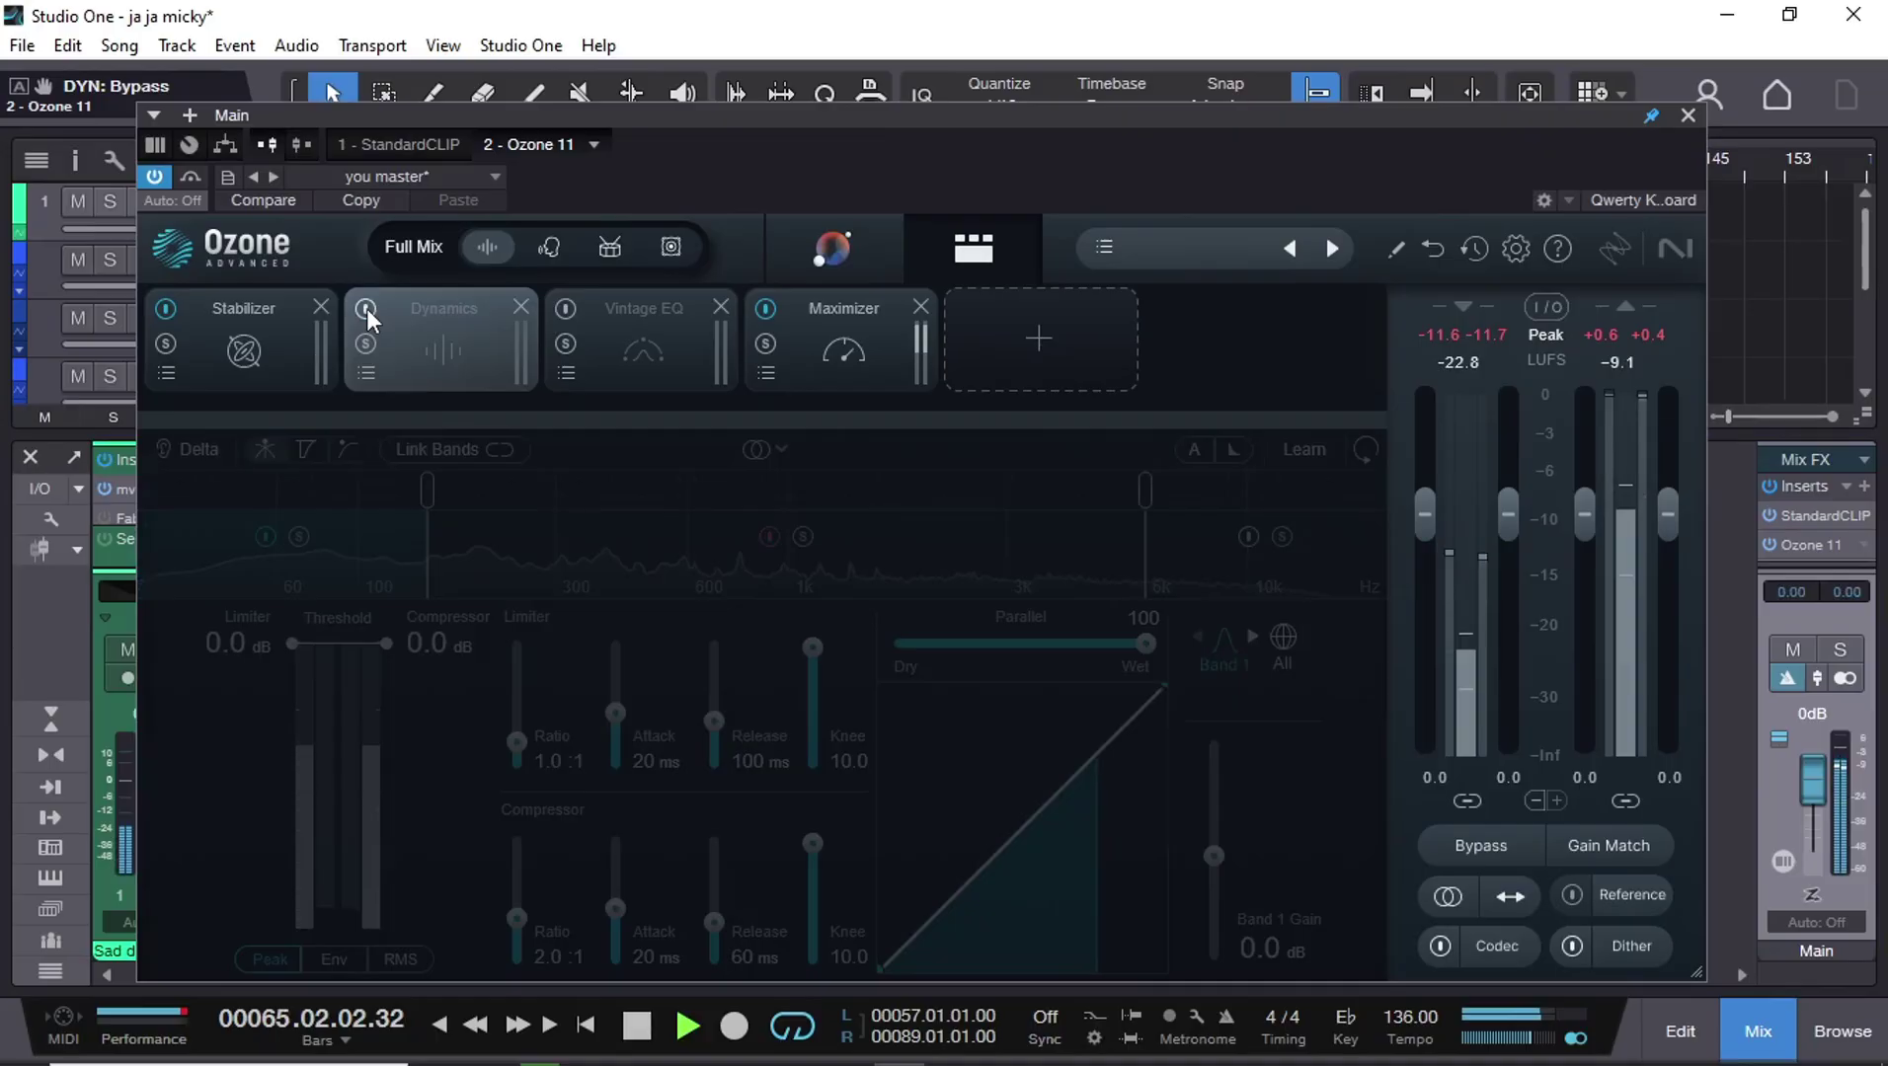
pyautogui.click(639, 1029)
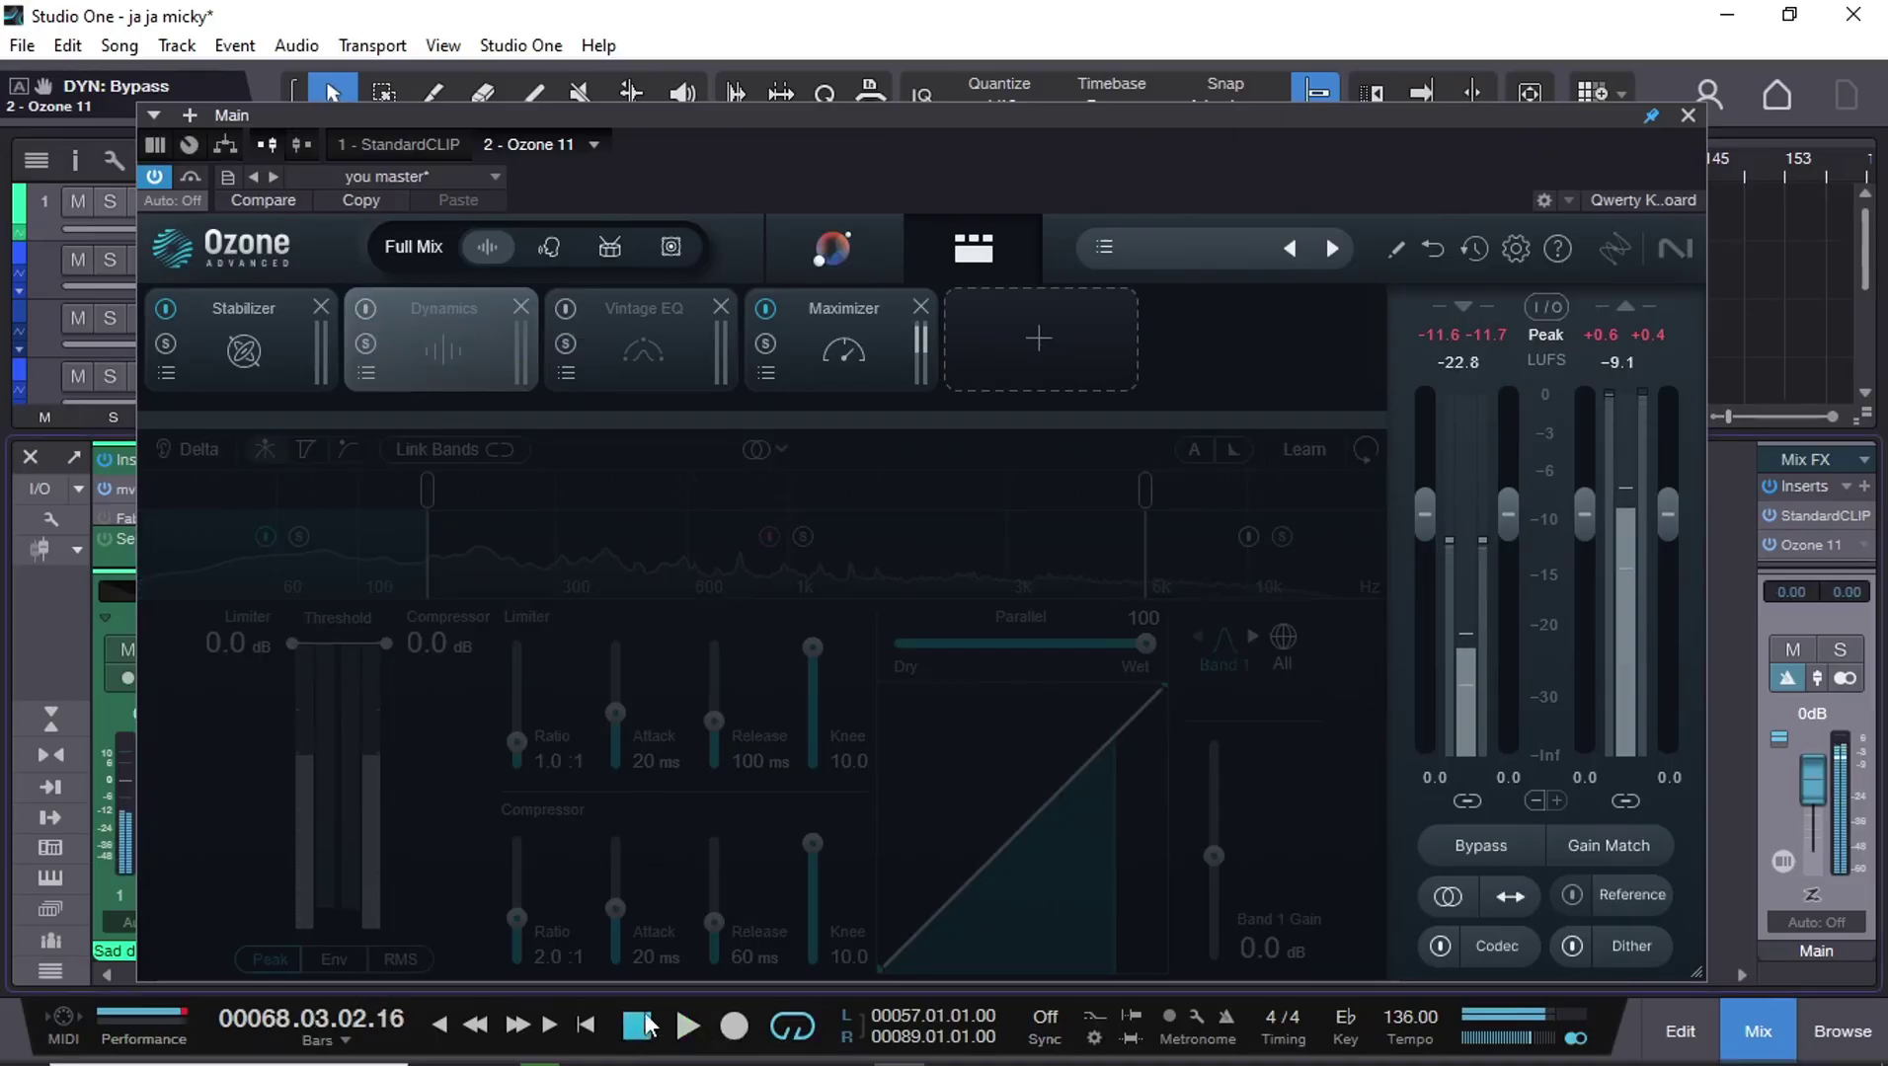
pyautogui.click(368, 308)
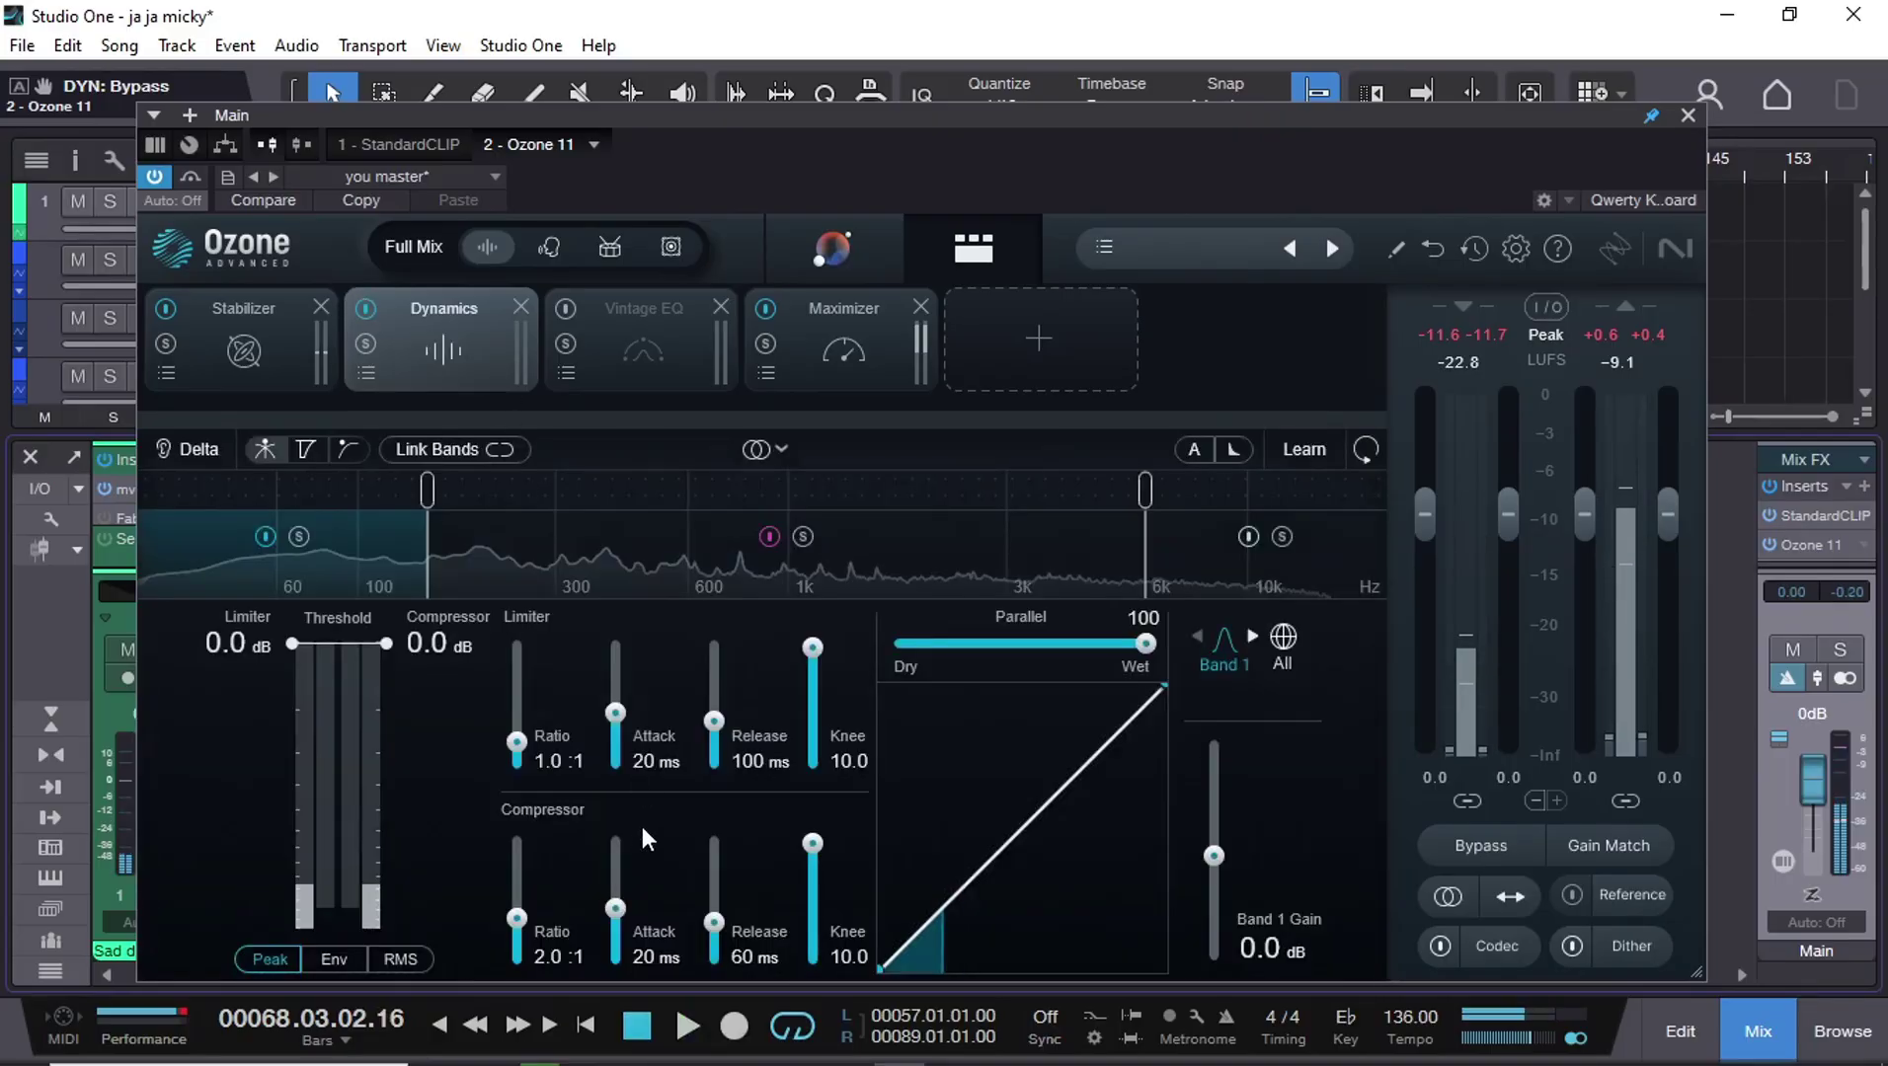
pyautogui.click(687, 1035)
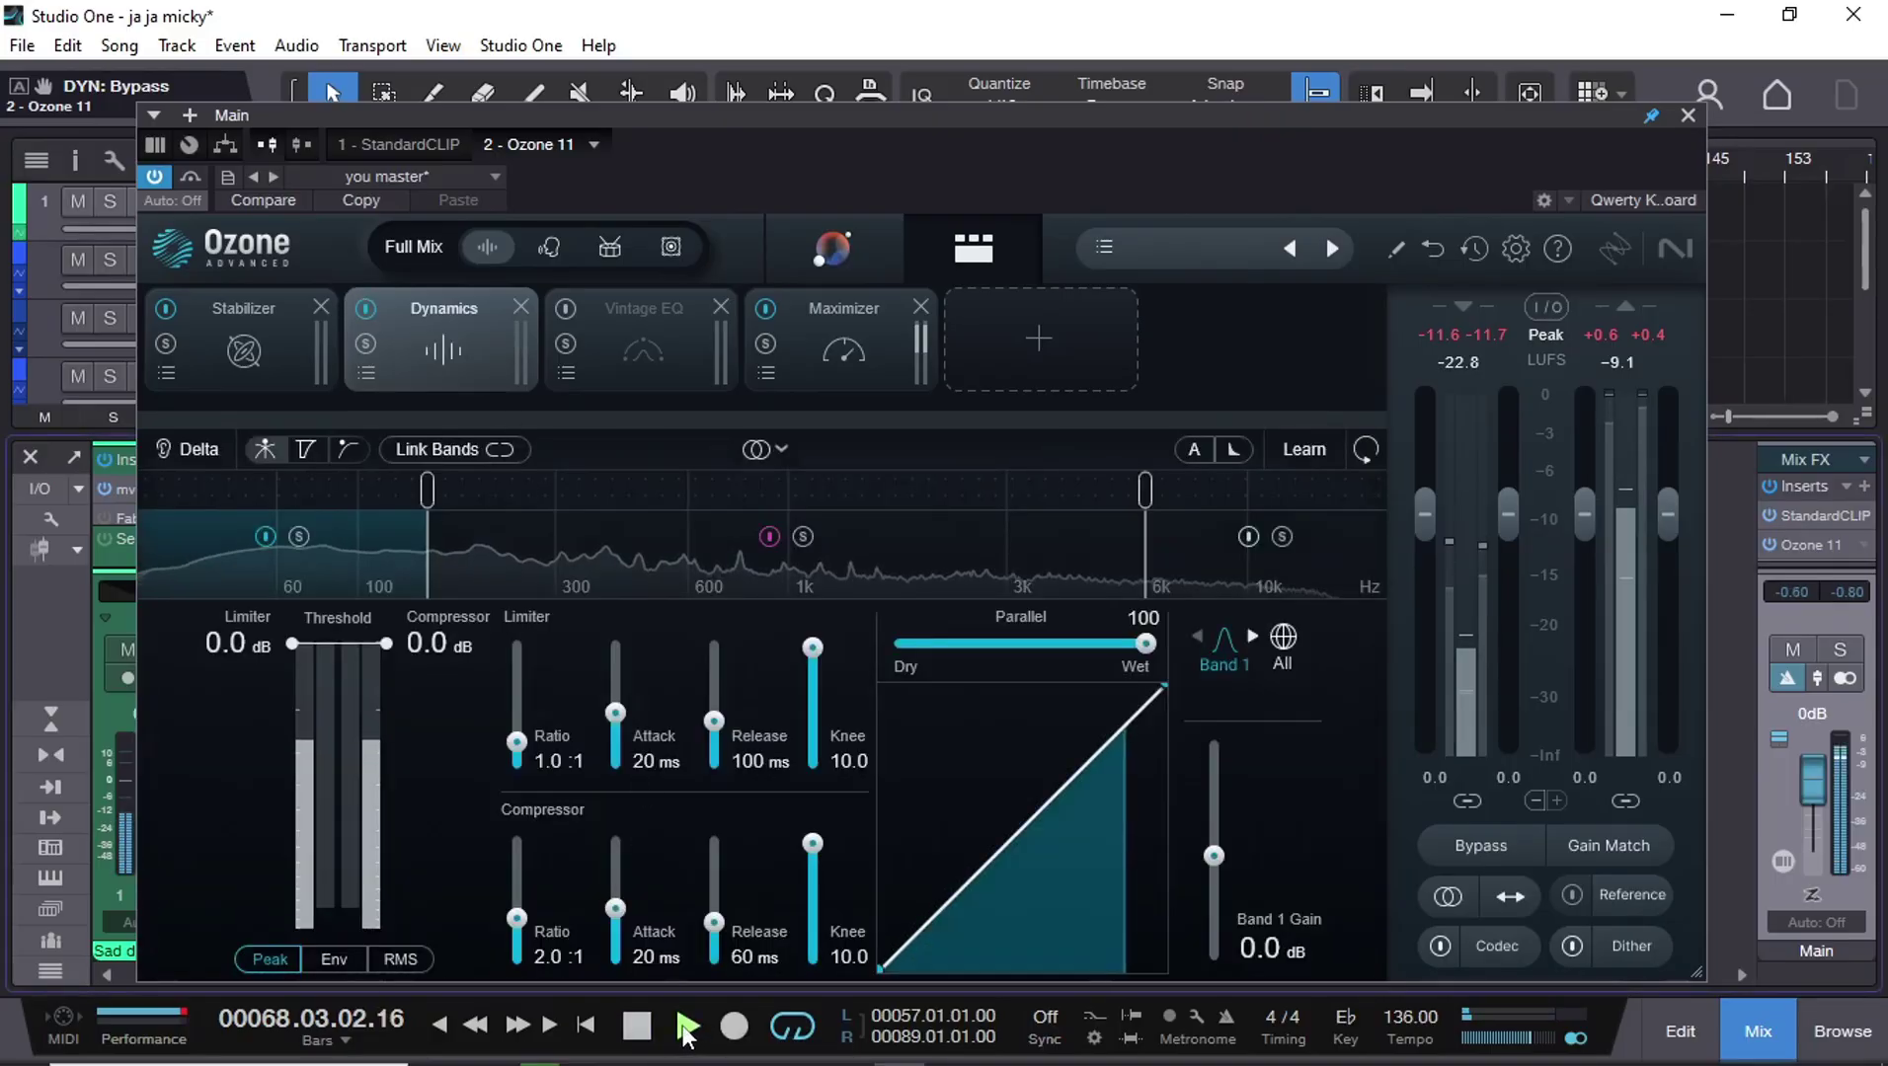
pyautogui.click(364, 308)
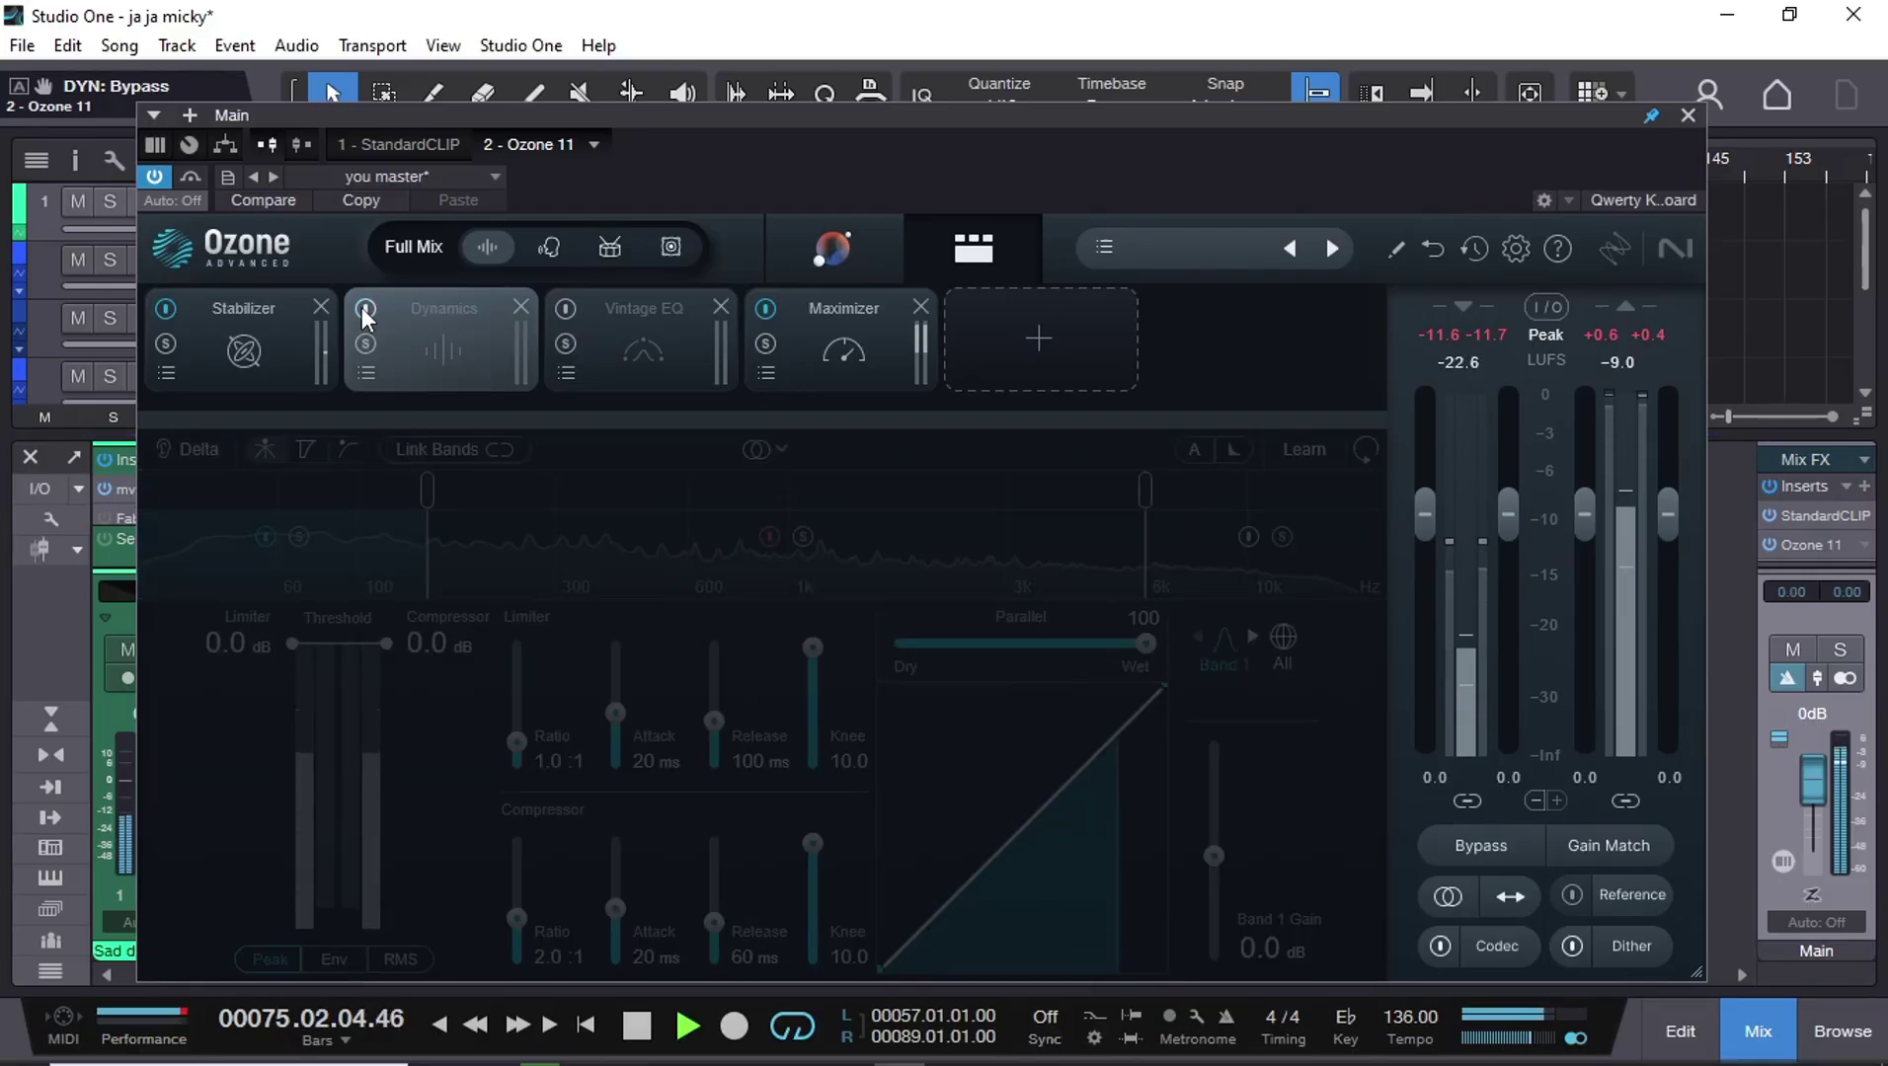
pyautogui.click(361, 307)
pyautogui.click(626, 1027)
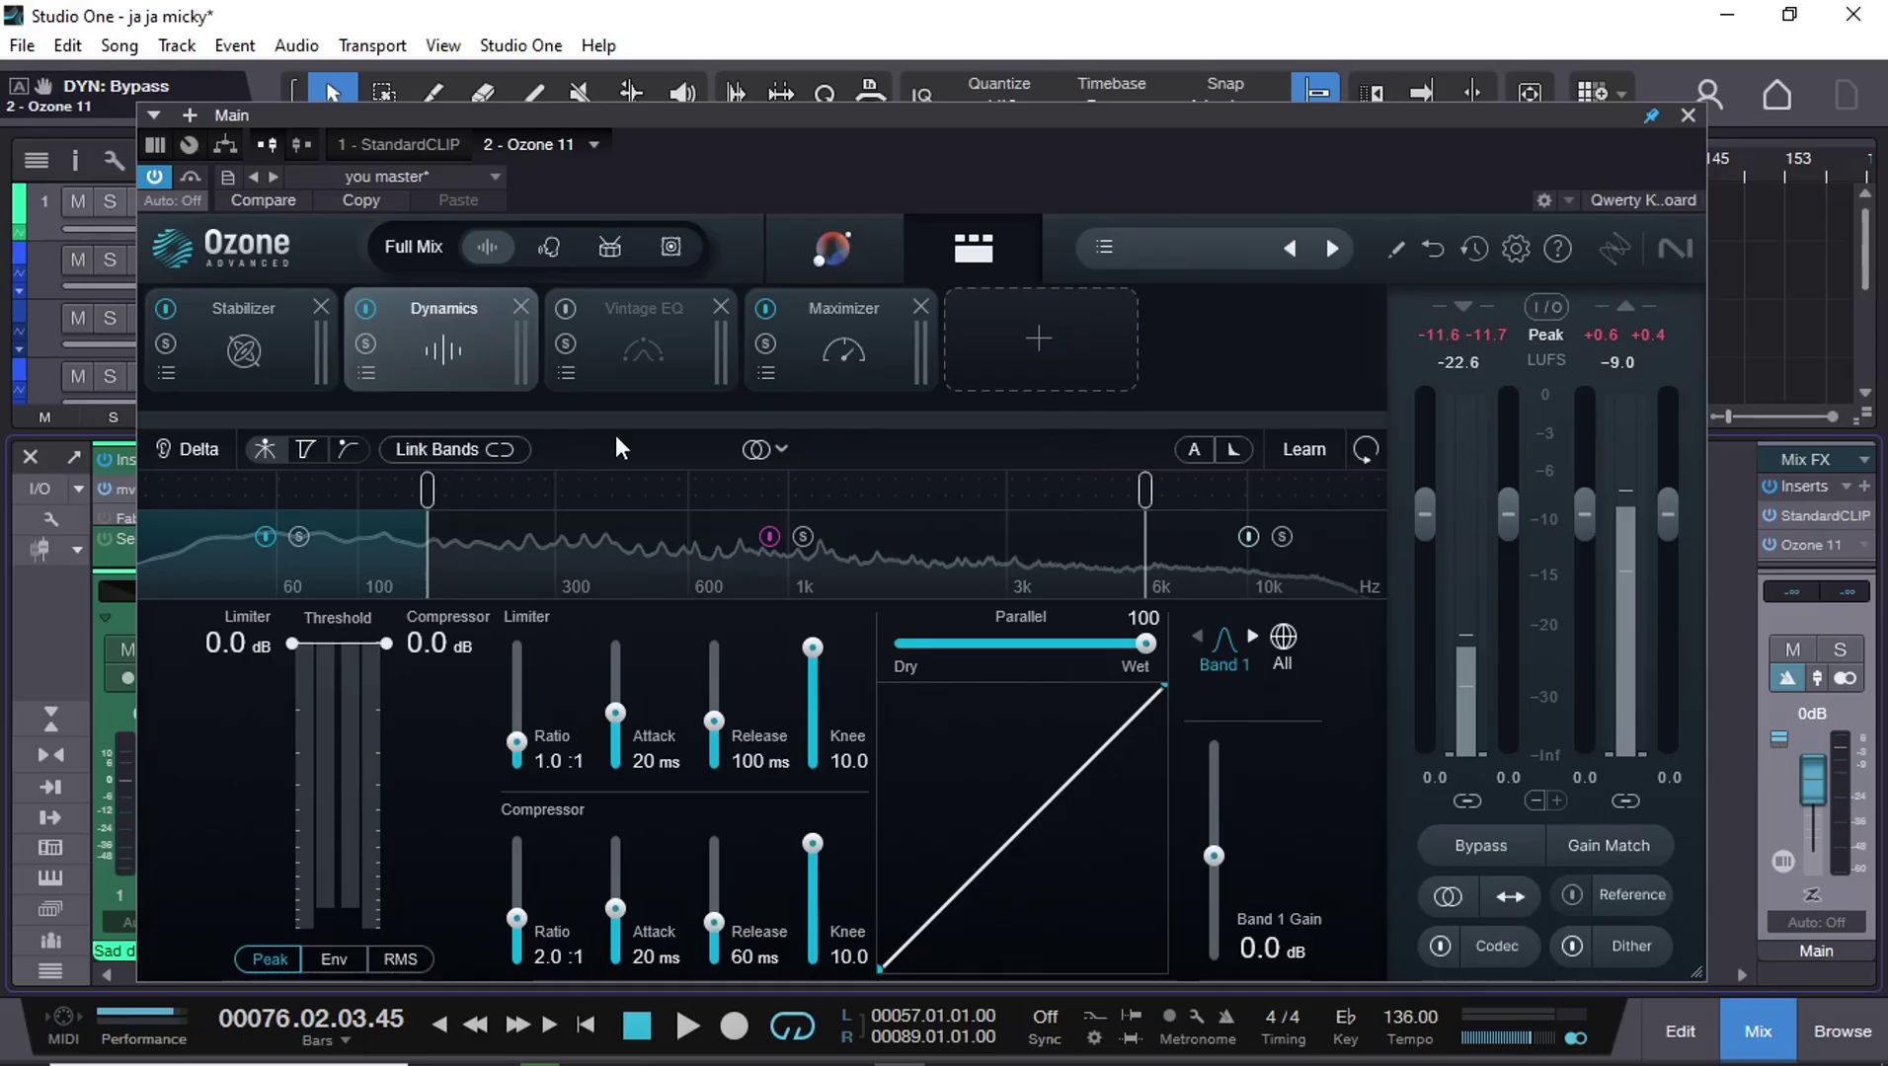
# Step: Enable Ozone's Vintage EQ module and show its settings
pyautogui.click(622, 363)
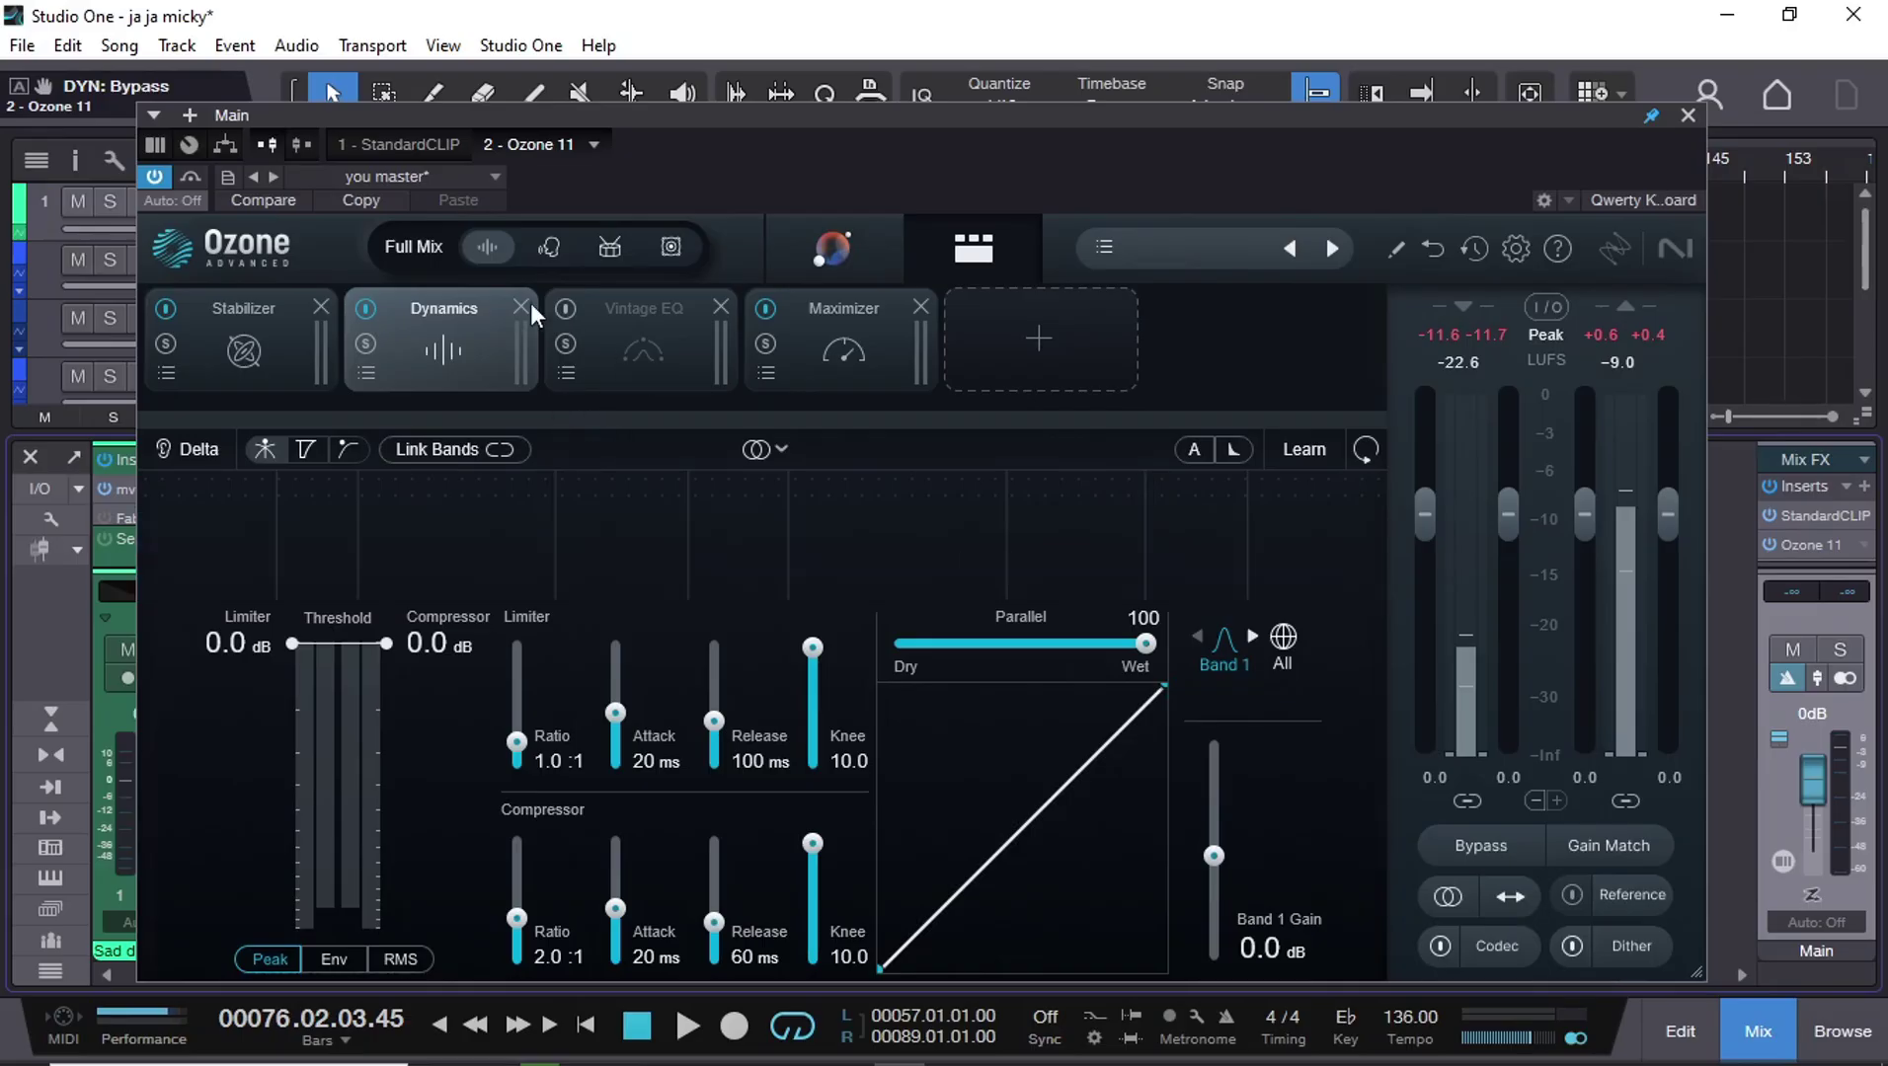
pyautogui.click(563, 309)
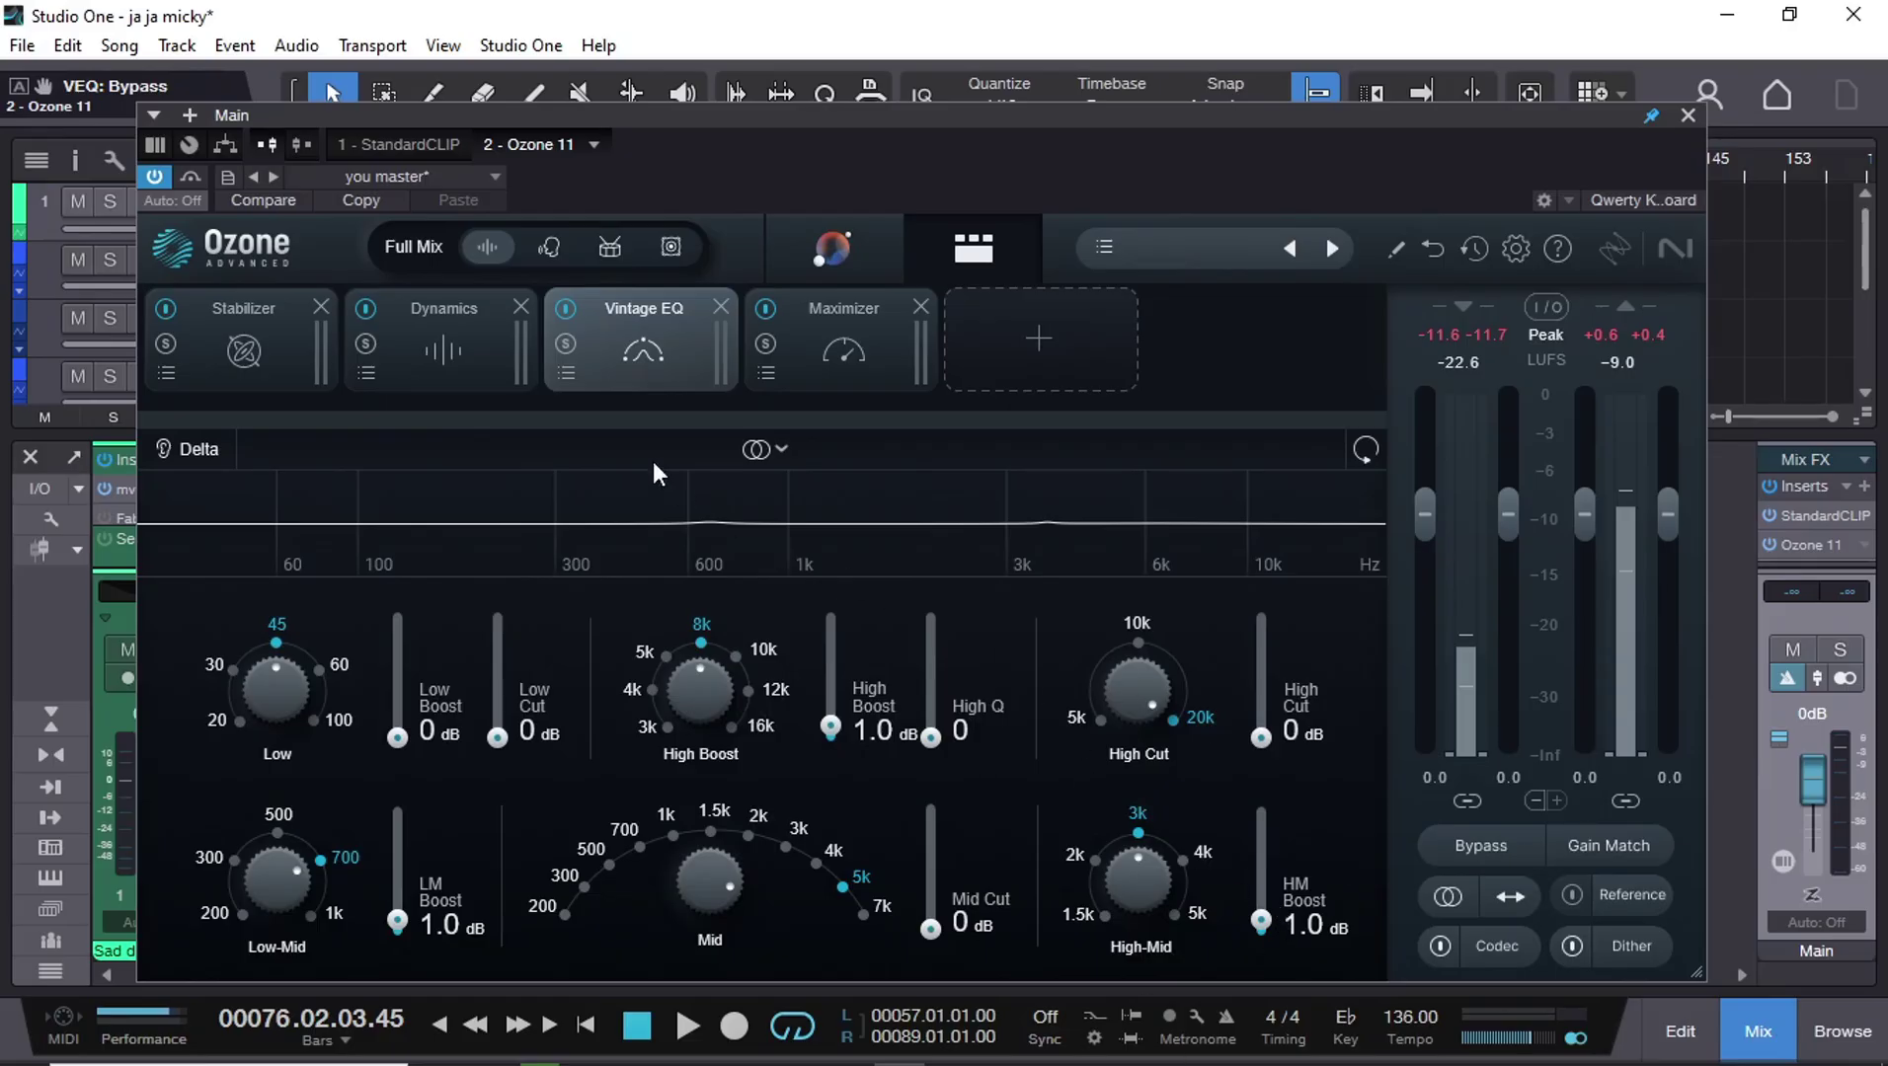
pyautogui.click(551, 255)
# Step: Play the song and compare the master with the Vintage EQ module switched off and on
pyautogui.click(688, 1027)
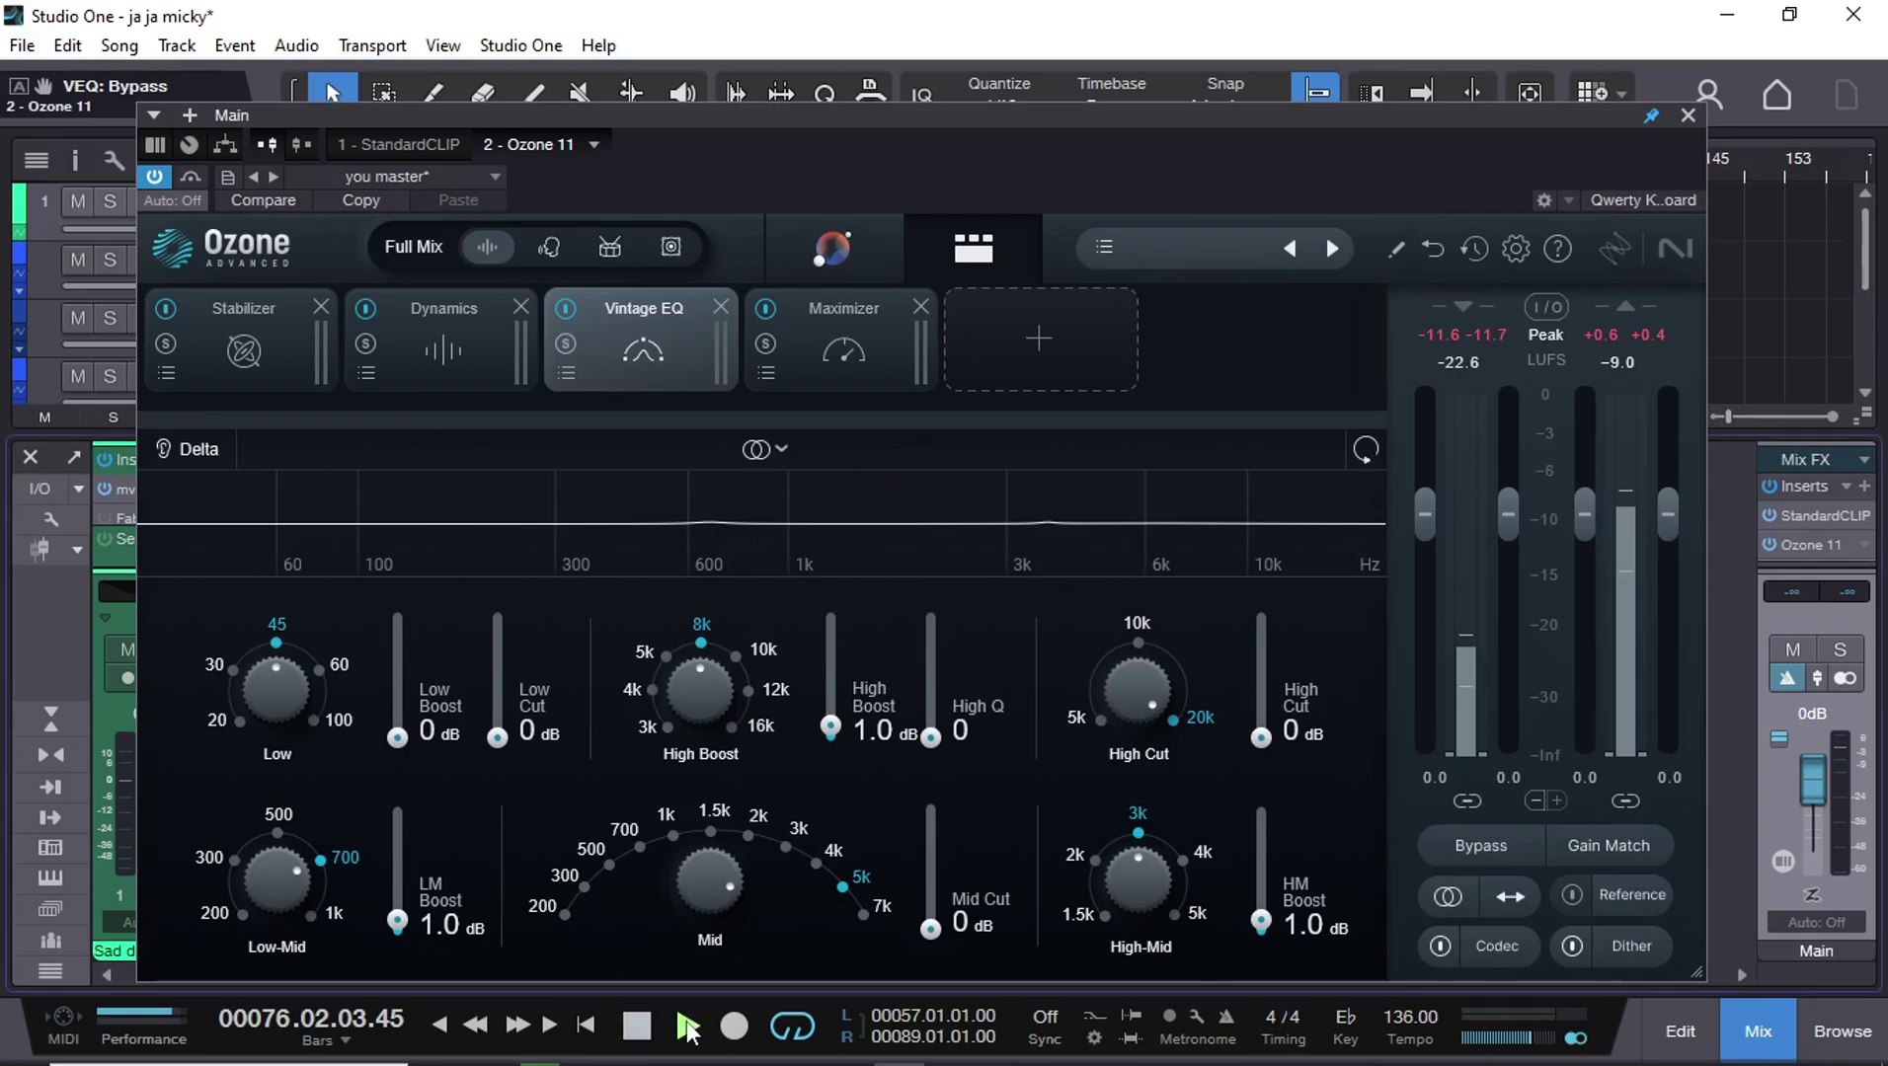
pyautogui.click(563, 310)
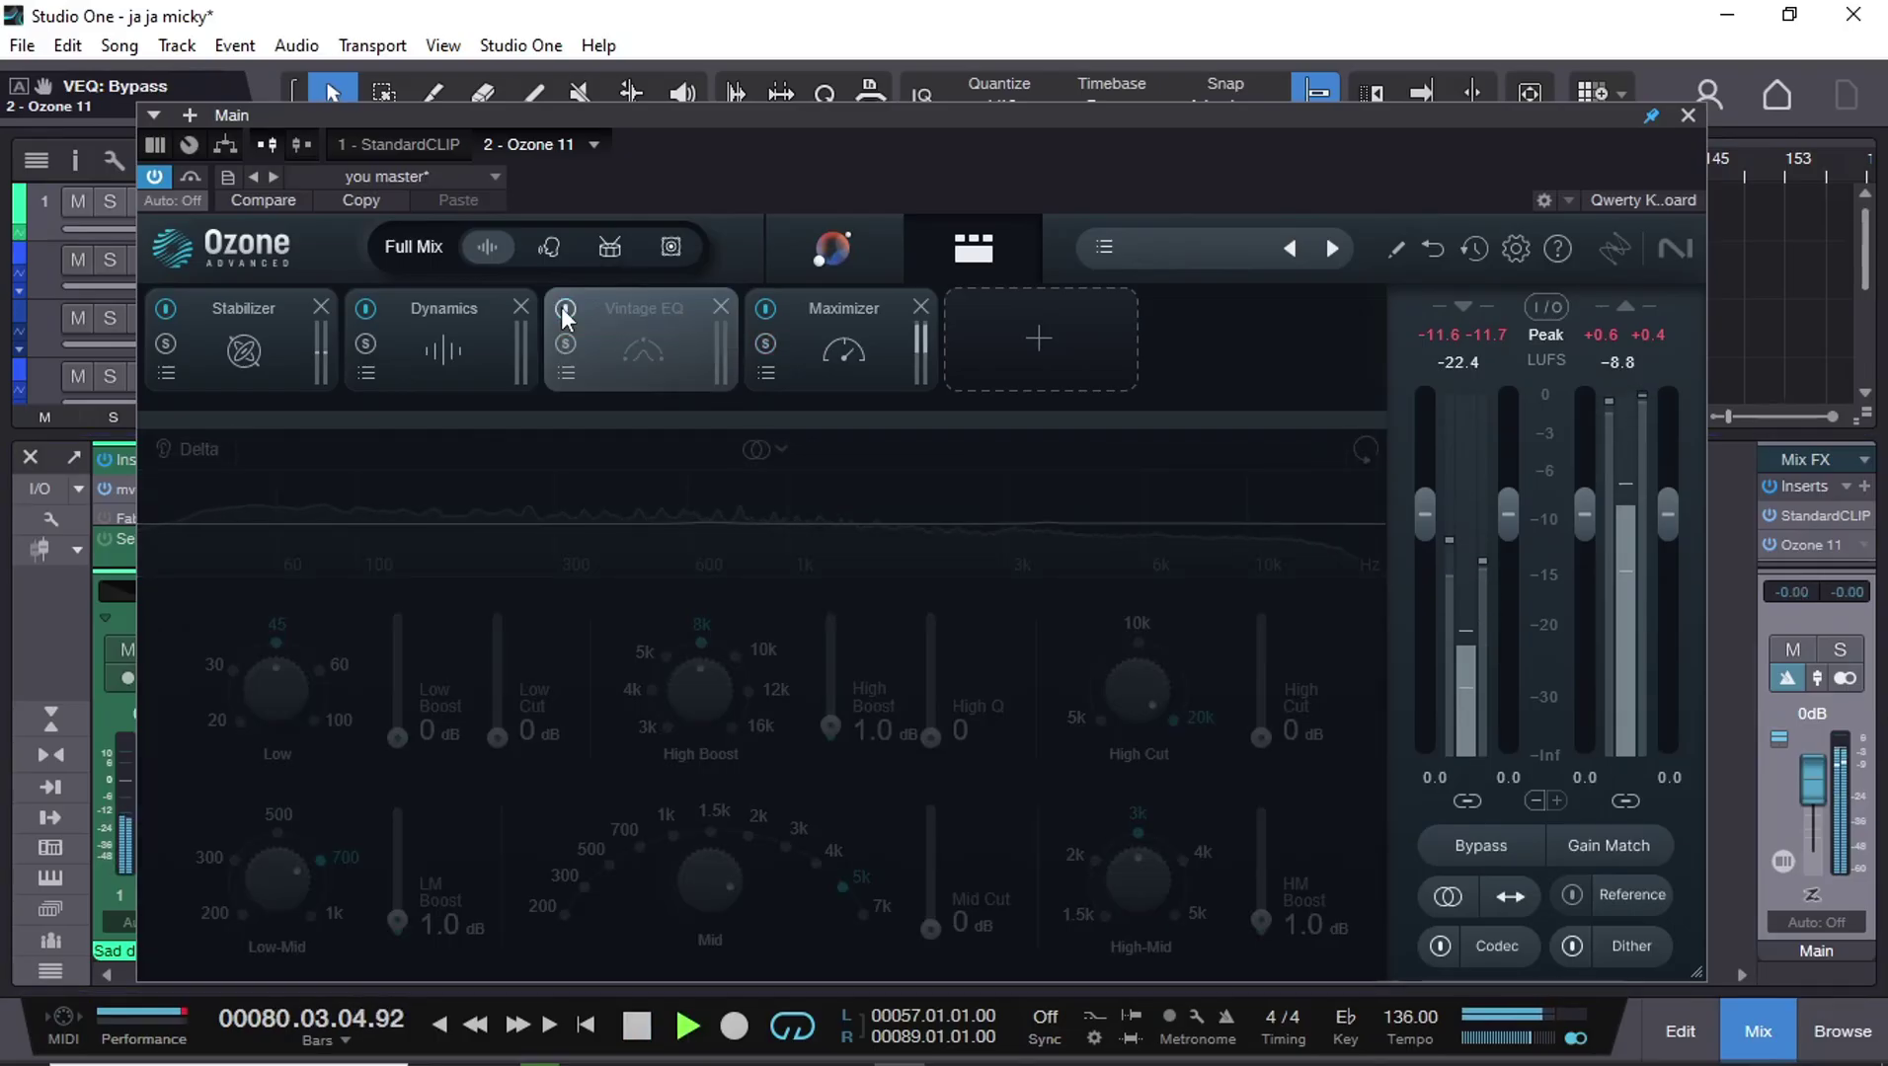
pyautogui.click(560, 309)
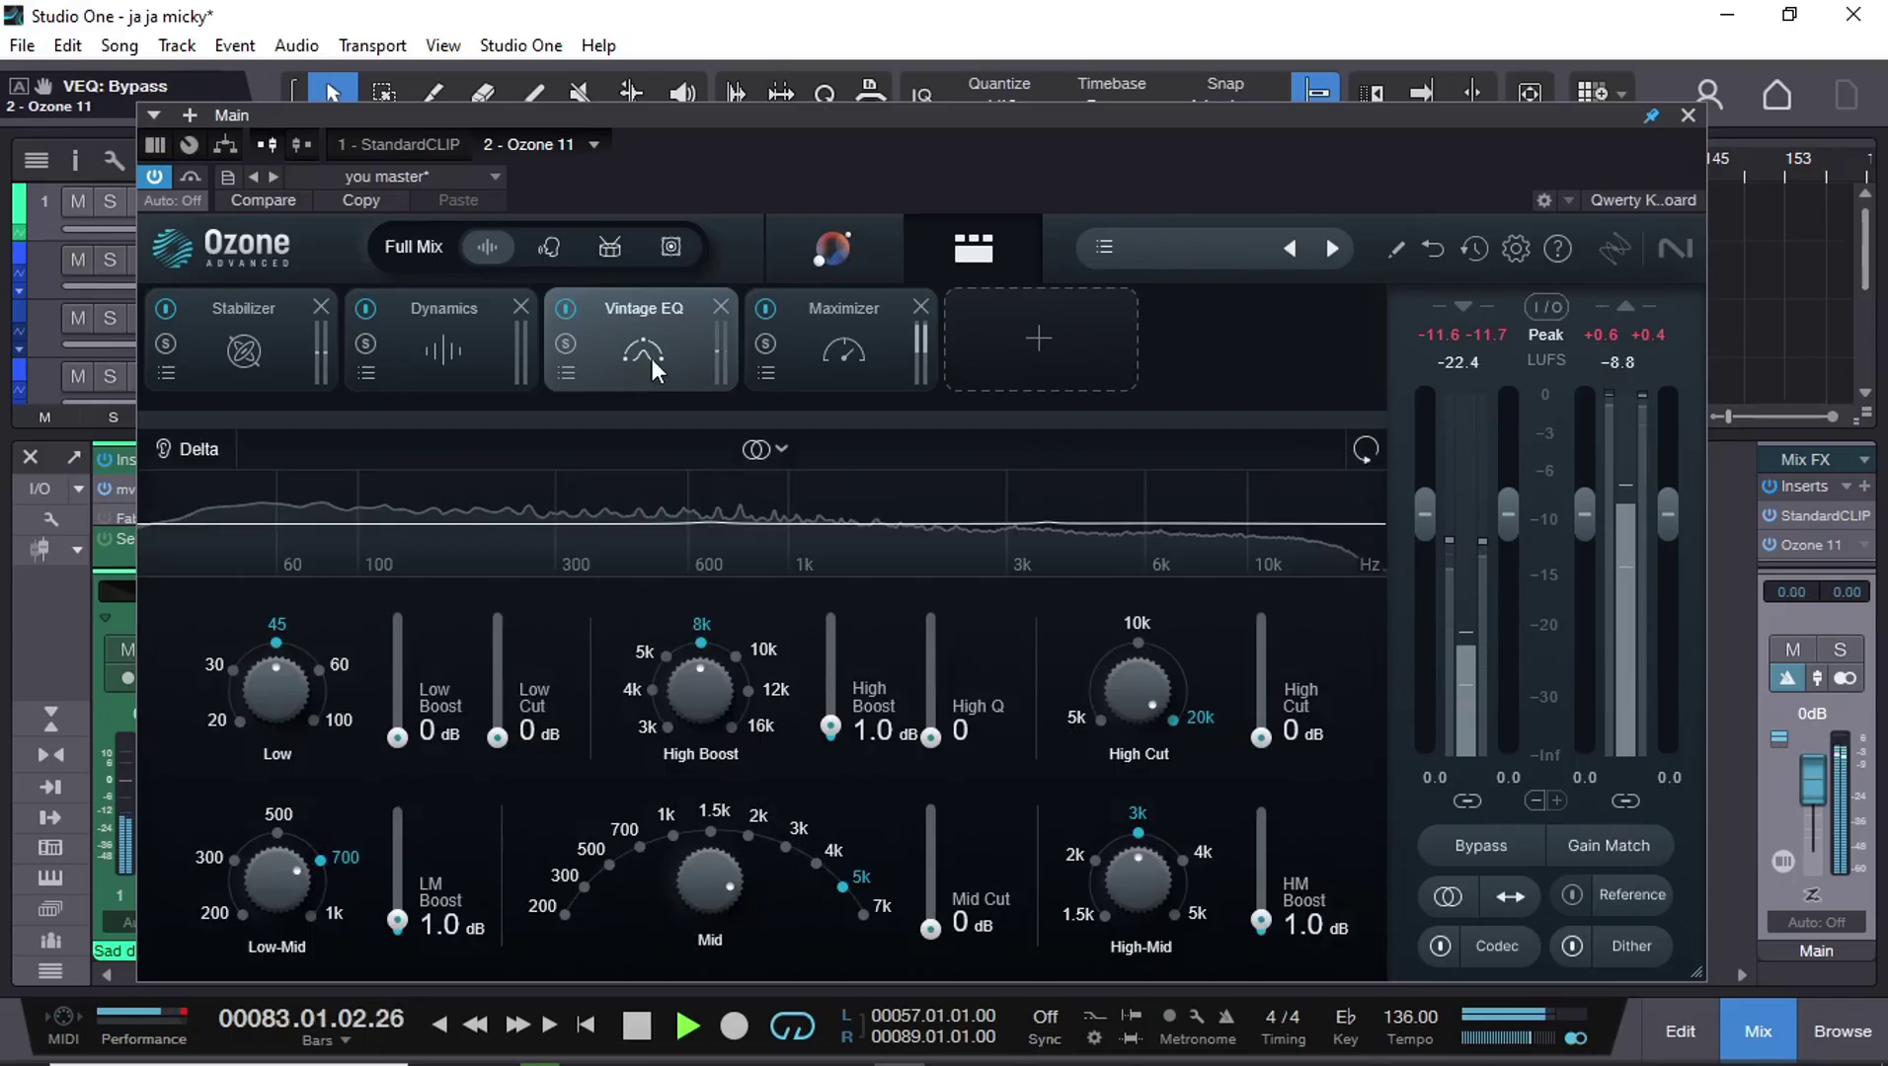
# Step: Check the Maximizer and Vintage EQ settings during playback, then stop the song and show the Maximizer settings again
pyautogui.click(838, 359)
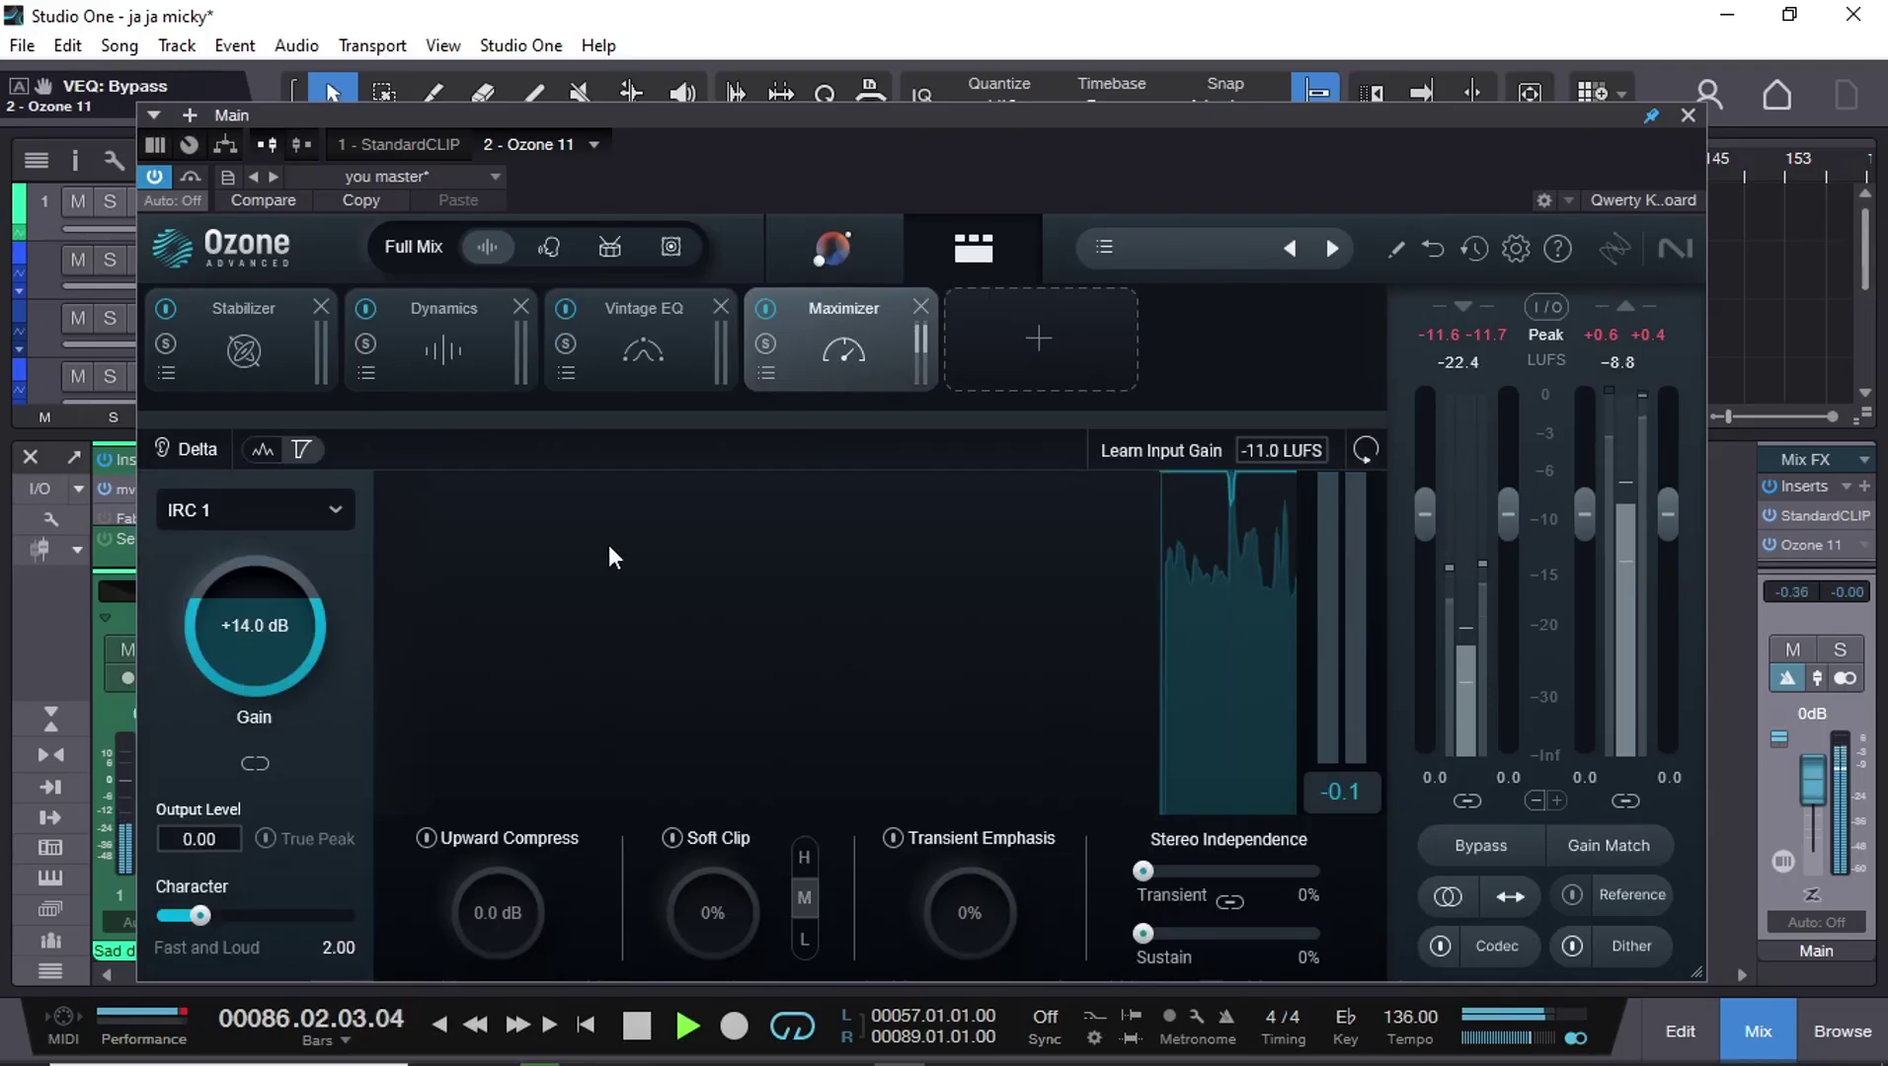
pyautogui.click(691, 365)
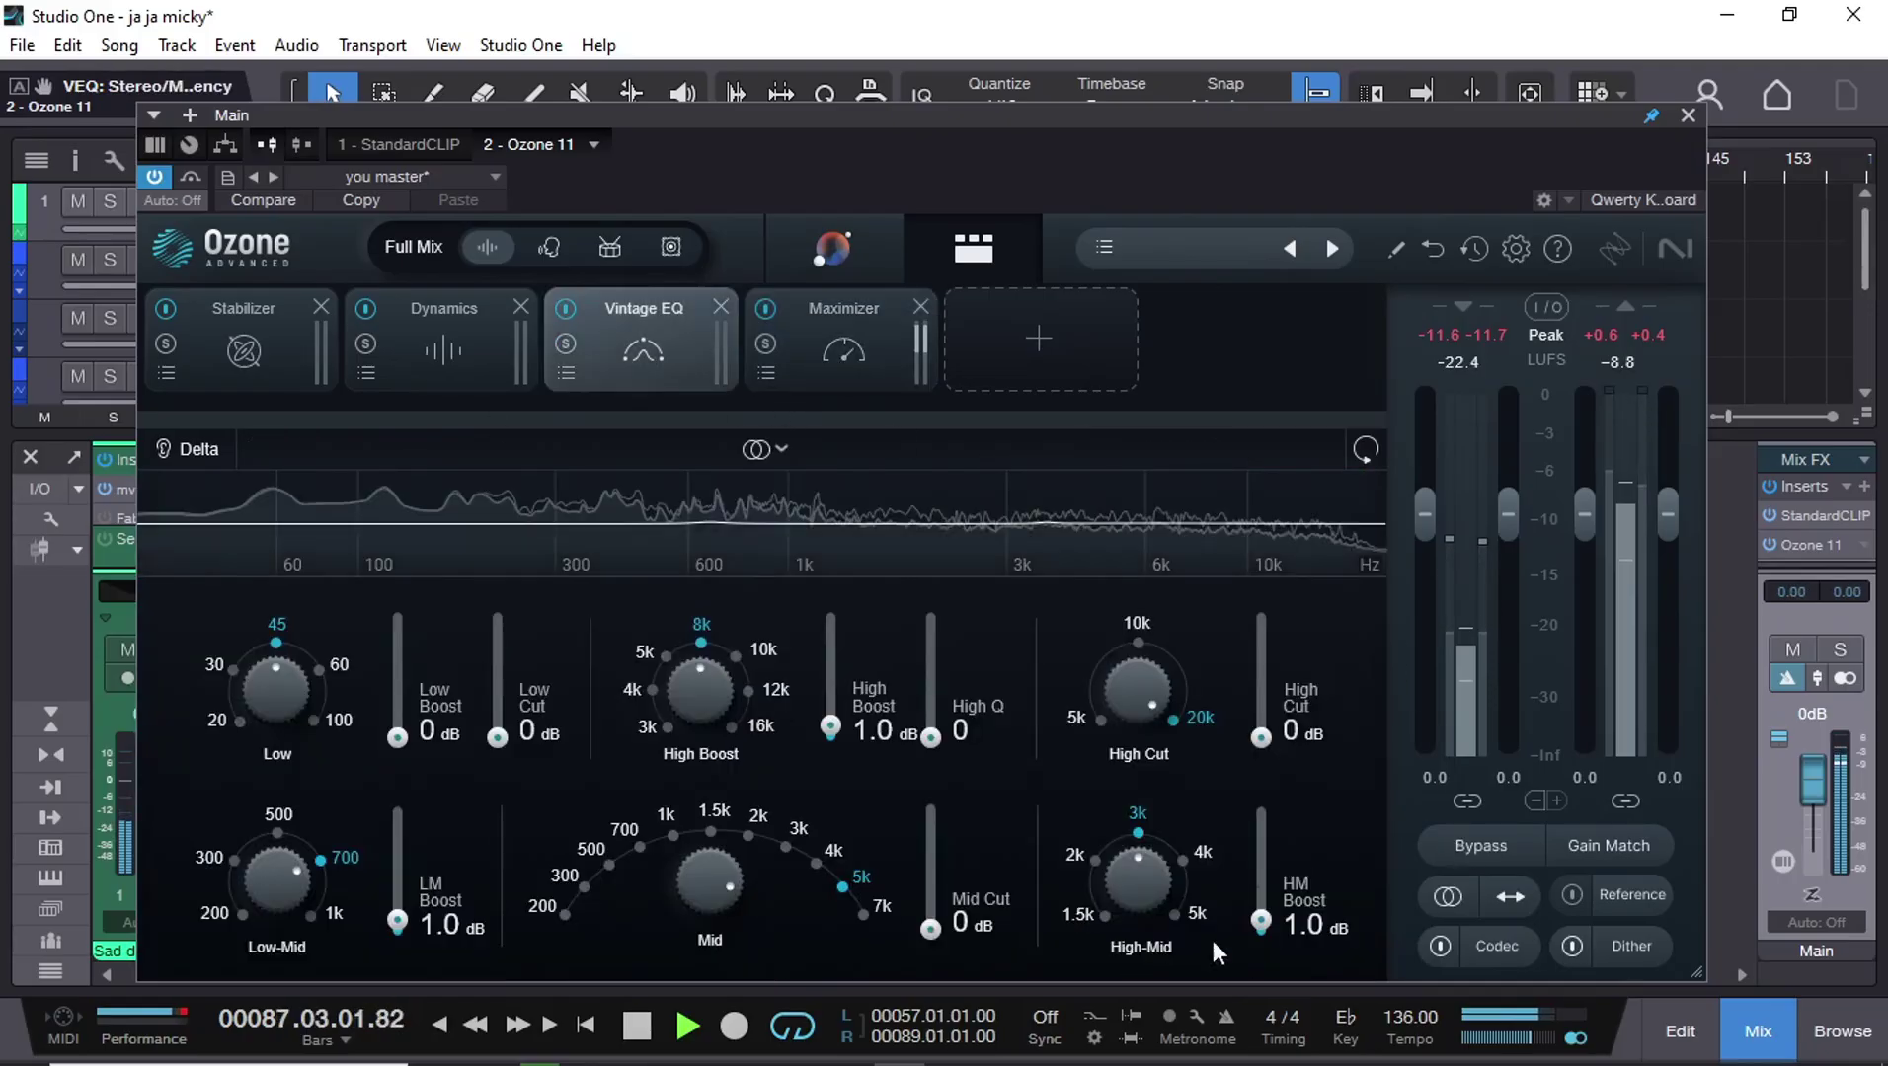
pyautogui.click(632, 1029)
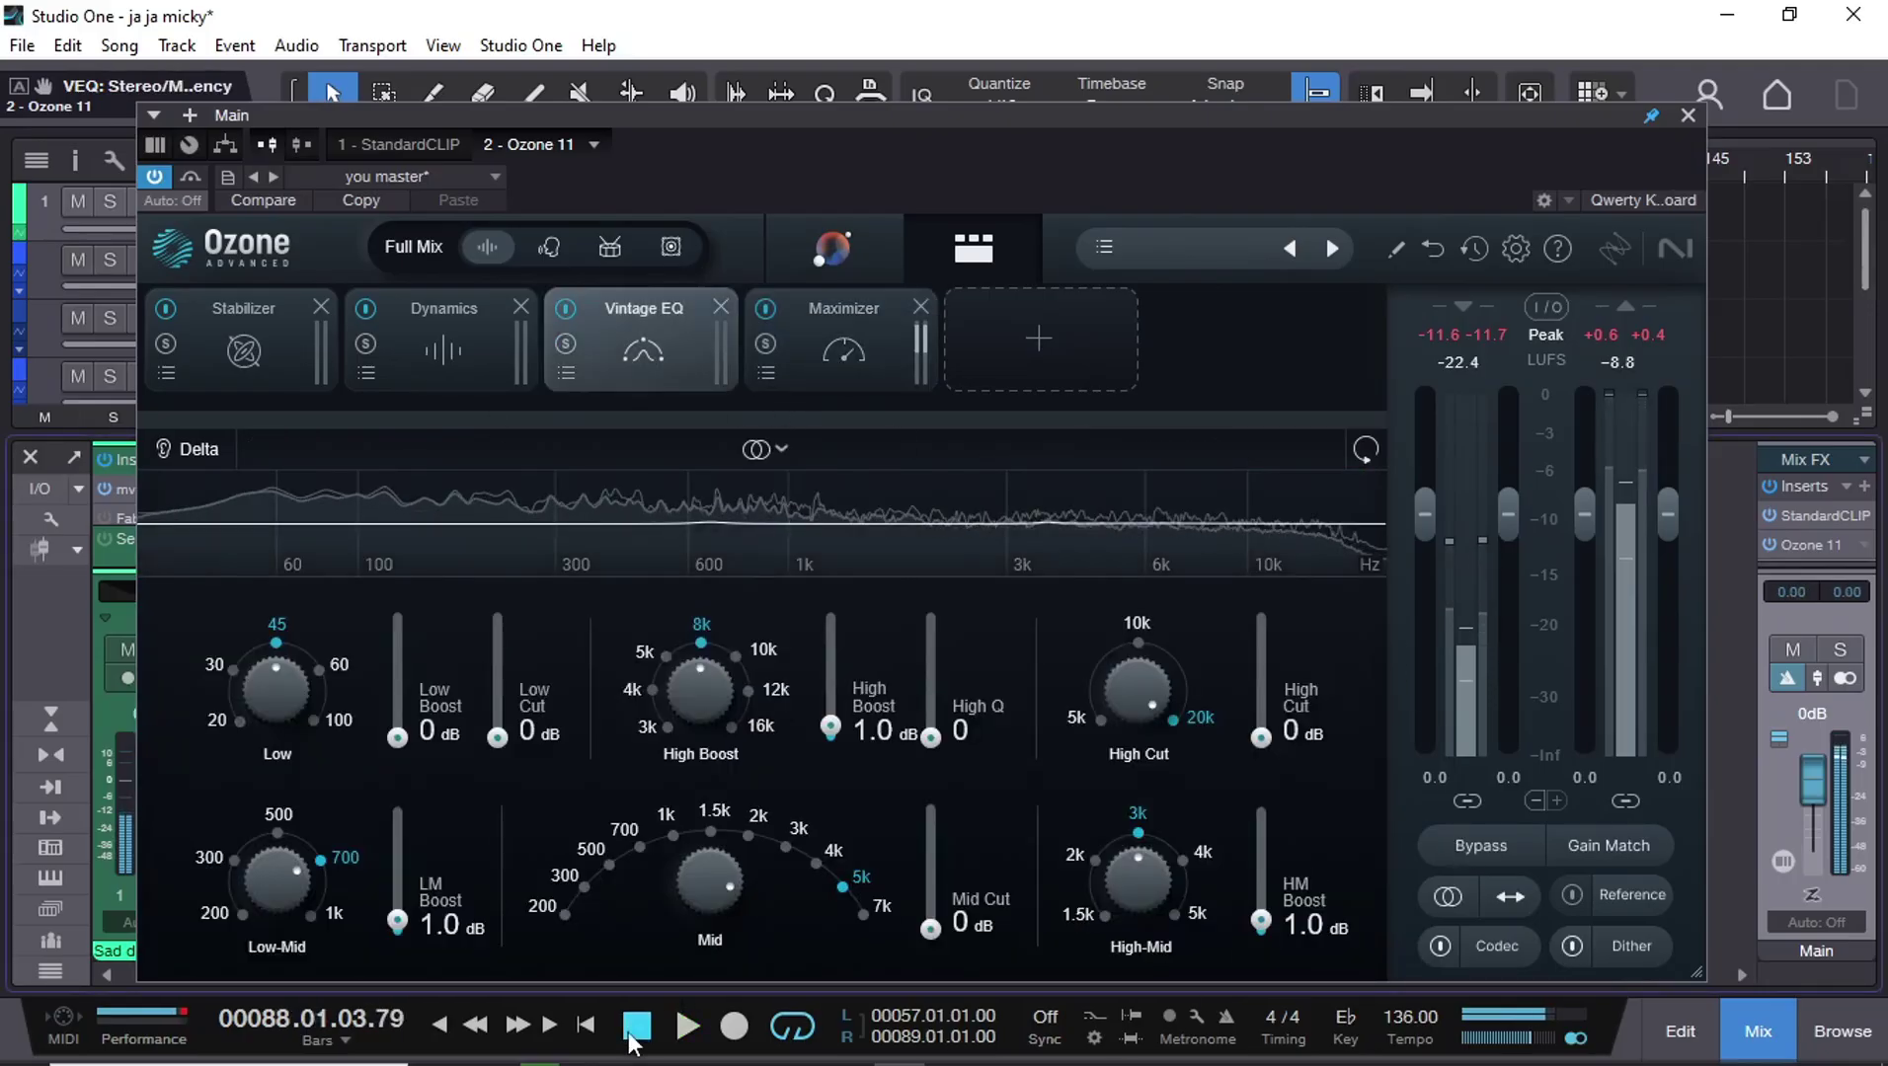
pyautogui.click(802, 338)
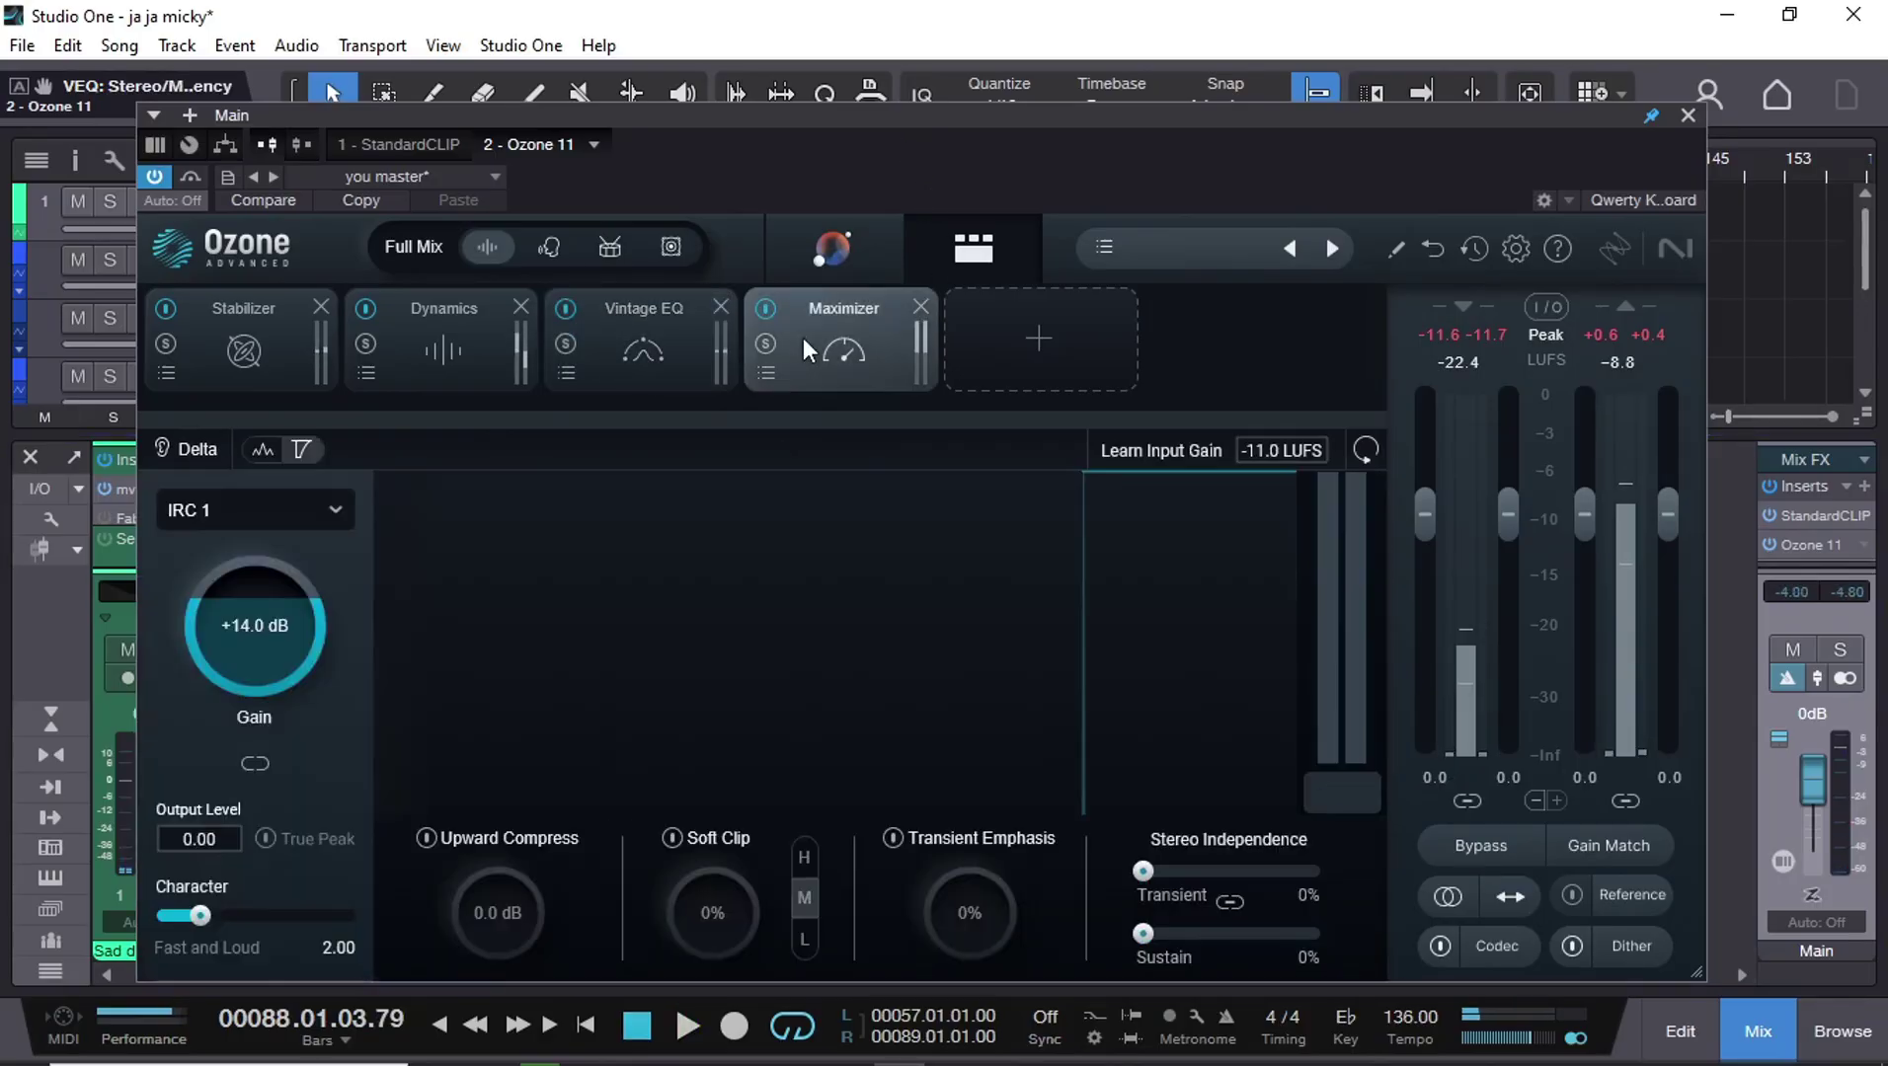